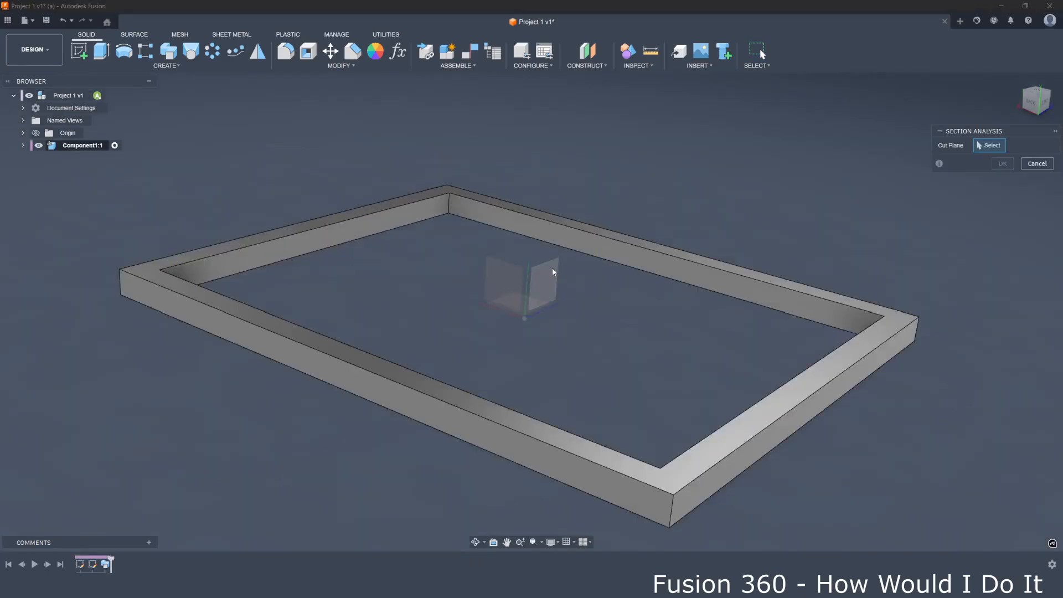
Create a section analysis of the frame, cut along a vertical origin plane.
click(551, 271)
drag(499, 363, 522, 257)
click(1003, 257)
Extrude the selected profile on the frame's inner side with the To Object extent, up to a selected object.
shift+middle_drag(1003, 260, 1012, 148)
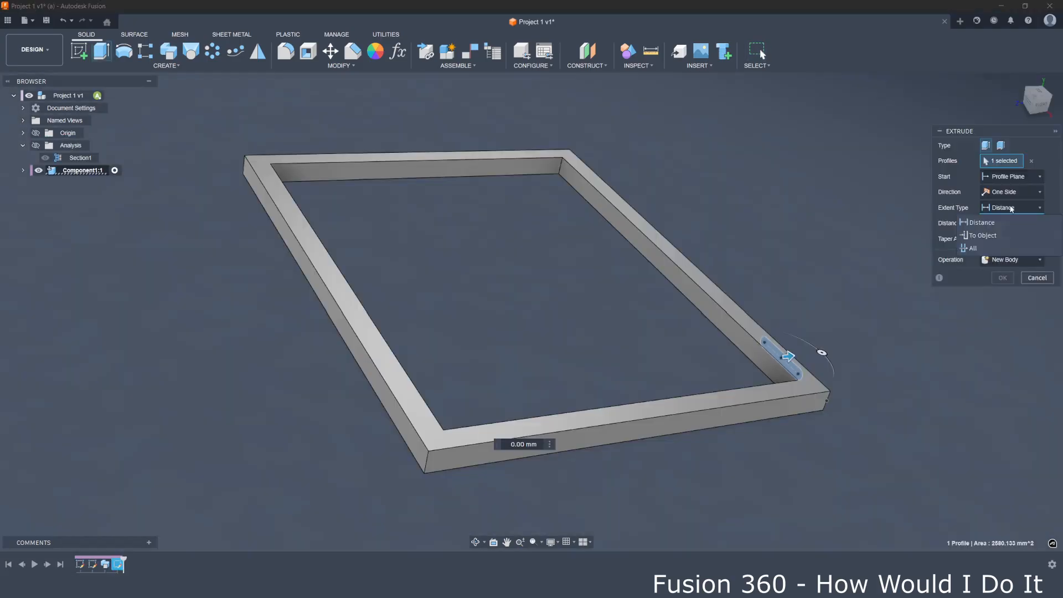
click(1013, 208)
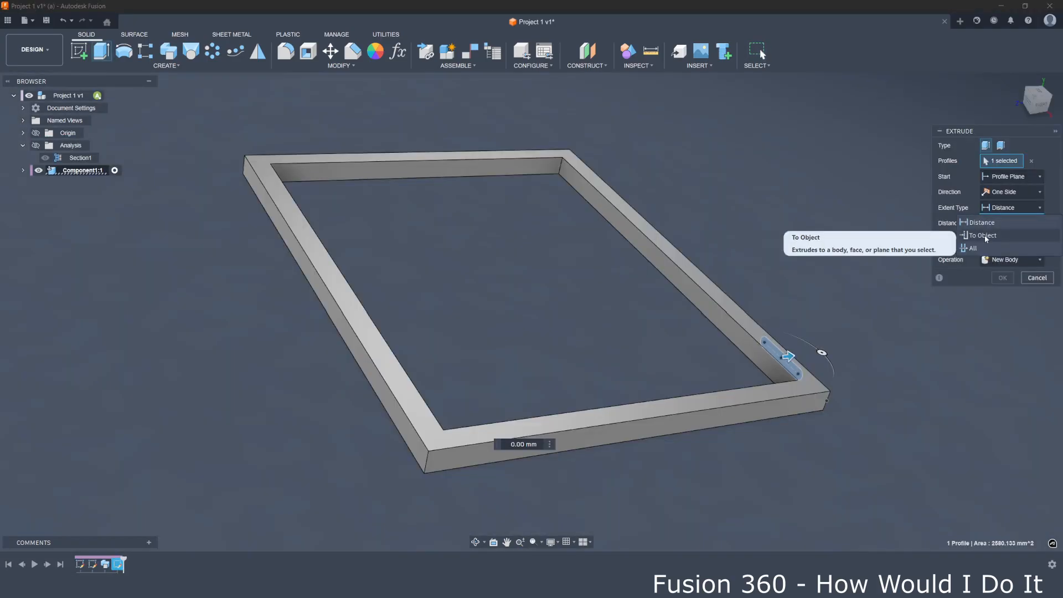
click(984, 238)
shift+middle_drag(540, 382, 590, 349)
click(558, 382)
shift+middle_drag(789, 327, 825, 346)
click(1002, 340)
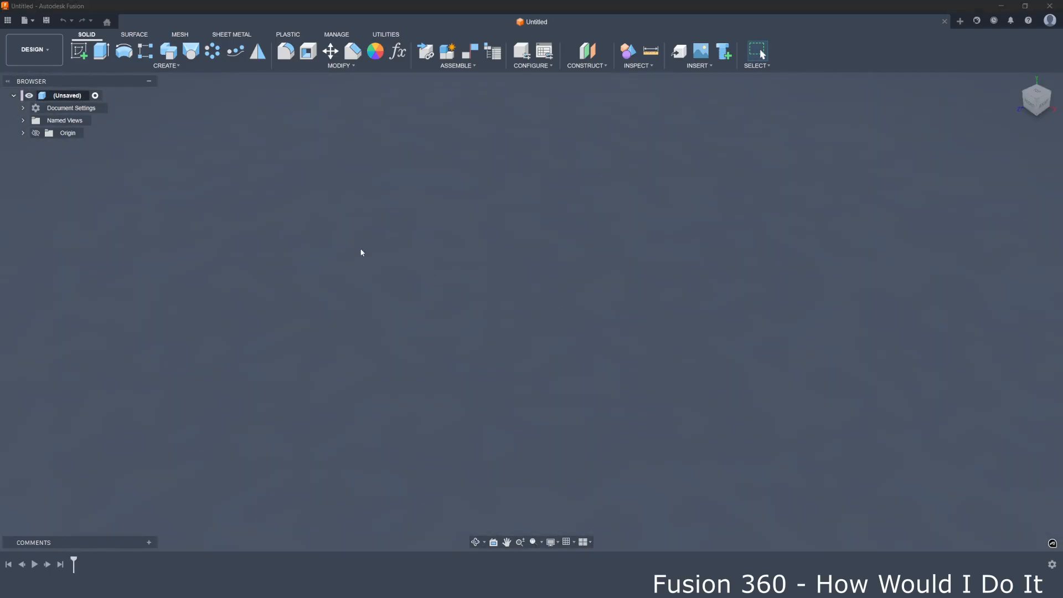
Save the new empty design as Project 1 in the Fusion location.
click(47, 21)
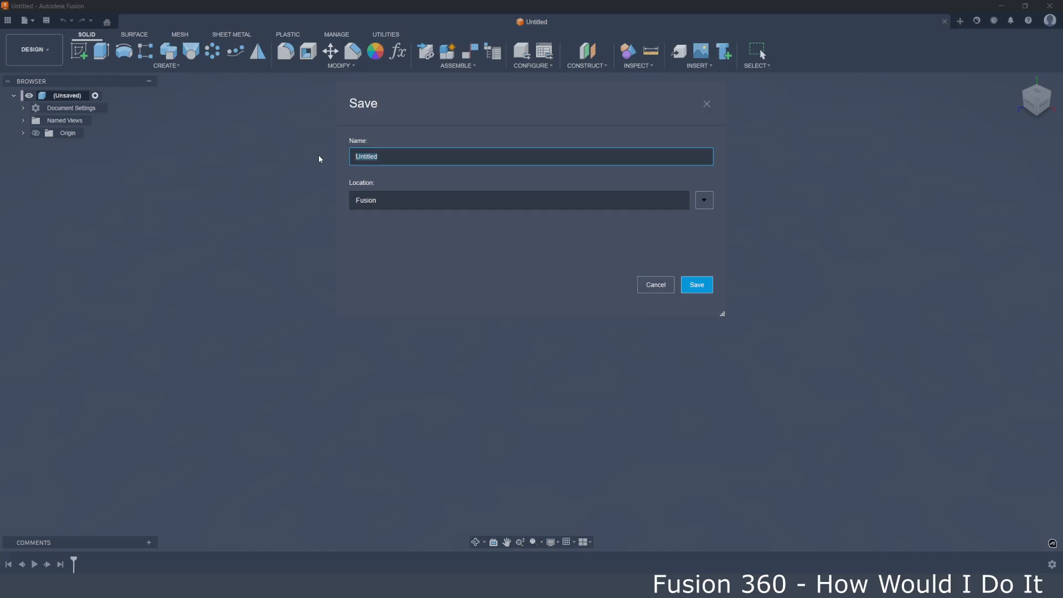
text(Project 1)
click(698, 286)
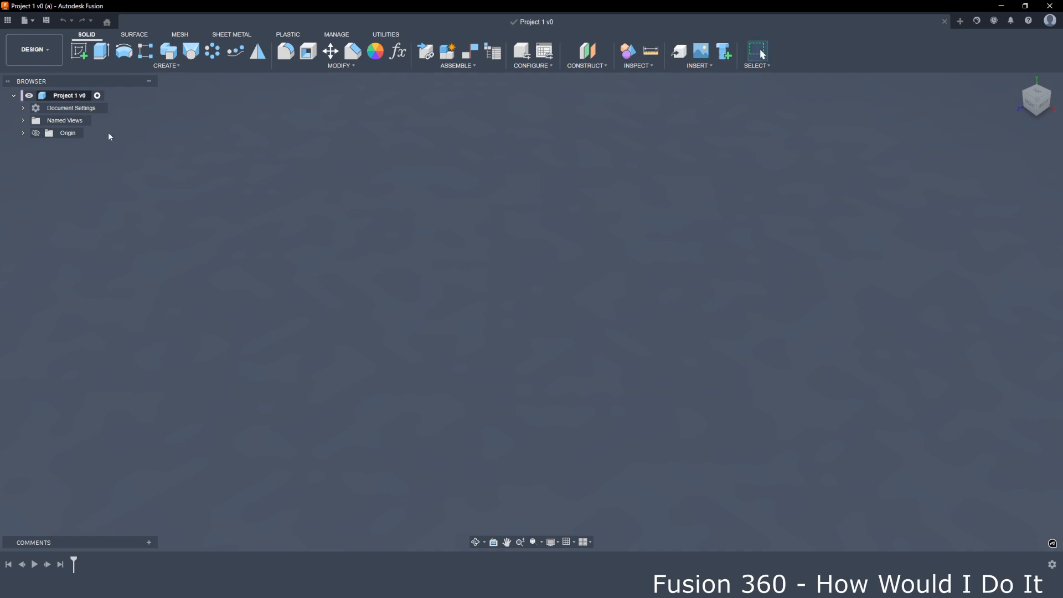
Add a new internal component named Component1 to the Project 1 design and activate it.
right_click(69, 96)
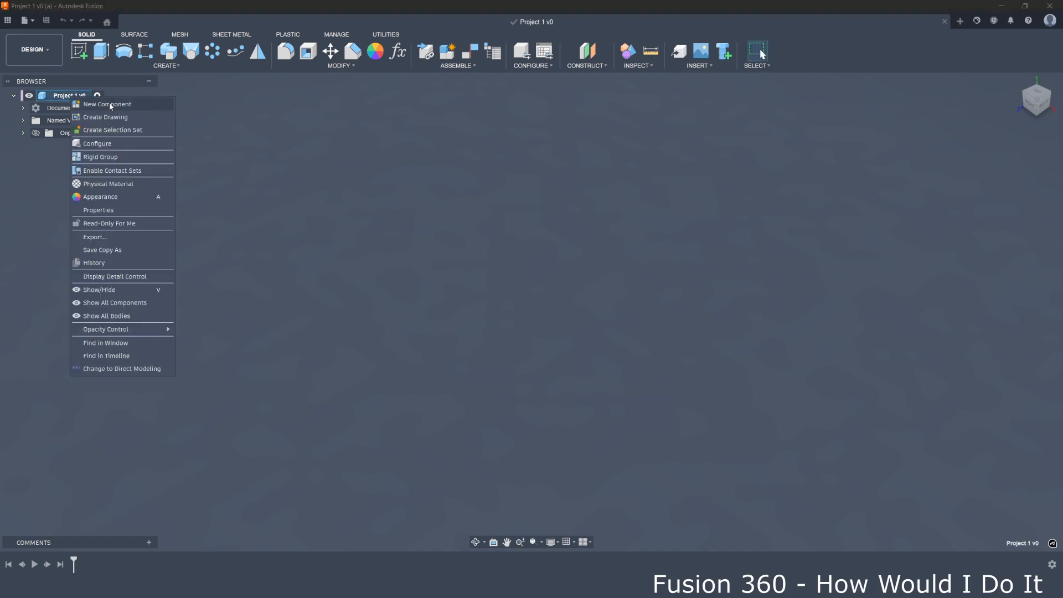
click(110, 105)
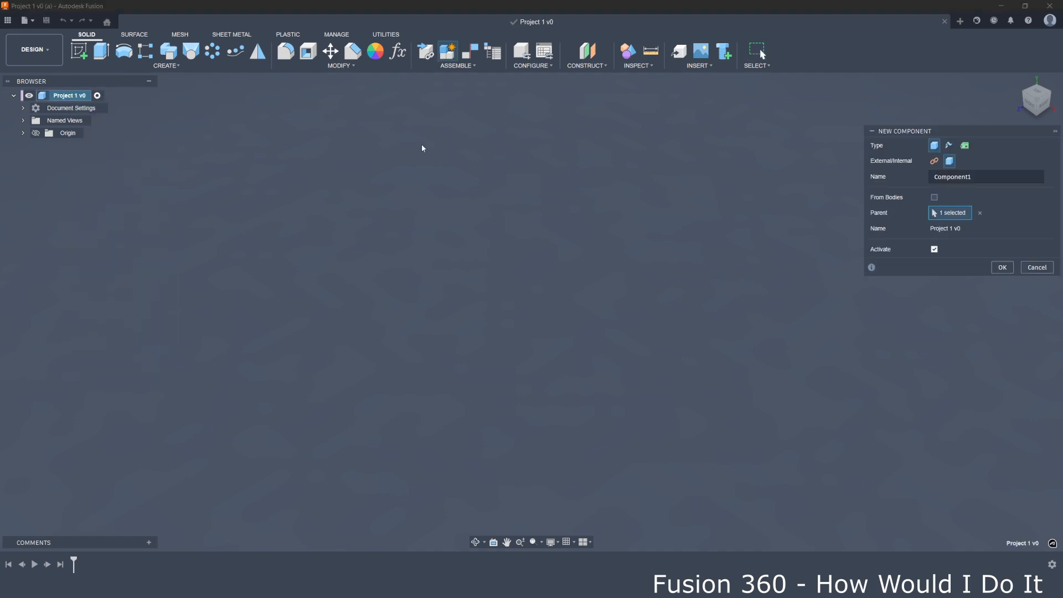
click(1003, 268)
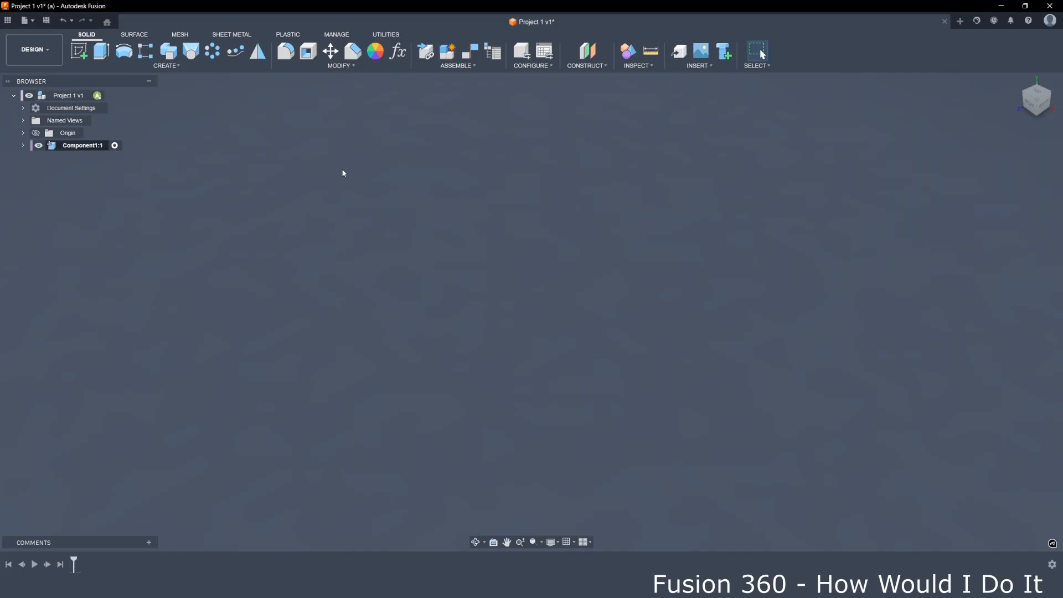
Start a sketch on the horizontal origin plane and draw a rectangle about 120 mm wide around the origin.
click(79, 51)
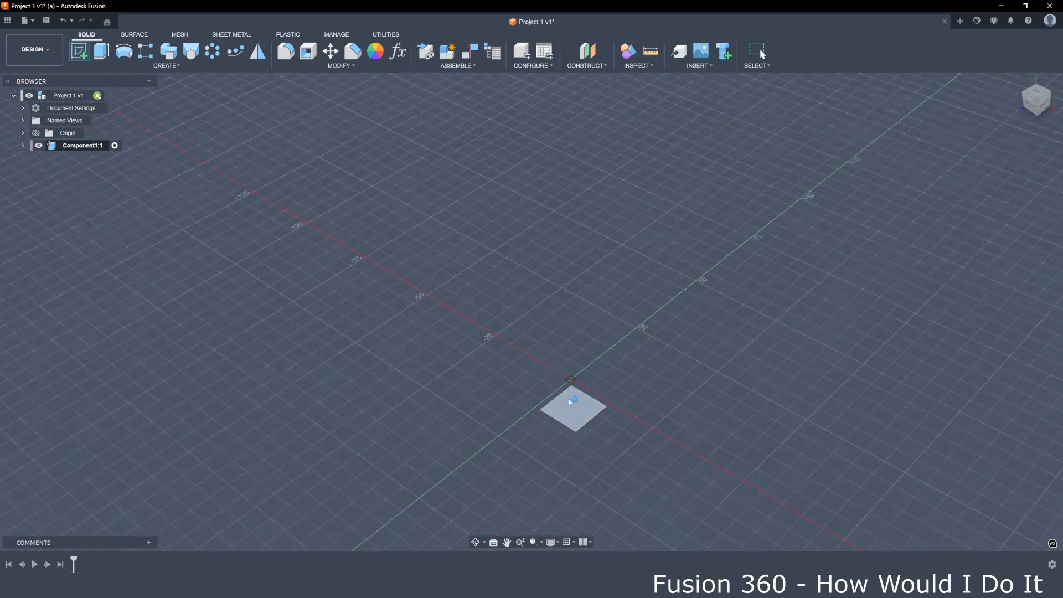
click(570, 403)
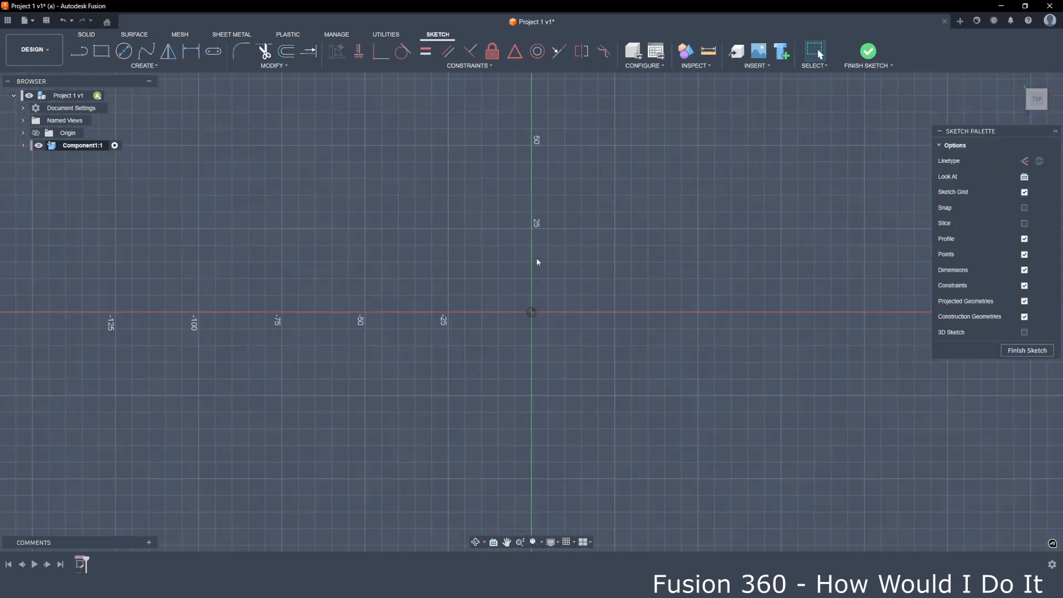
click(101, 51)
click(362, 163)
click(761, 439)
scroll(600, 320, down, 3)
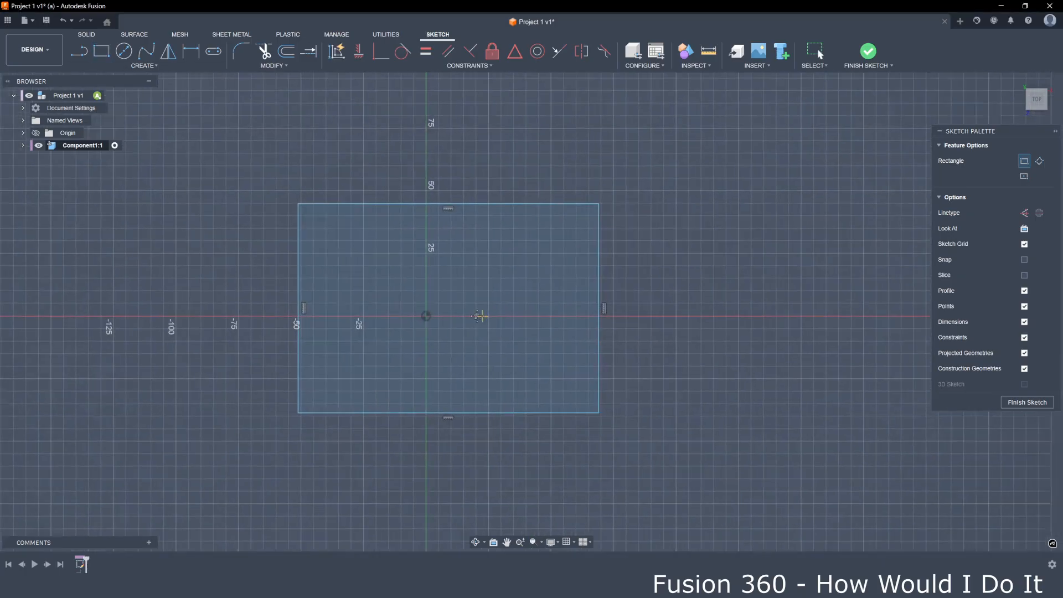
Center the rectangle on the origin by aligning its upper and left edge midpoints with it using Horizontal/Vertical constraints.
click(359, 52)
click(443, 206)
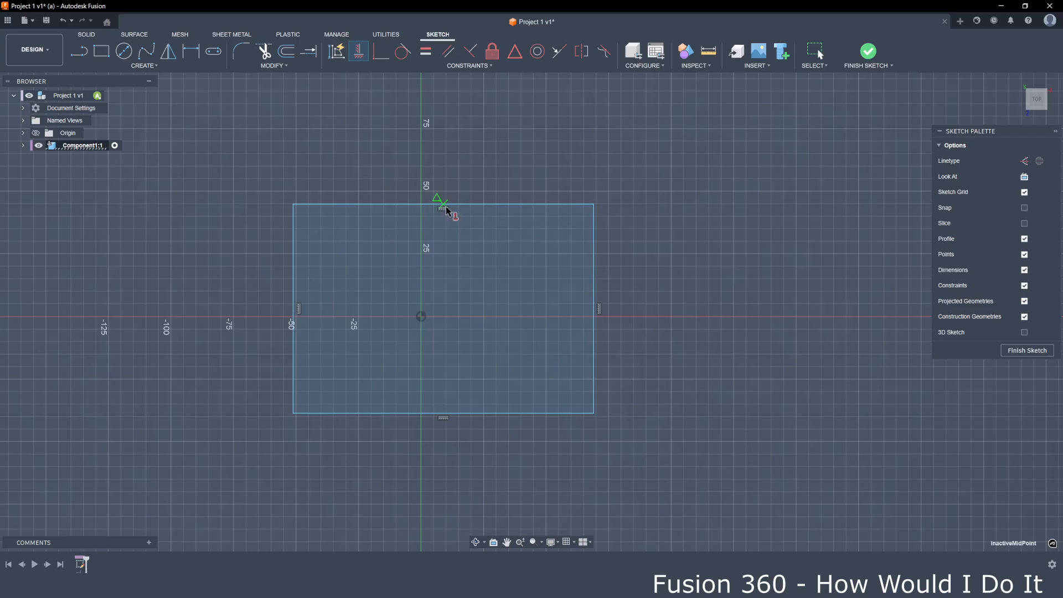
click(421, 316)
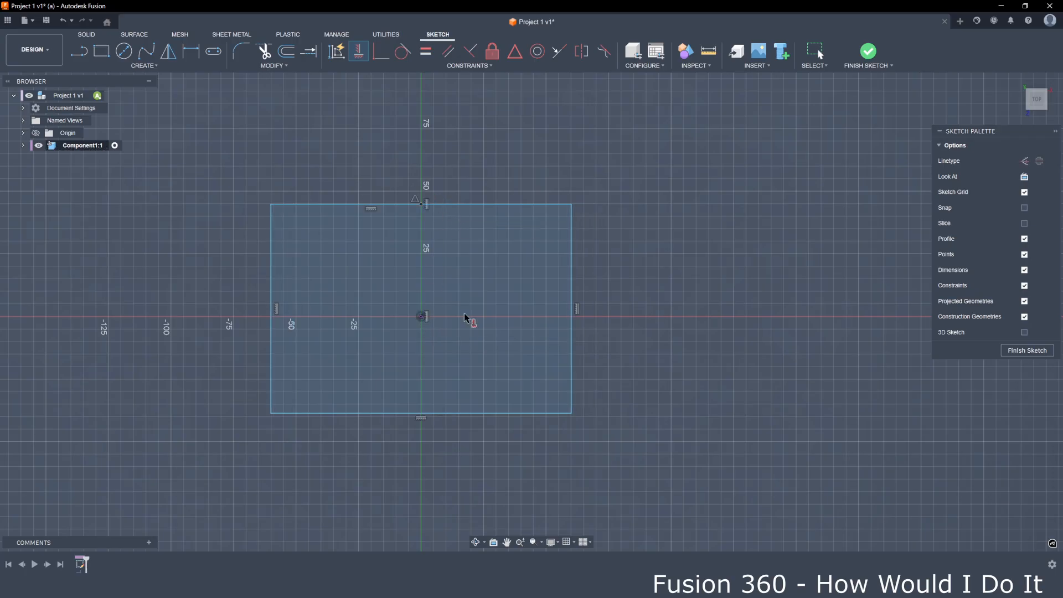
click(266, 309)
click(421, 318)
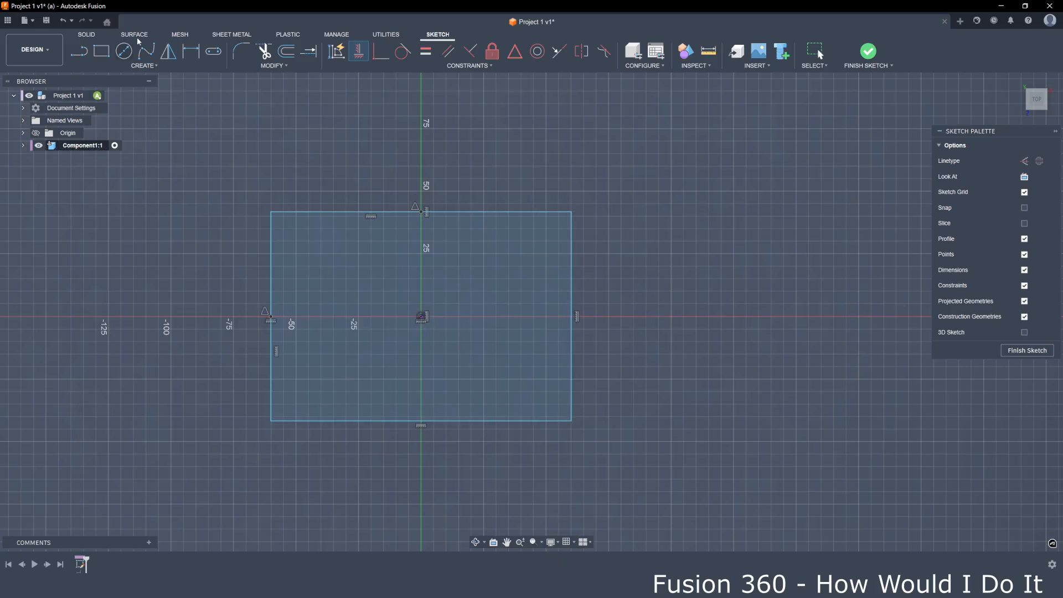
Dimension the rectangle's width and height to 900 mm each.
click(190, 51)
click(382, 213)
click(394, 157)
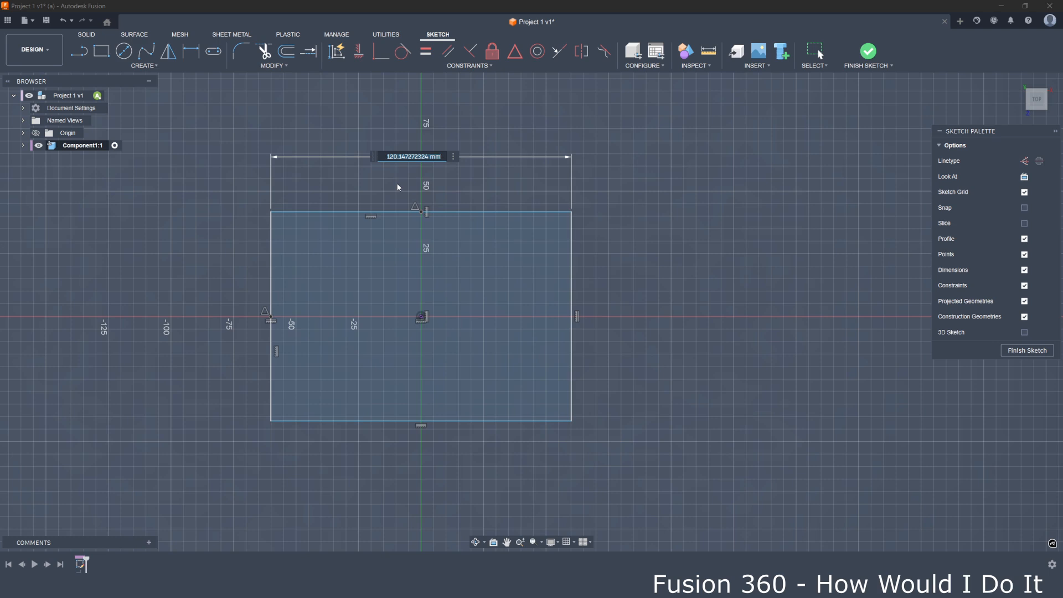
text(900)
key(Return)
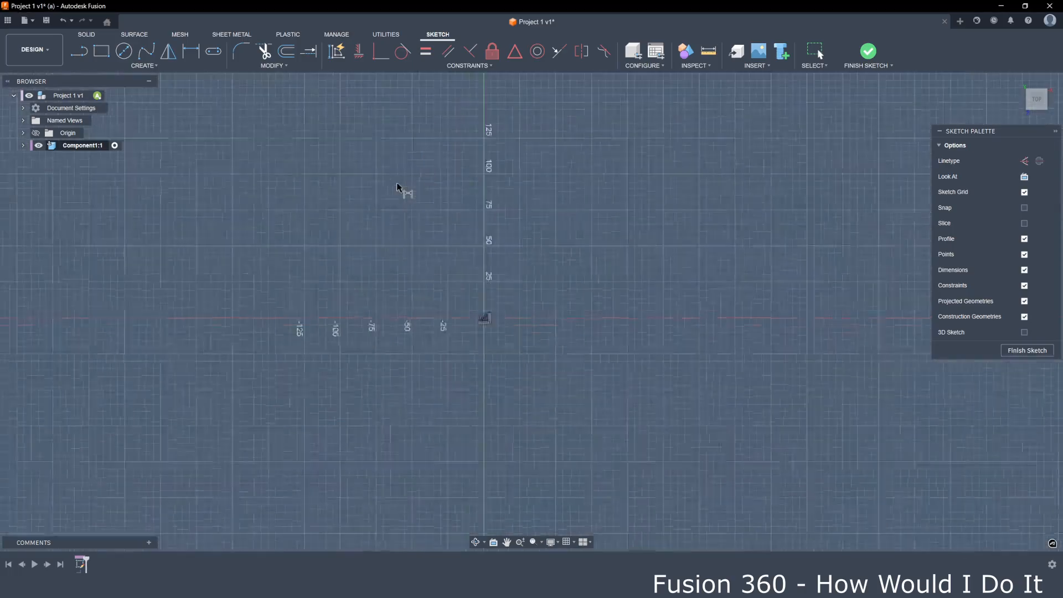
click(320, 260)
click(241, 255)
text(900)
key(Return)
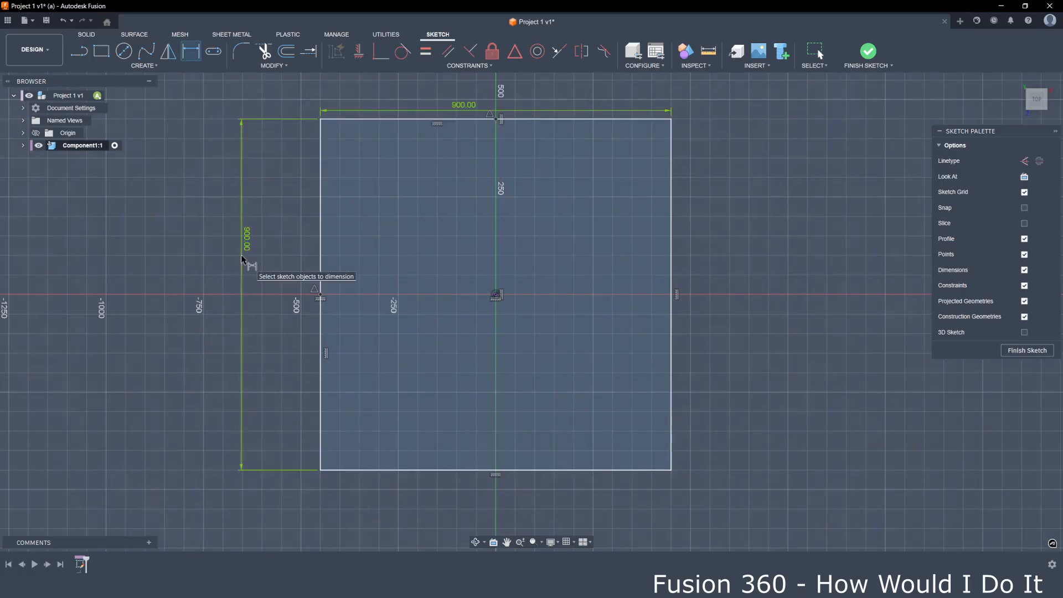
Set the rectangle's height dimension to 700 mm and finish the sketch.
double_click(242, 245)
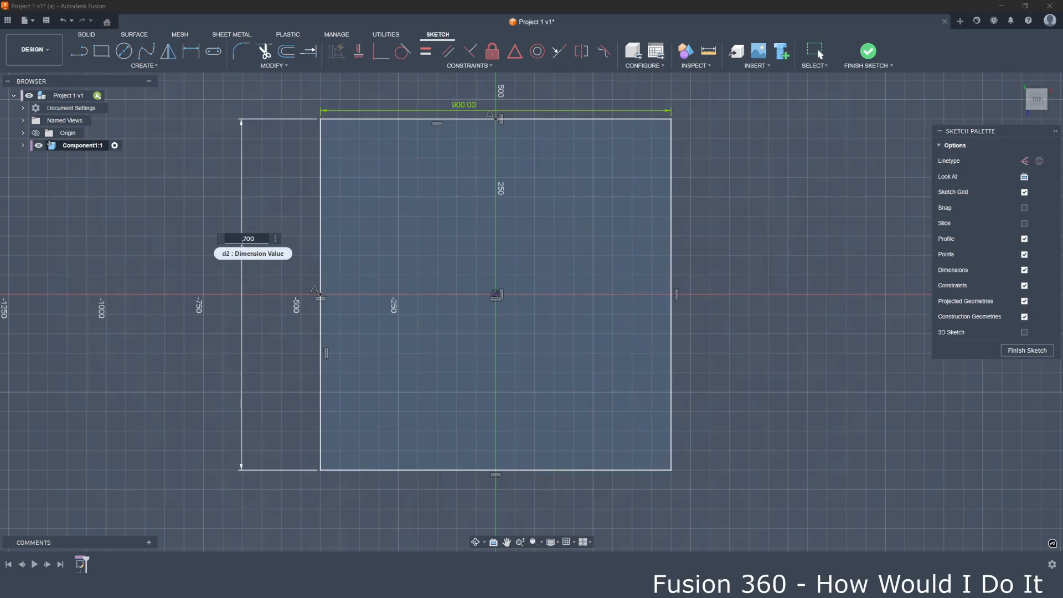
text(700)
key(Return)
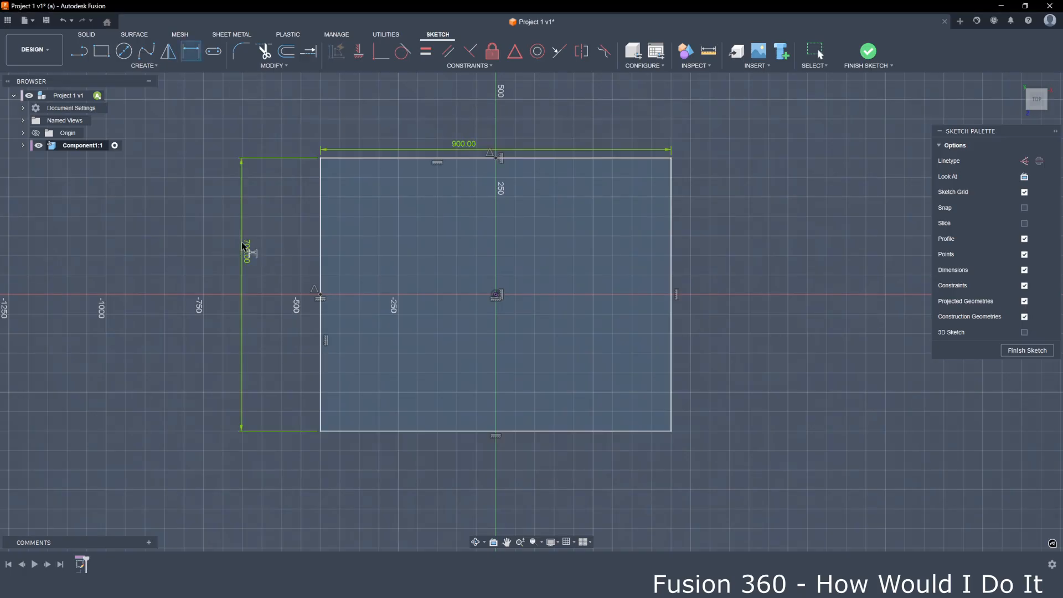
click(868, 52)
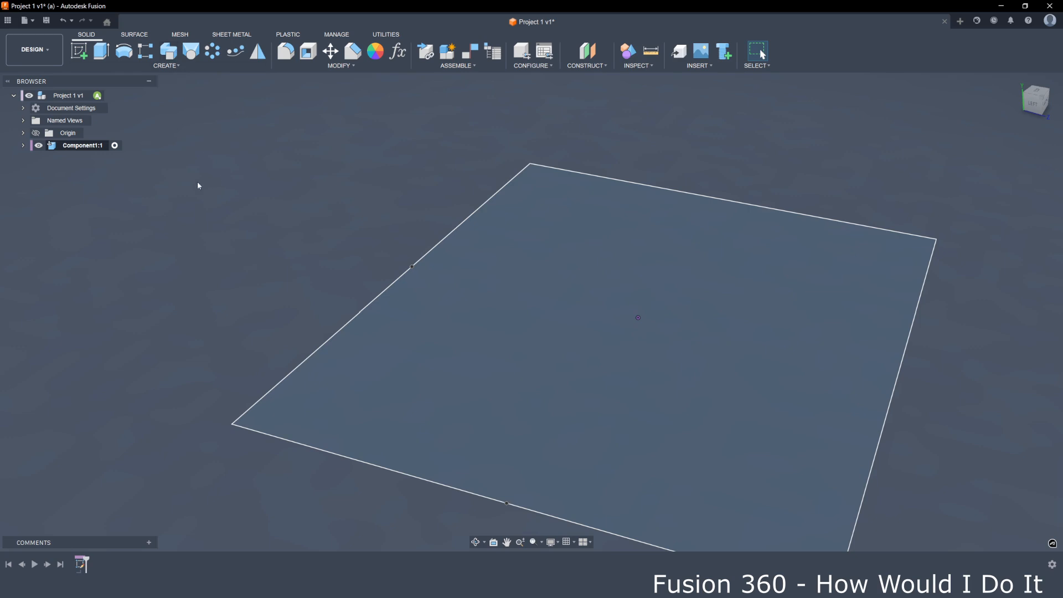
Start a sketch on the vertical origin plane, switch the camera to Orthographic and view it from the left.
click(79, 51)
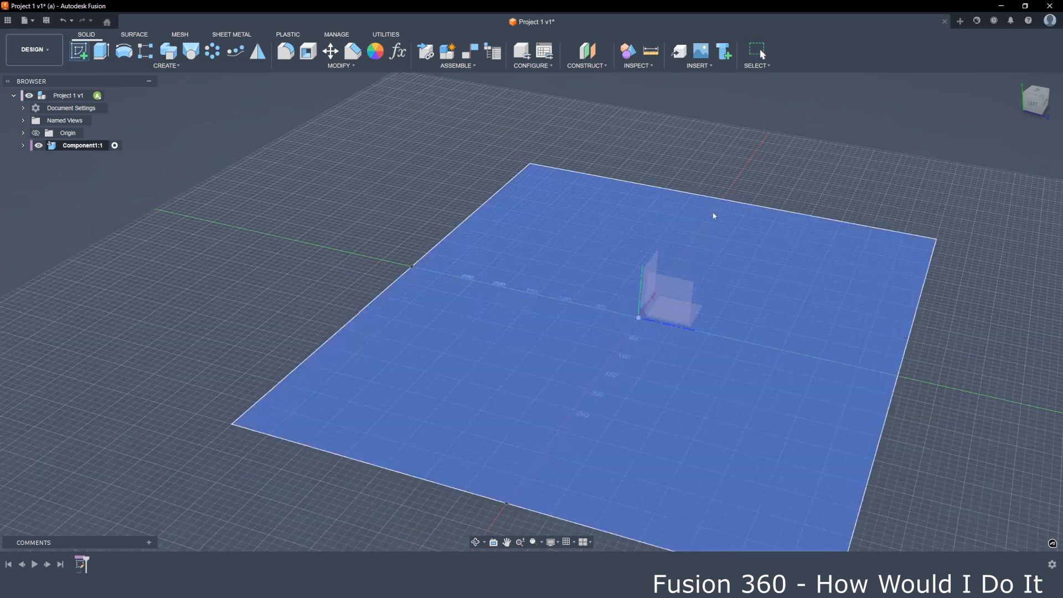
click(817, 303)
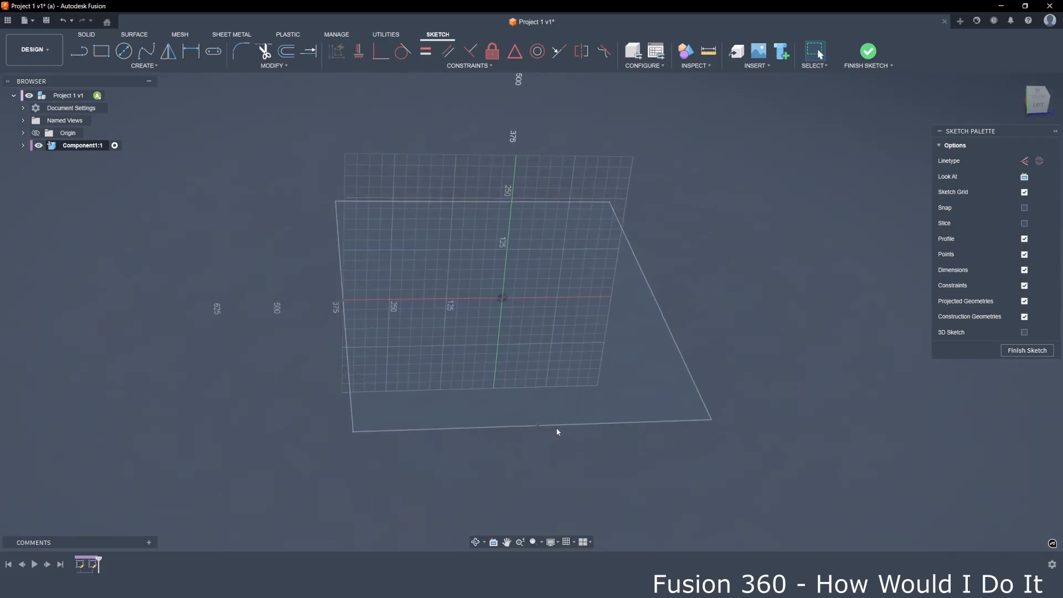
click(557, 543)
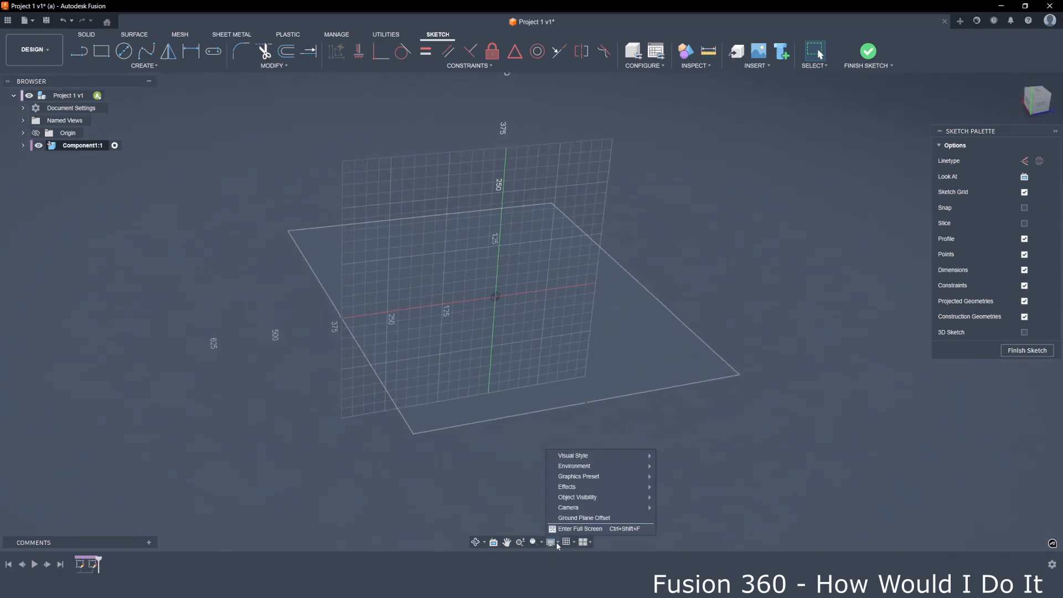
mouse_move(634, 511)
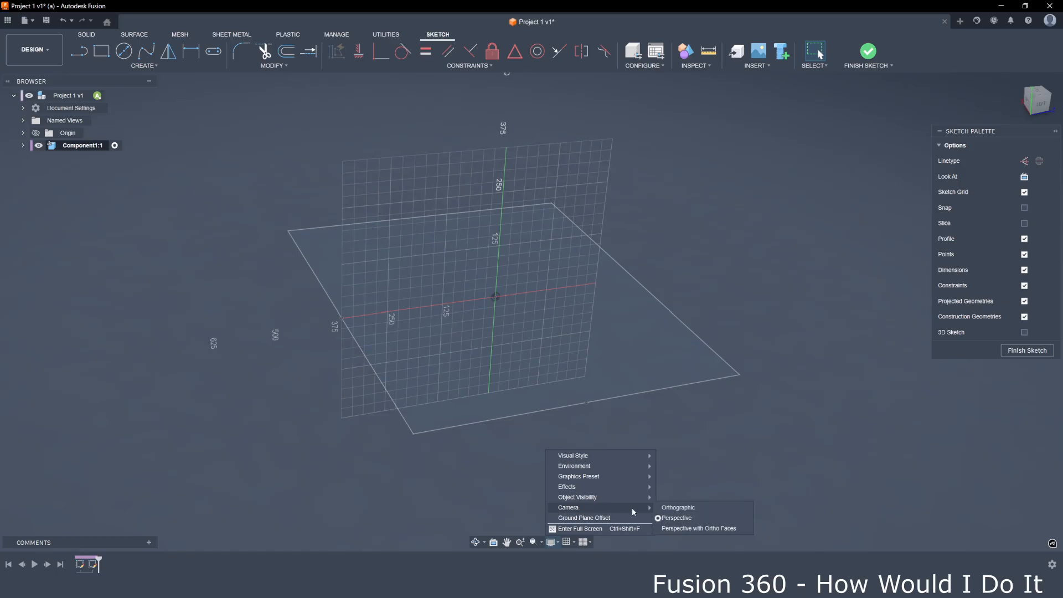
click(677, 507)
click(1035, 101)
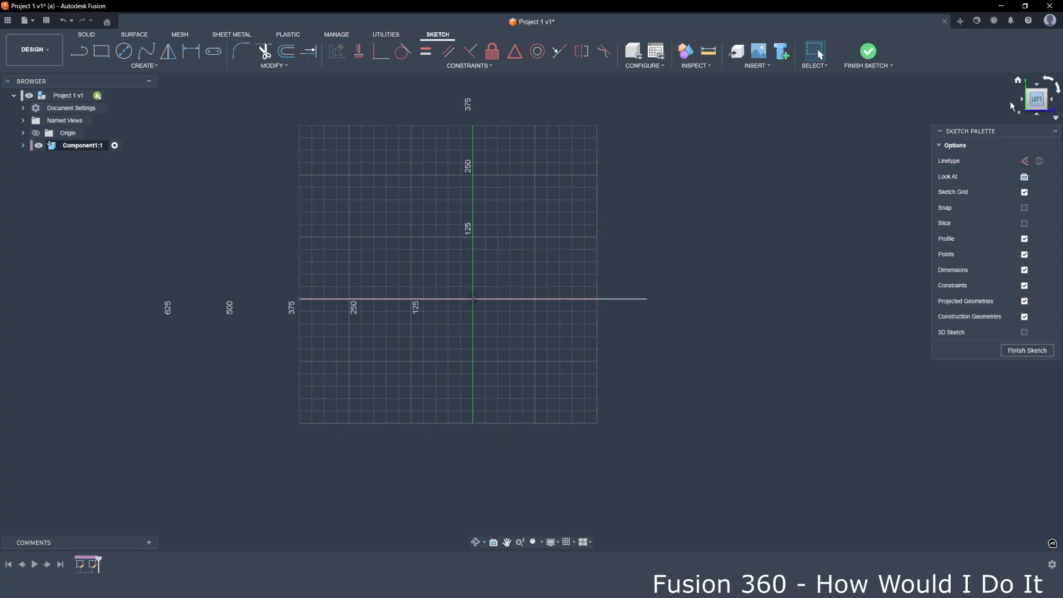
scroll(304, 296, up, 1)
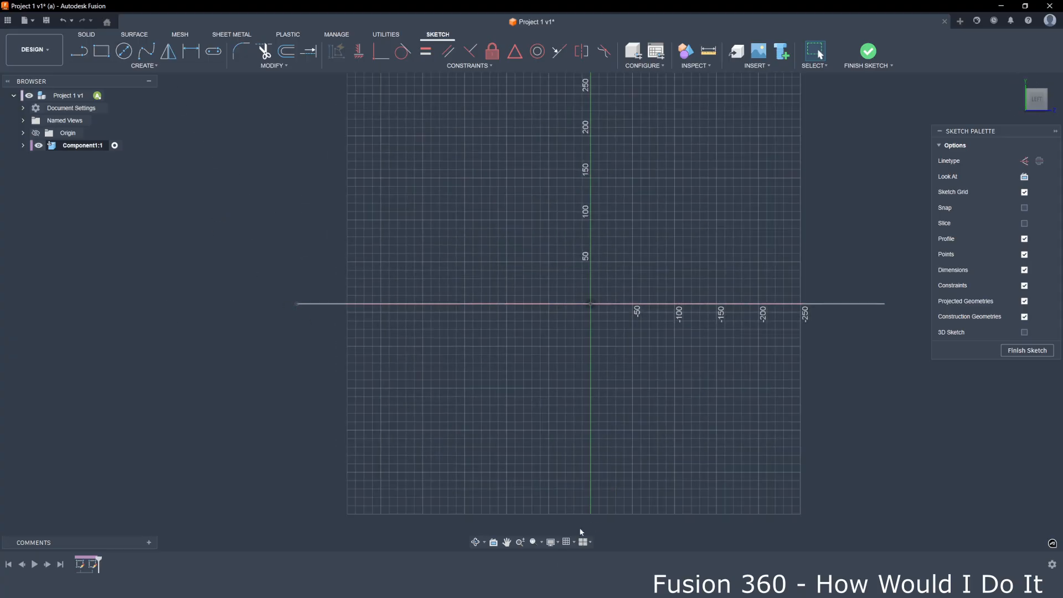
click(555, 545)
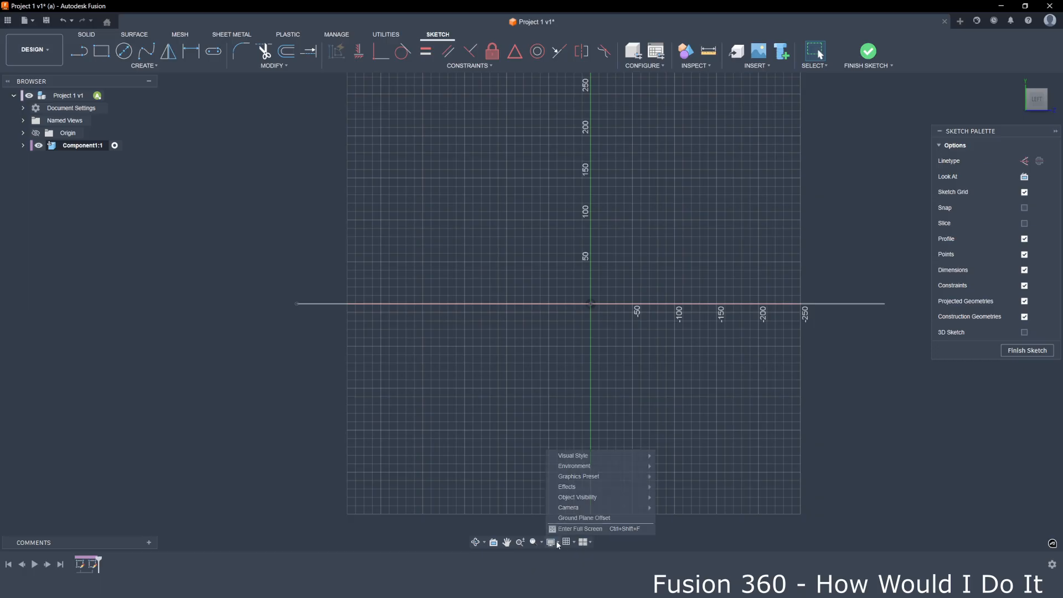
mouse_move(622, 512)
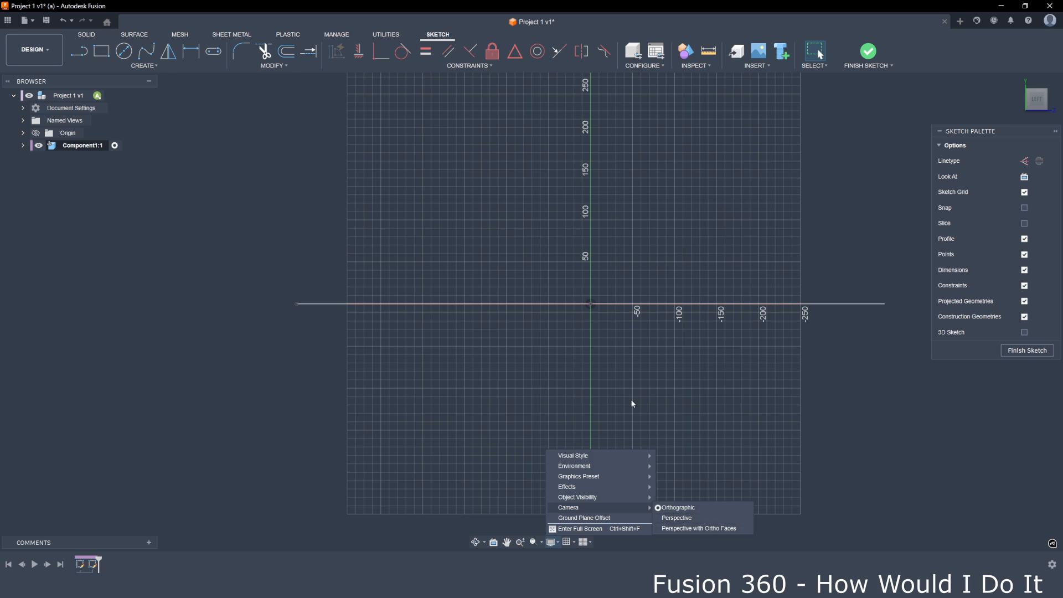
click(192, 156)
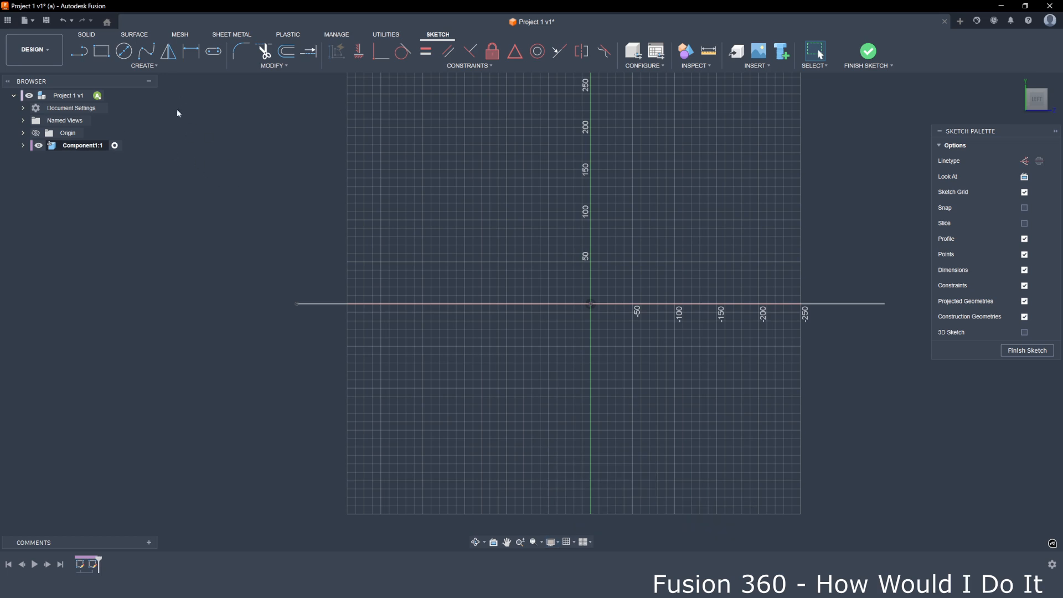
Sketch a 40 by 40 mm square near the left end of the edge-on frame outline.
click(102, 52)
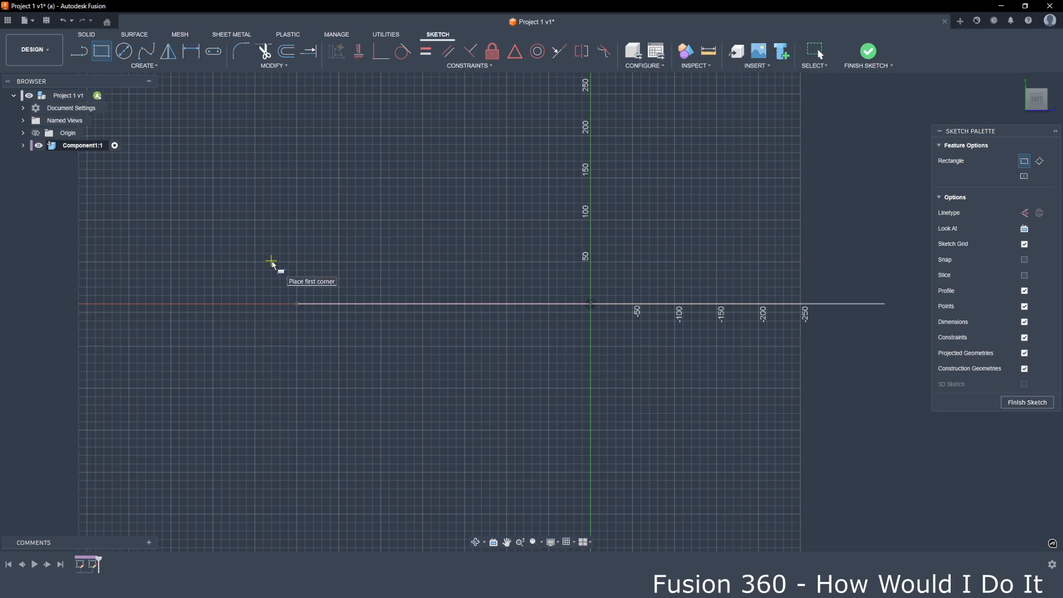
click(262, 260)
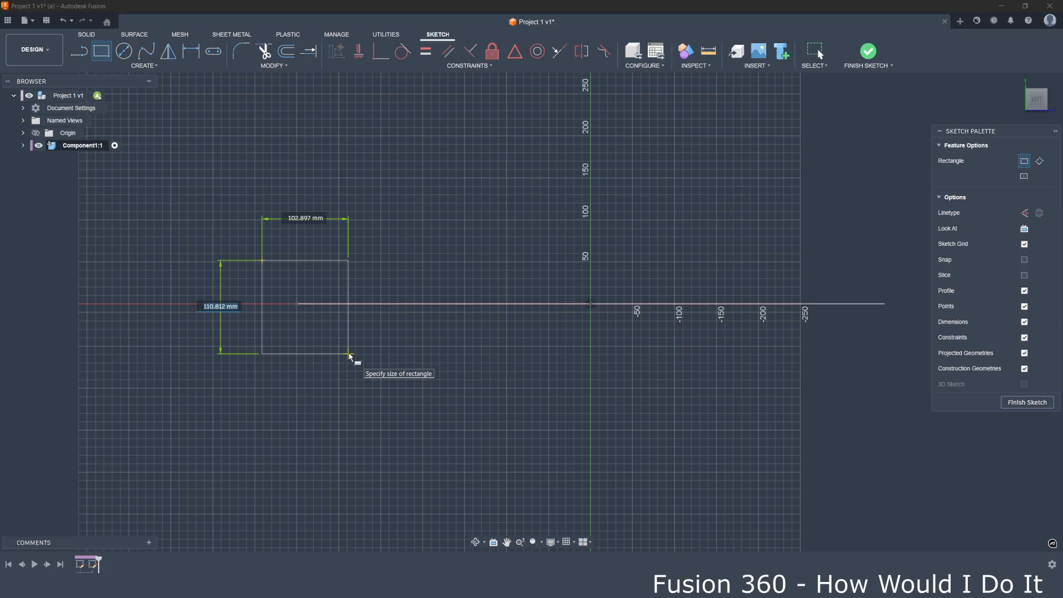
text(40)
key(Tab)
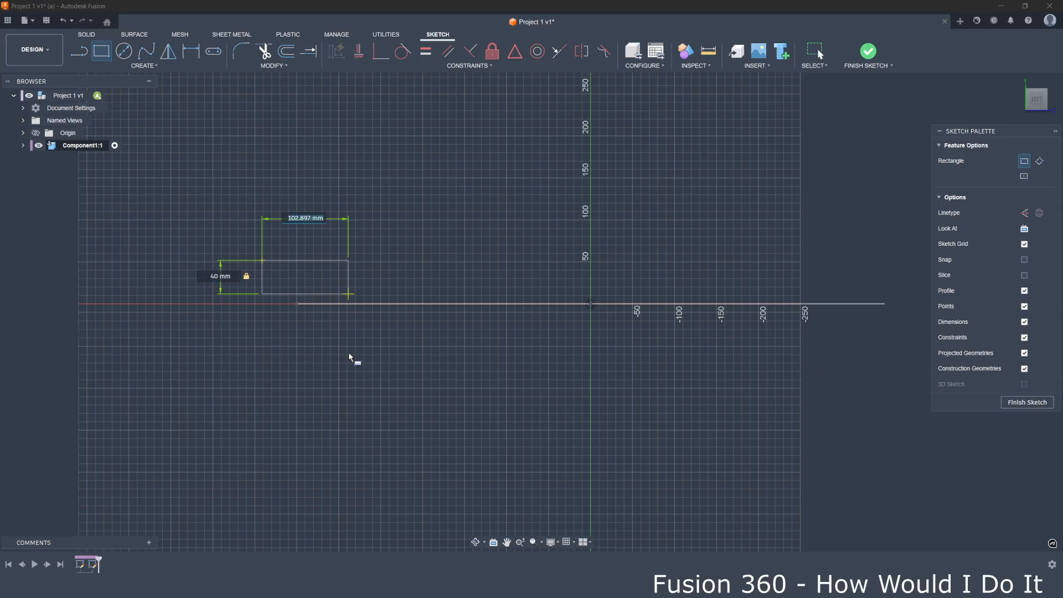
text(40)
key(Return)
Make the midpoint of the square's lower edge coincident with the left end of the frame outline.
scroll(280, 286, up, 3)
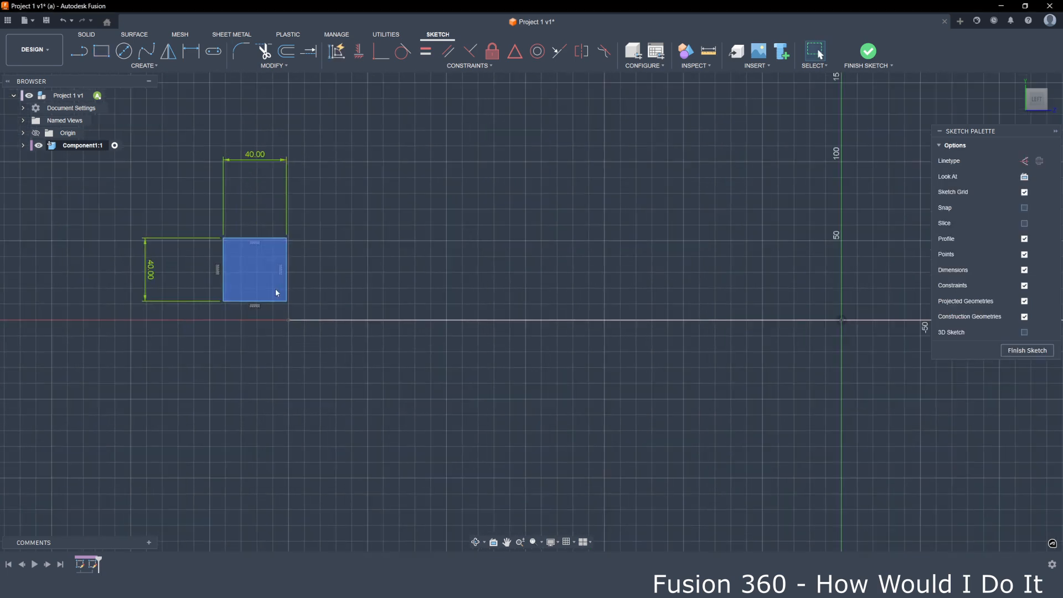
middle_drag(330, 268, 386, 308)
scroll(376, 315, up, 2)
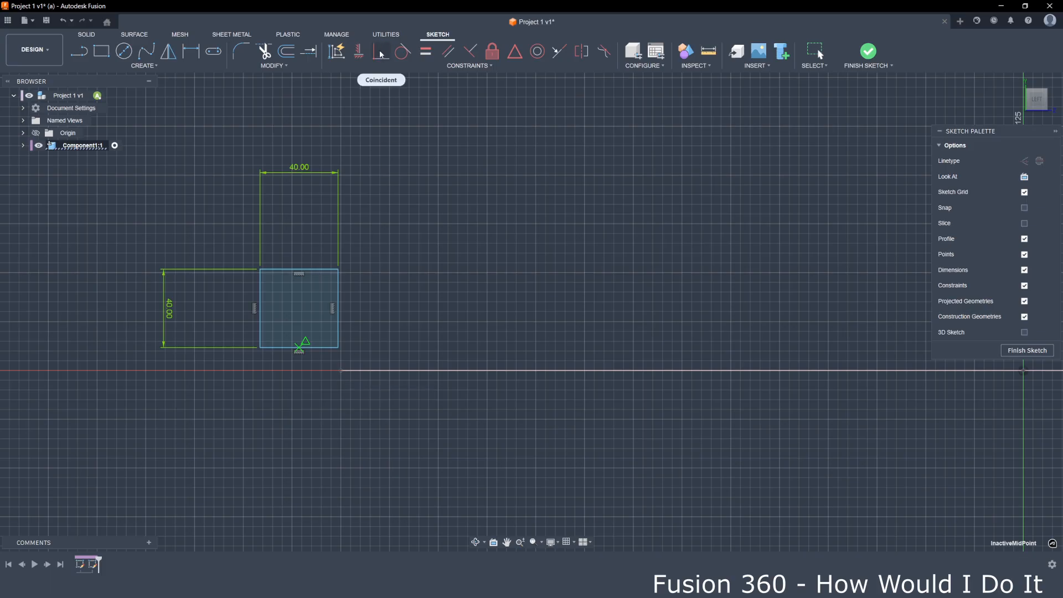
click(342, 371)
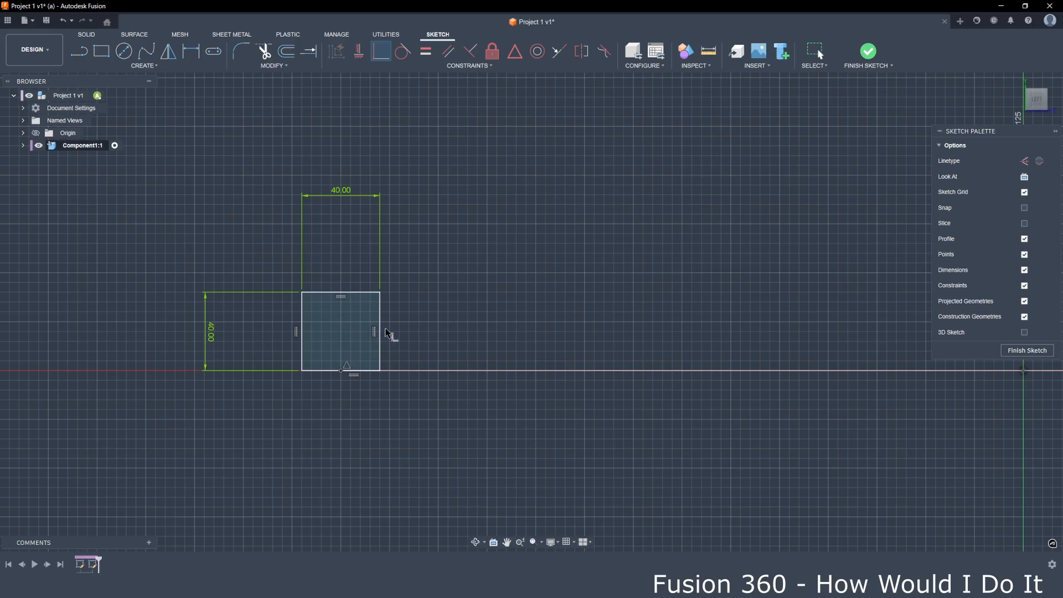
End the Coincident constraint and move the square's two 40 mm dimensions closer to its outline.
scroll(388, 334, up, 2)
right_click(571, 201)
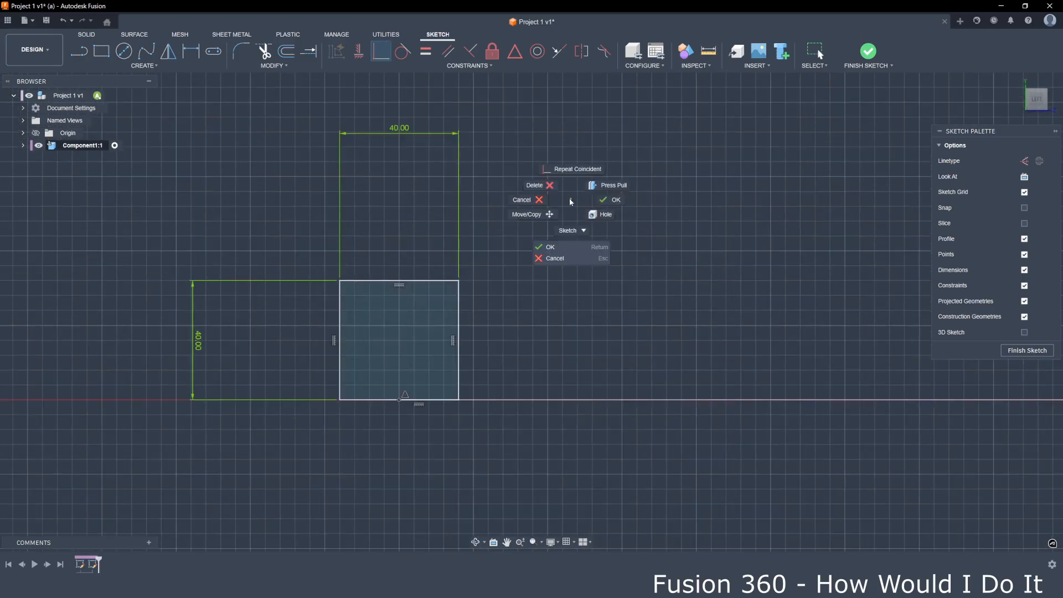
click(612, 199)
drag(395, 138, 391, 222)
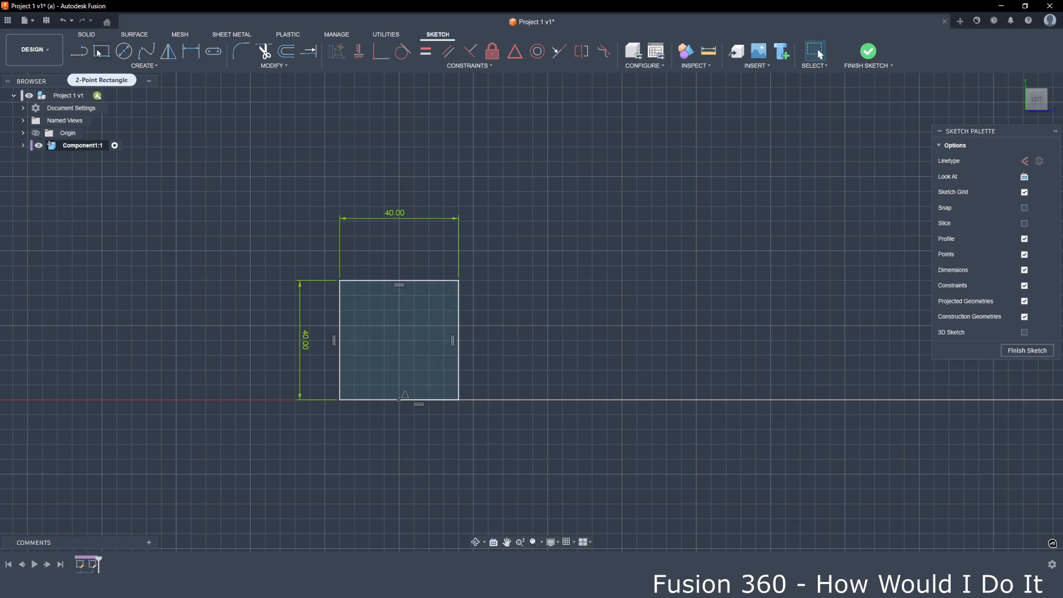
Offset the 40 mm square inward by 3 mm to form the tube wall, and finish the sketch.
click(285, 51)
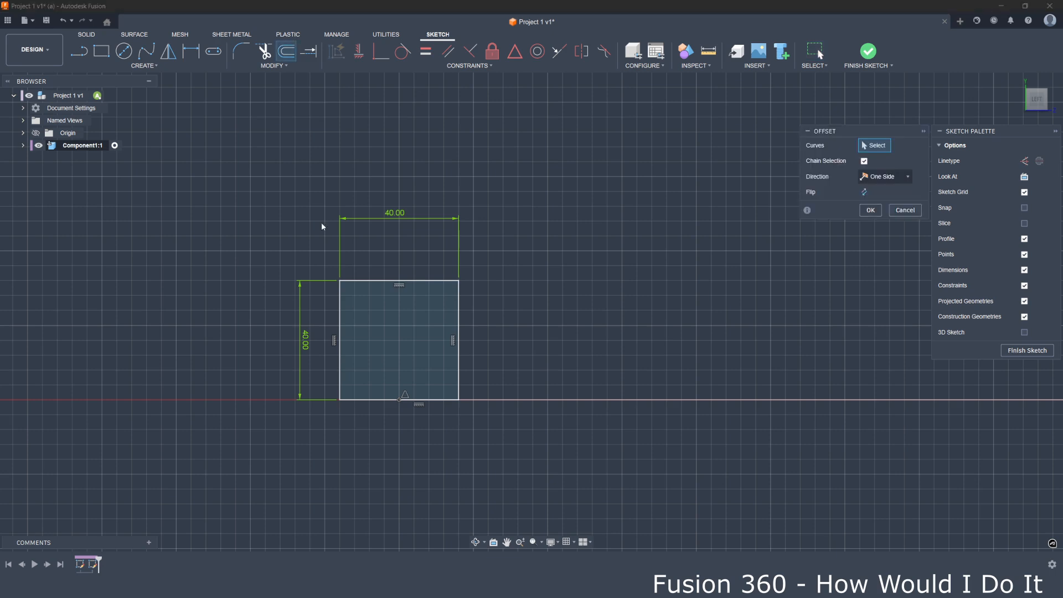
click(373, 285)
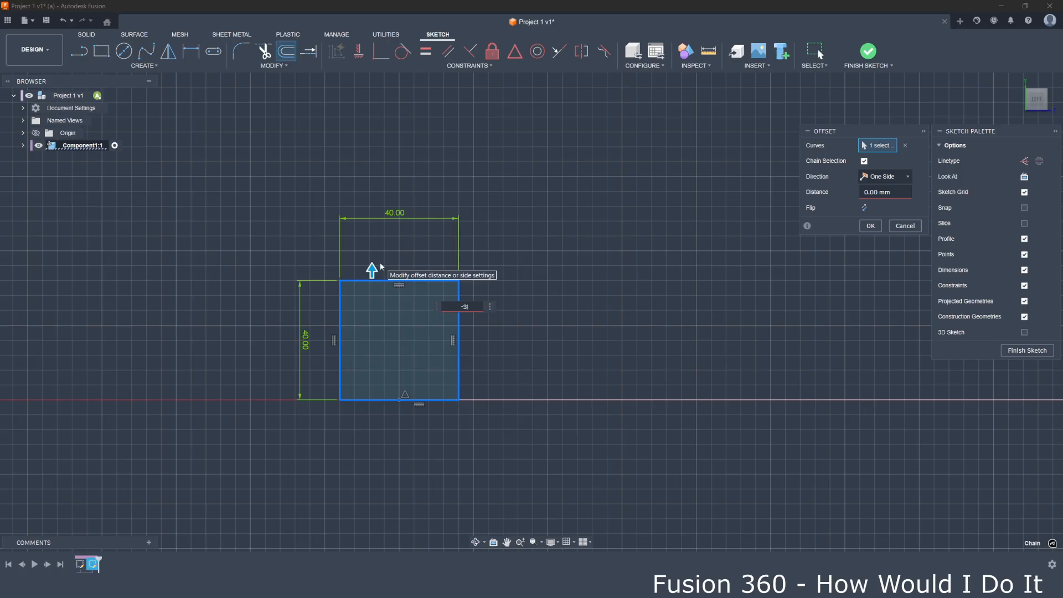
scroll(389, 319, up, 3)
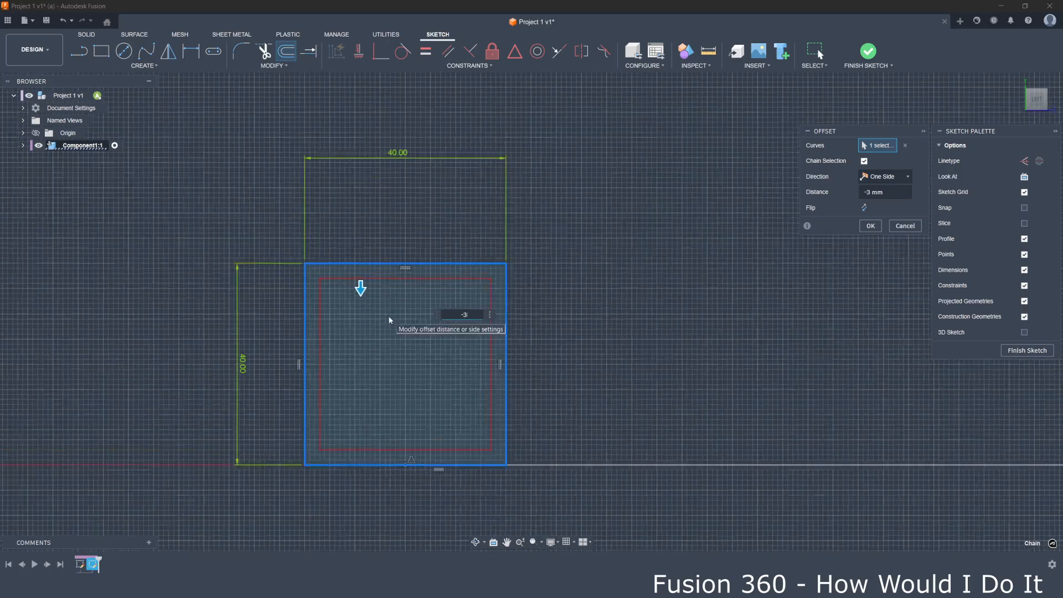
scroll(359, 308, up, 1)
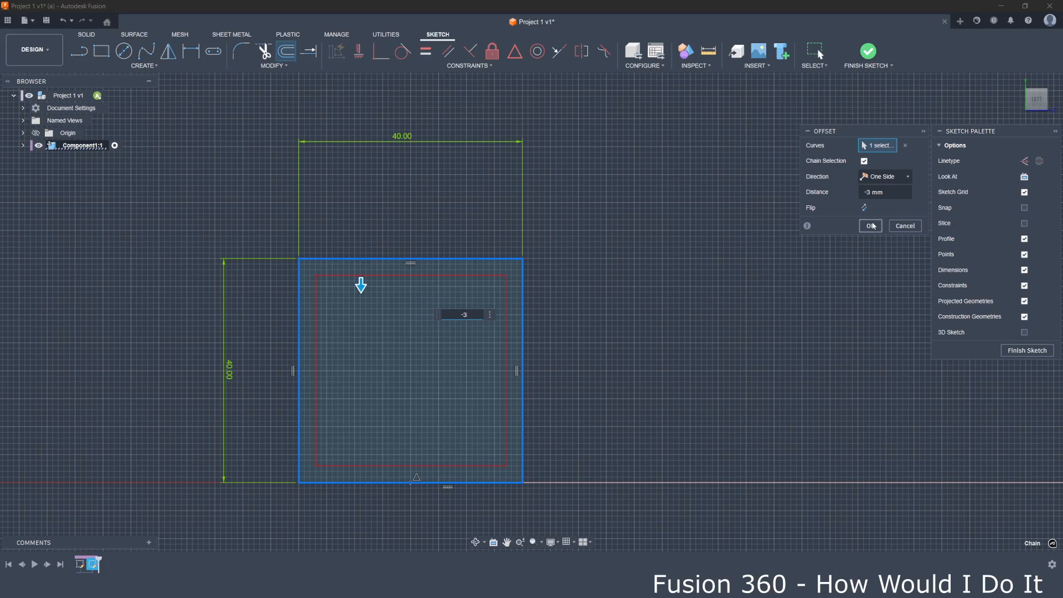
click(872, 226)
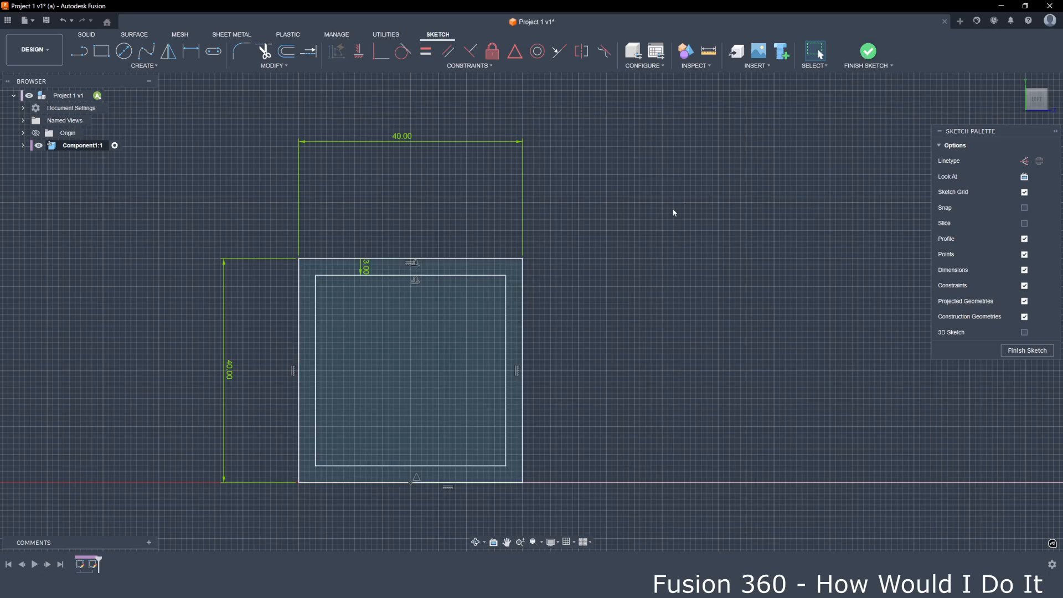
click(873, 52)
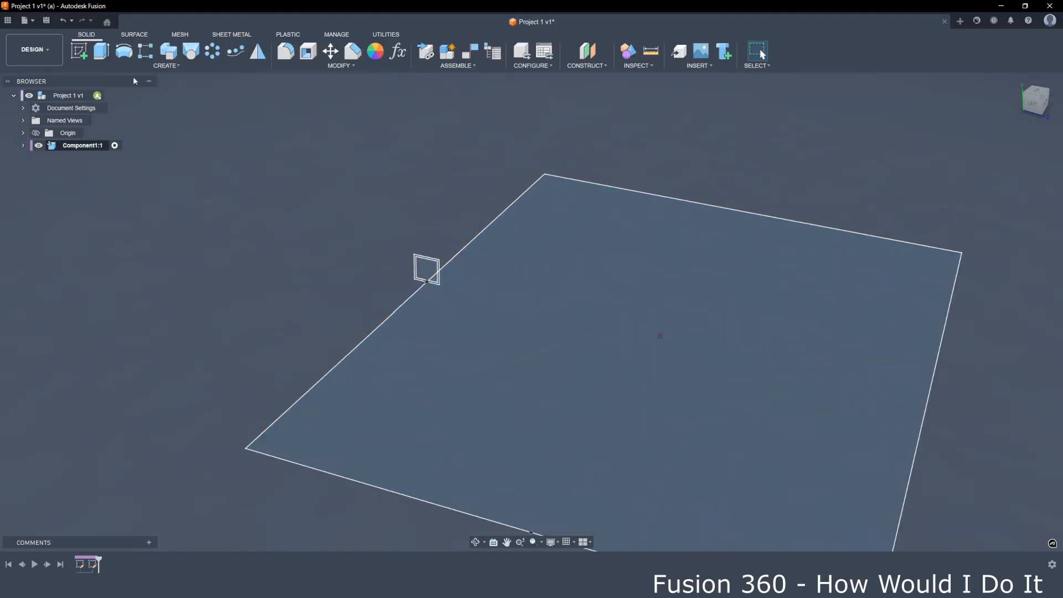
Sweep the ring profile between the two squares along the rectangular outline, perpendicular to the path, as a new body.
click(173, 52)
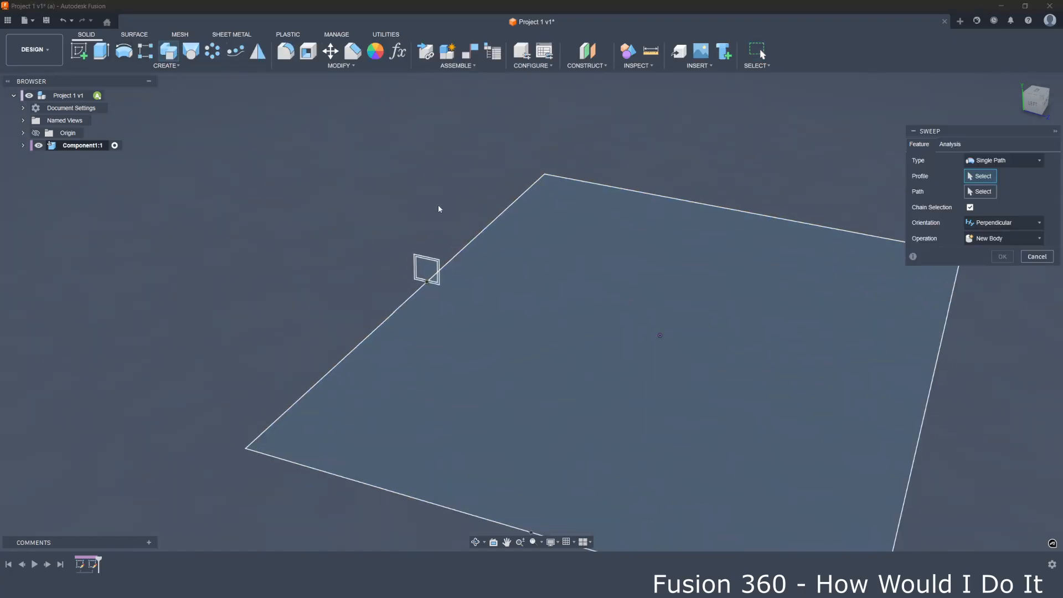
scroll(458, 283, up, 10)
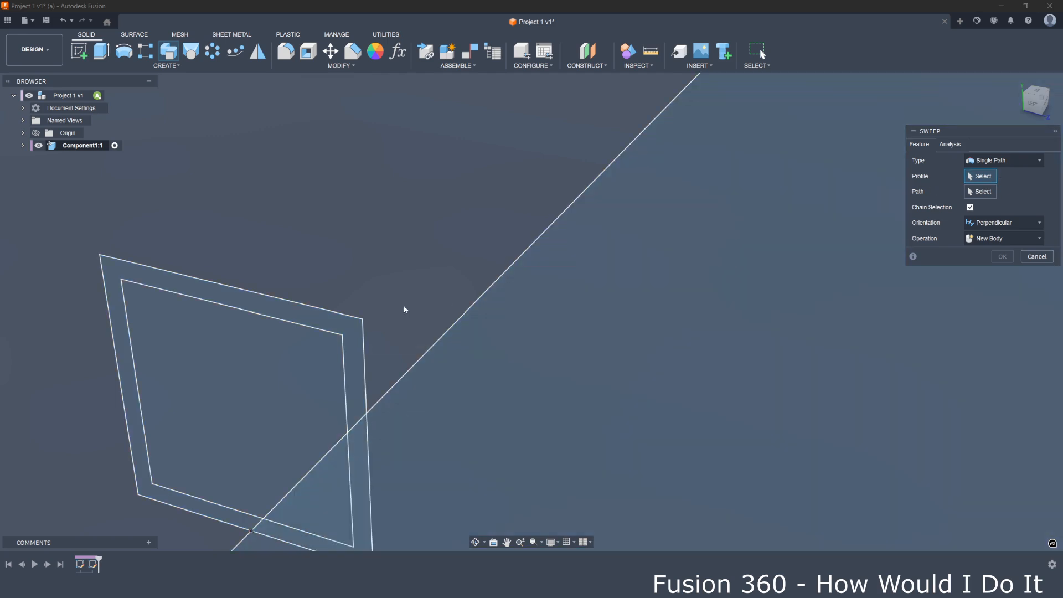
click(356, 322)
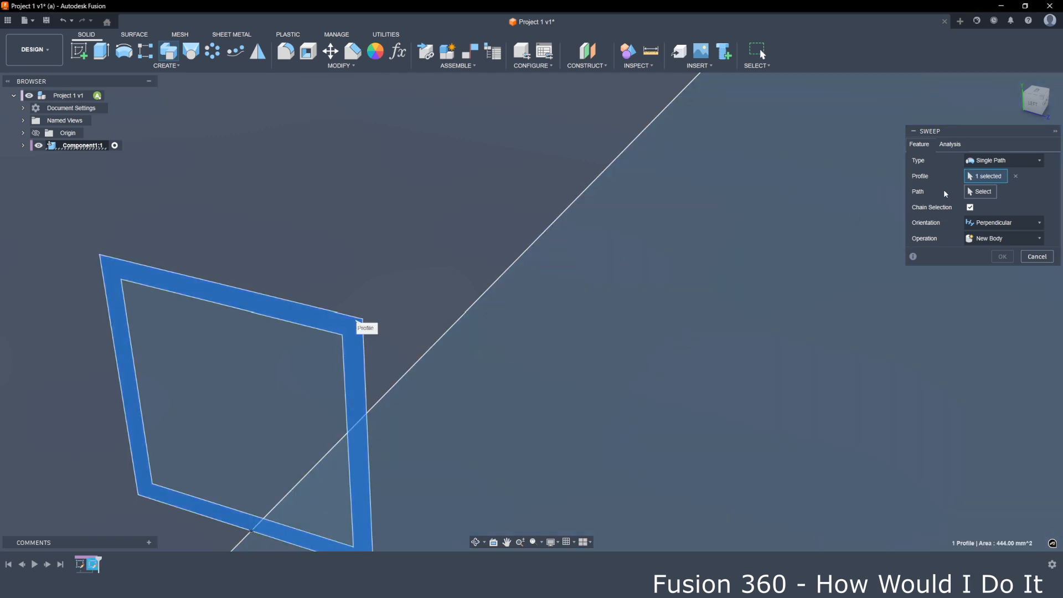
click(978, 192)
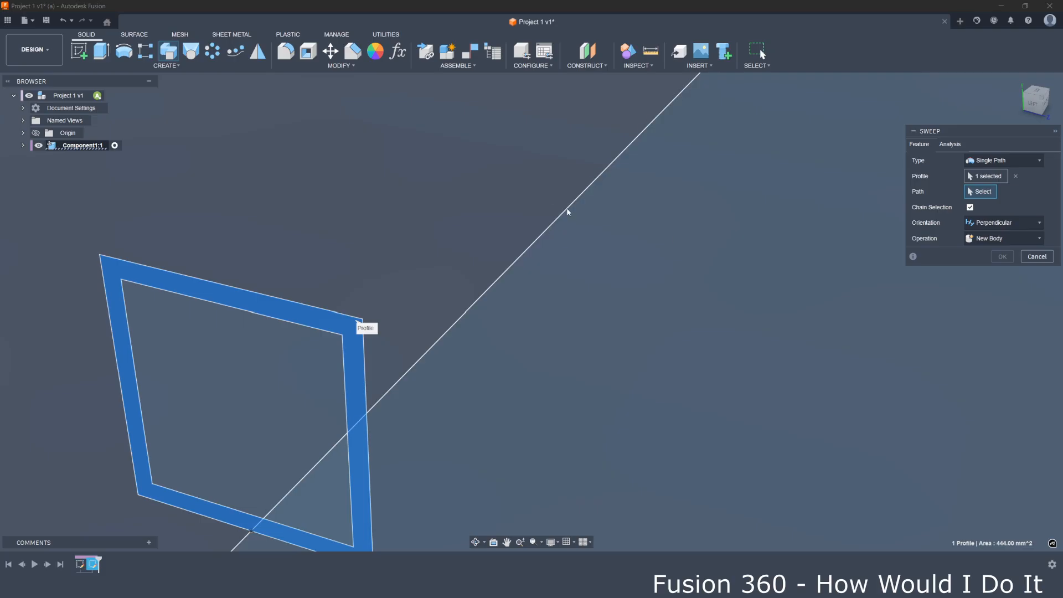
scroll(568, 212, down, 5)
click(580, 203)
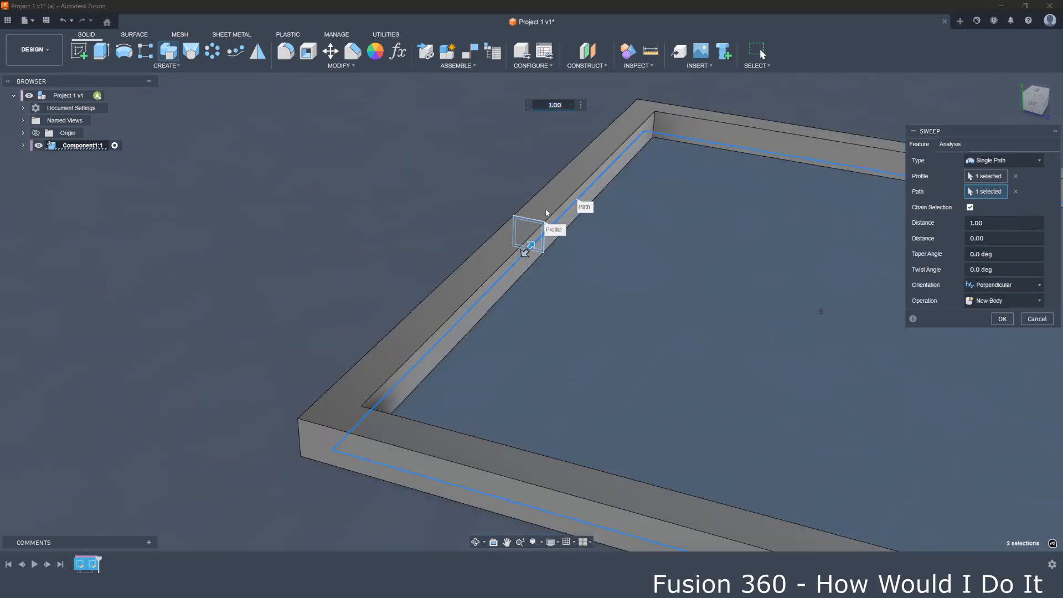
scroll(429, 270, down, 3)
shift+middle_drag(743, 311, 373, 302)
click(1003, 319)
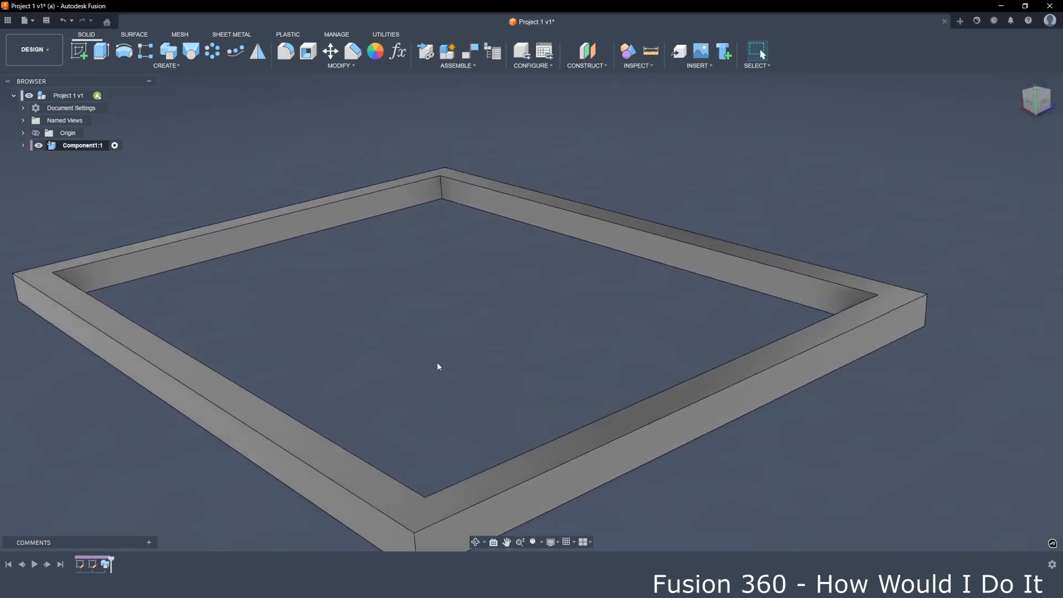
scroll(305, 420, up, 4)
scroll(304, 420, down, 2)
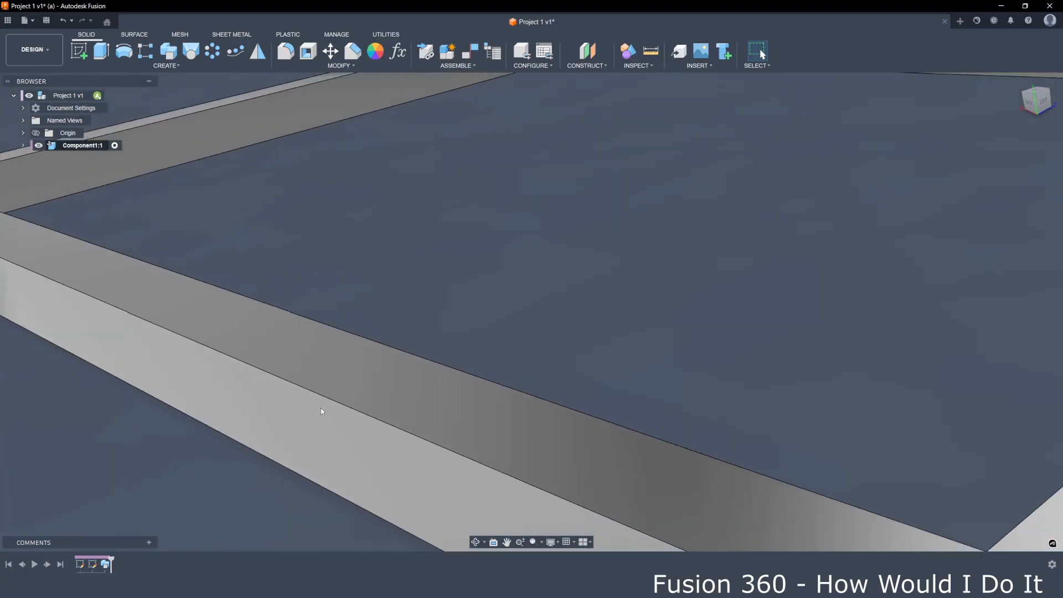
scroll(323, 391, down, 2)
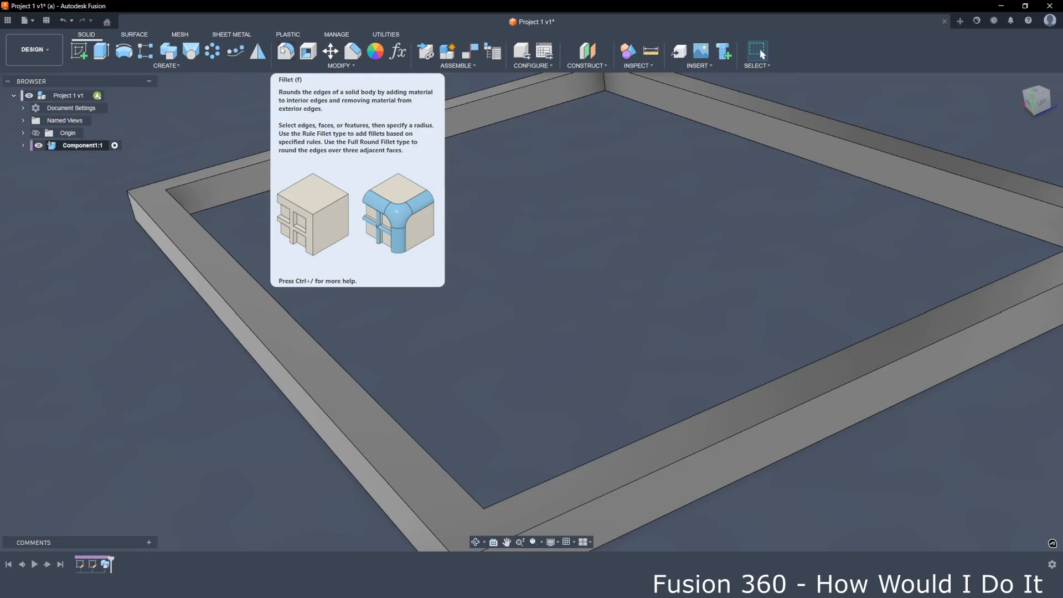
scroll(351, 333, down, 6)
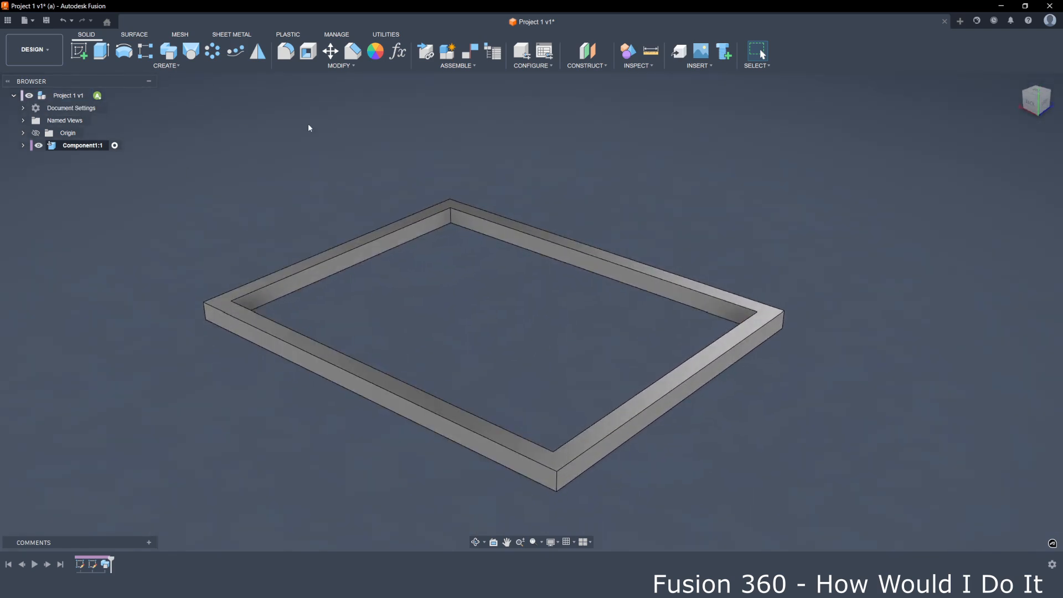
click(581, 67)
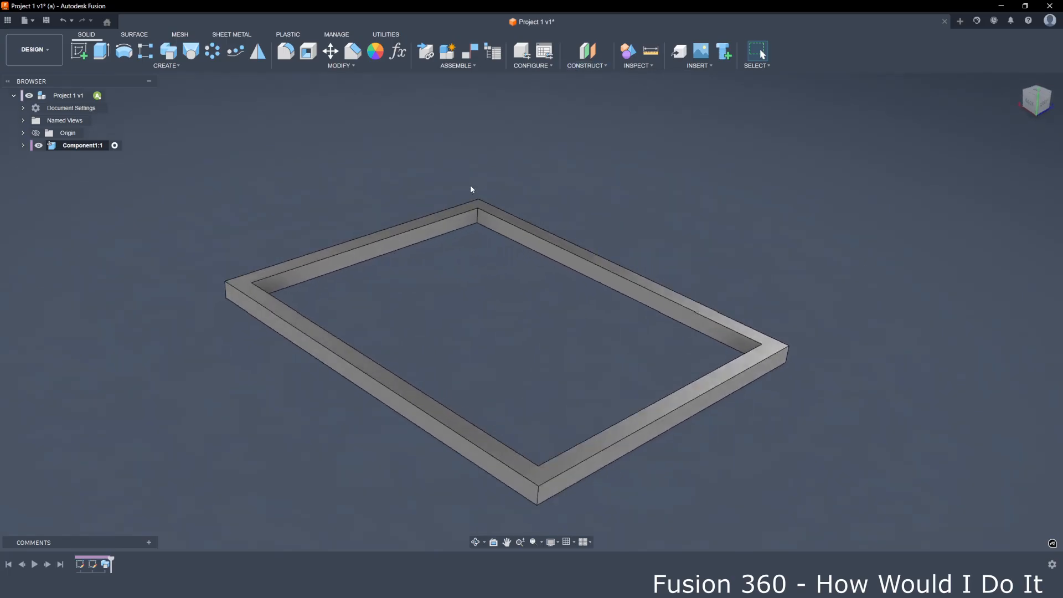
click(637, 66)
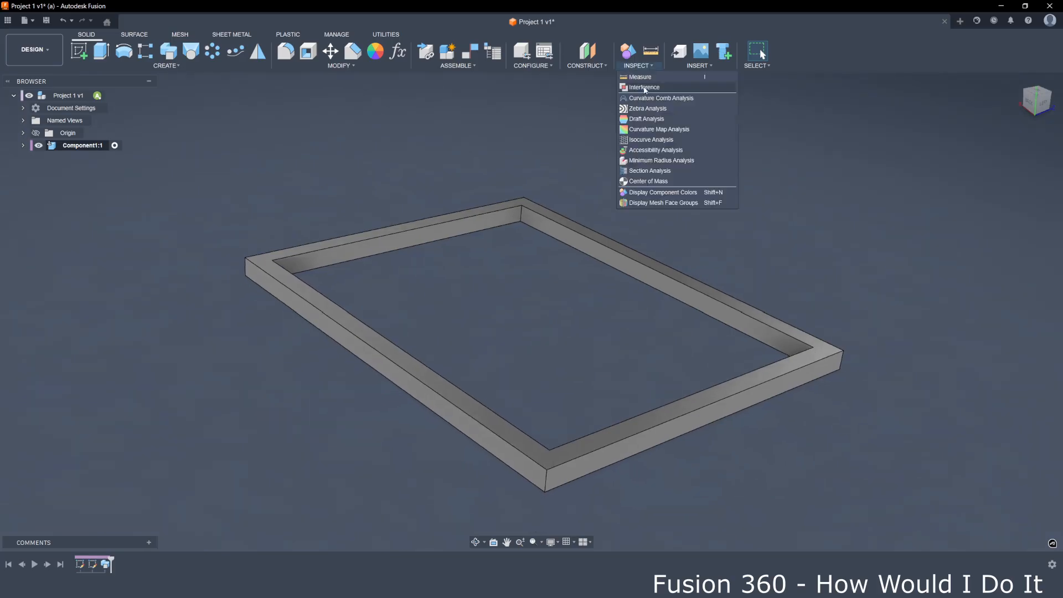
click(675, 170)
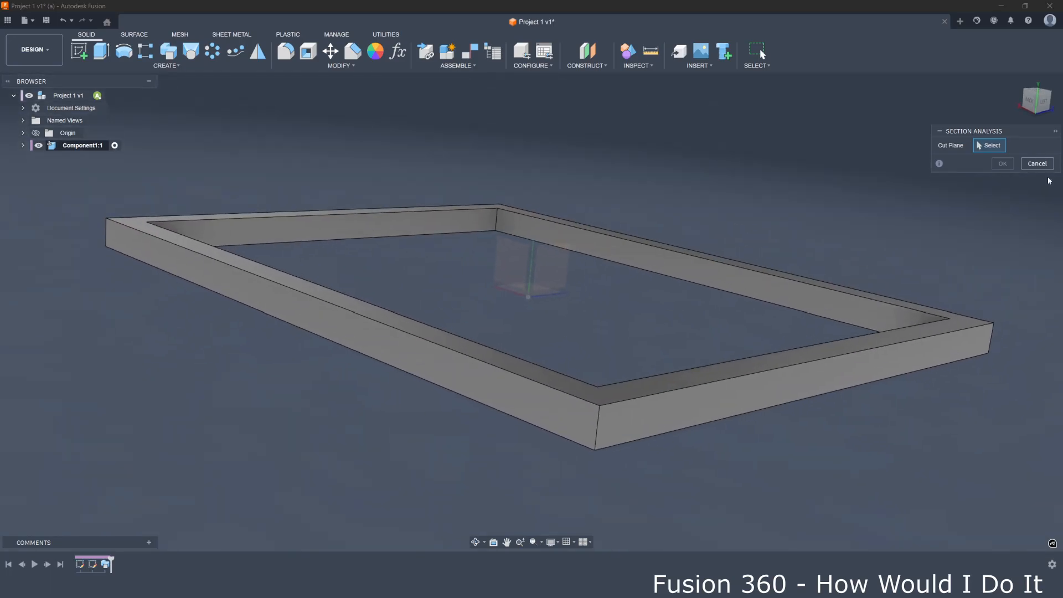
click(1038, 164)
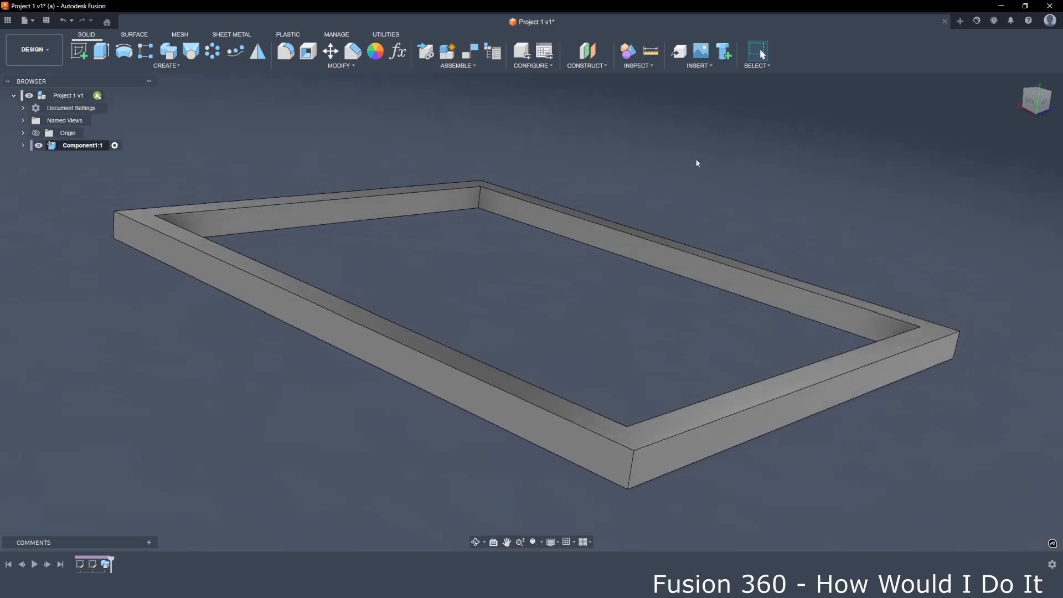
Create a section analysis of the frame on the YZ plane with Angle 1 at 180 deg, and view the cut ends from the left.
click(636, 66)
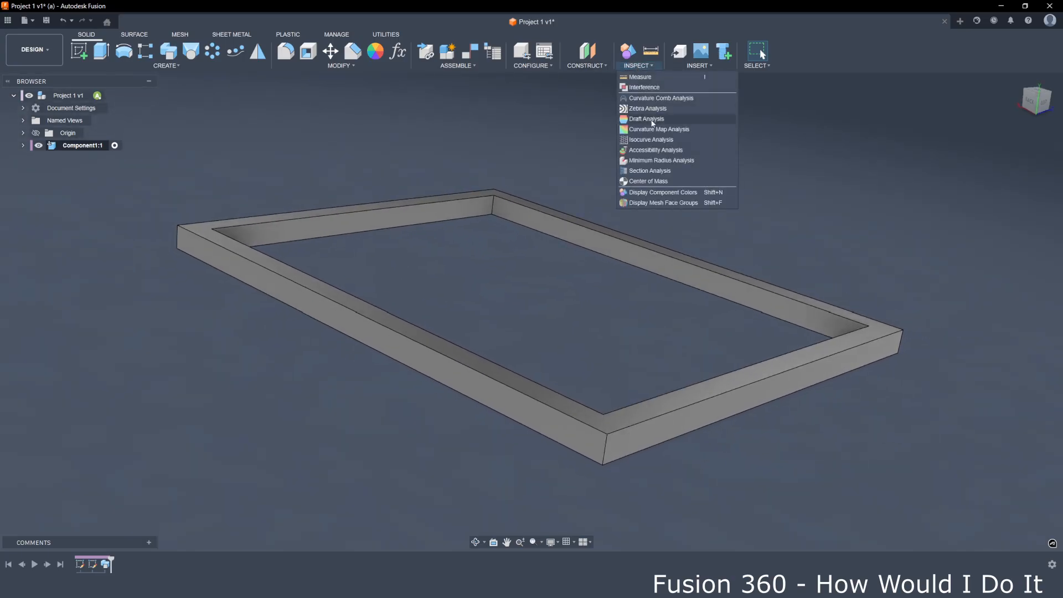
click(652, 171)
scroll(609, 200, up, 3)
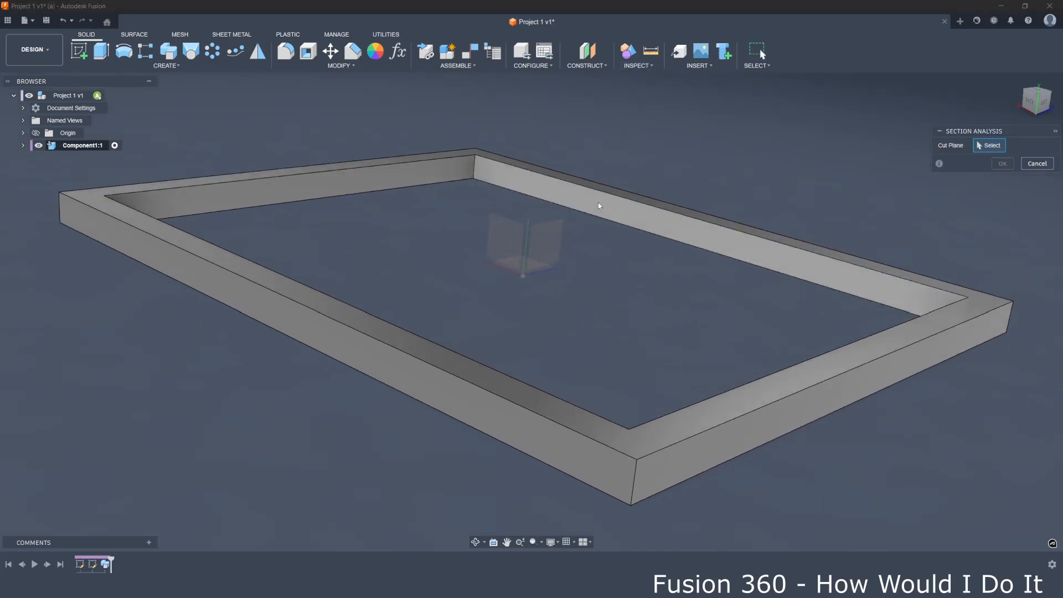
scroll(589, 211, down, 2)
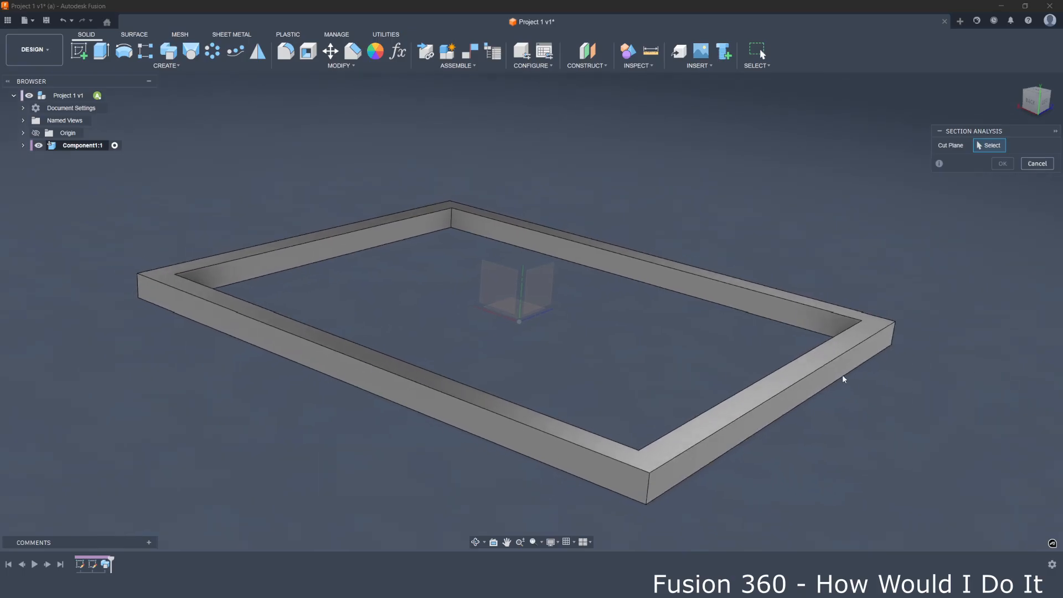
click(554, 272)
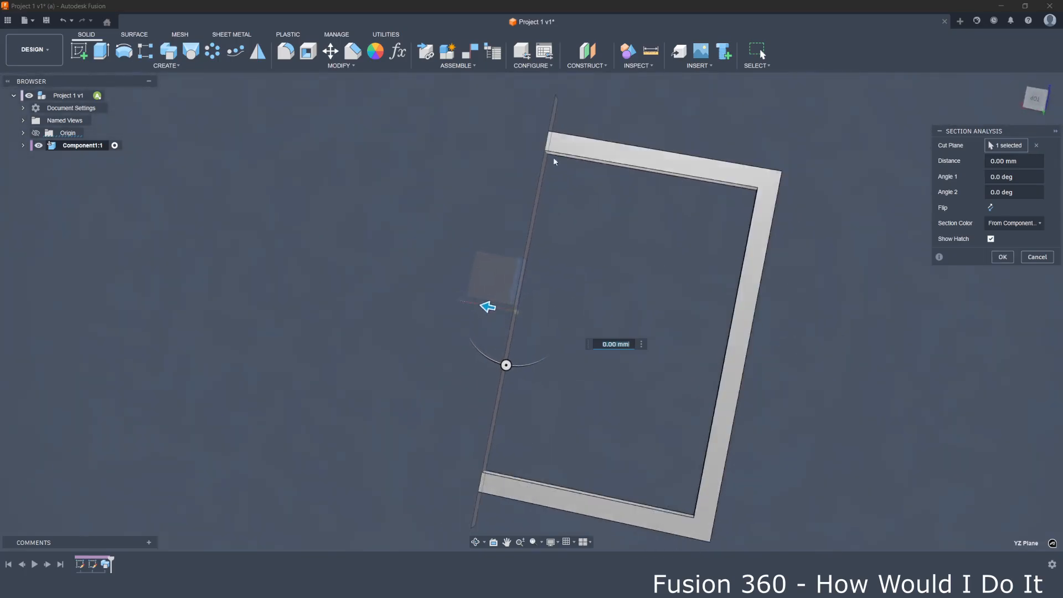
drag(511, 366, 541, 231)
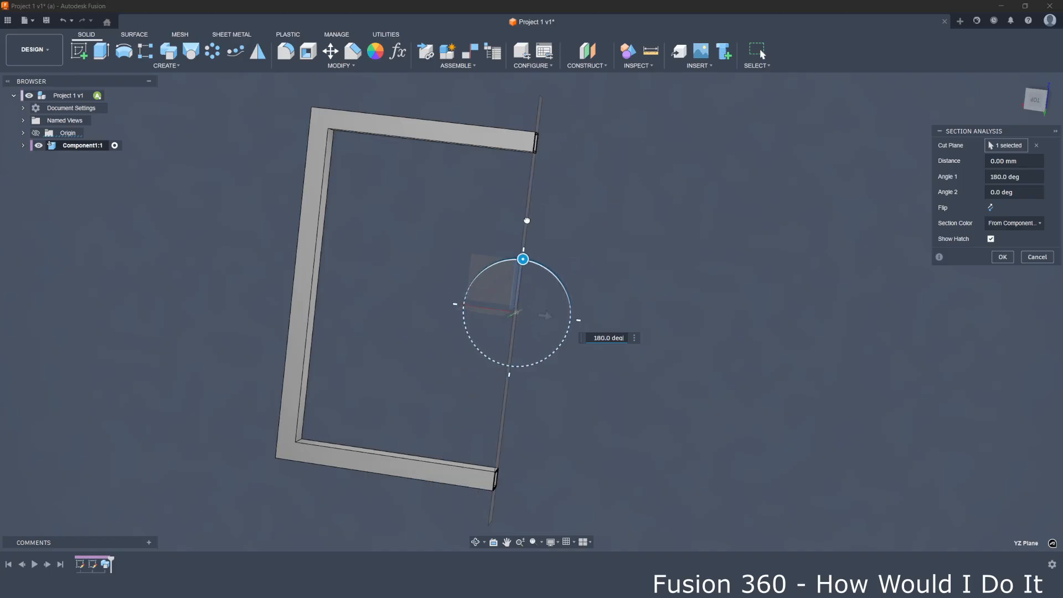
click(1002, 257)
shift+middle_drag(1002, 257, 1031, 97)
click(1032, 100)
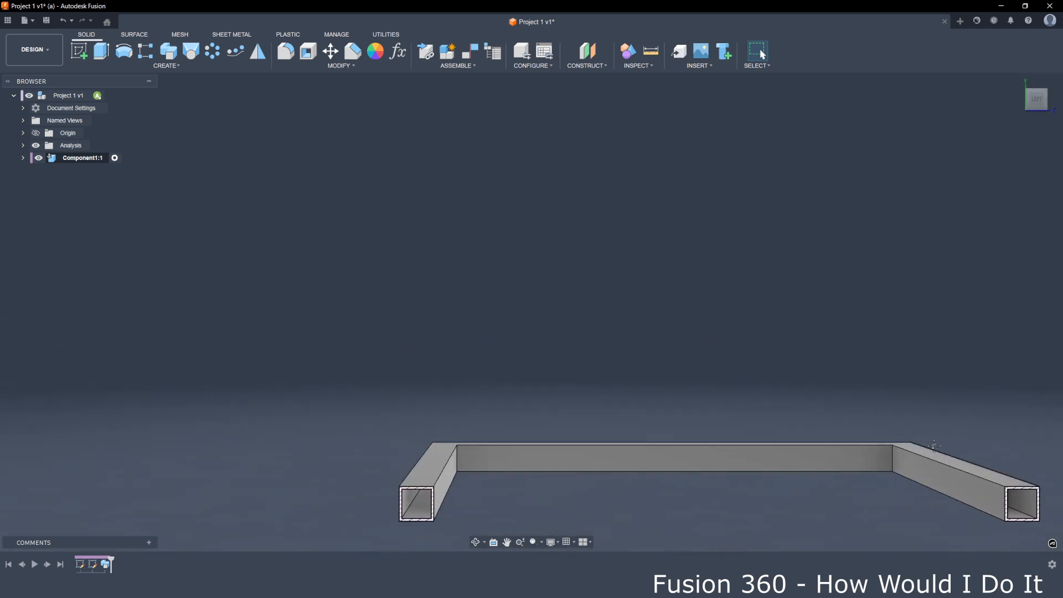
scroll(635, 295, up, 5)
scroll(635, 295, down, 6)
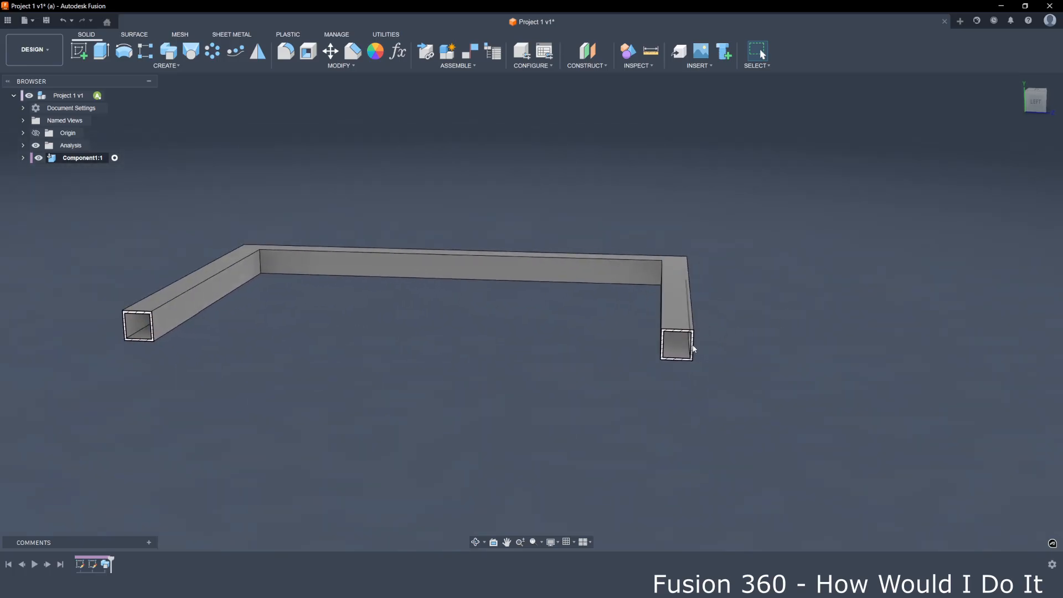
scroll(699, 338, up, 3)
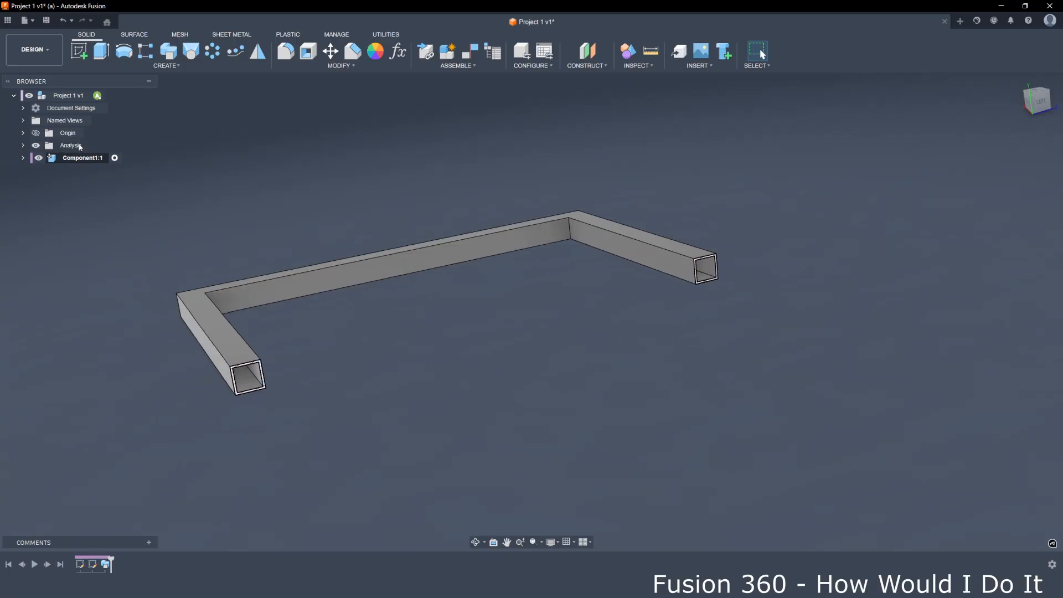
Try shifting and rotating the section analysis's cut plane, keep it at 0.00 mm and 0.0 deg, and switch the analysis off and on.
click(23, 146)
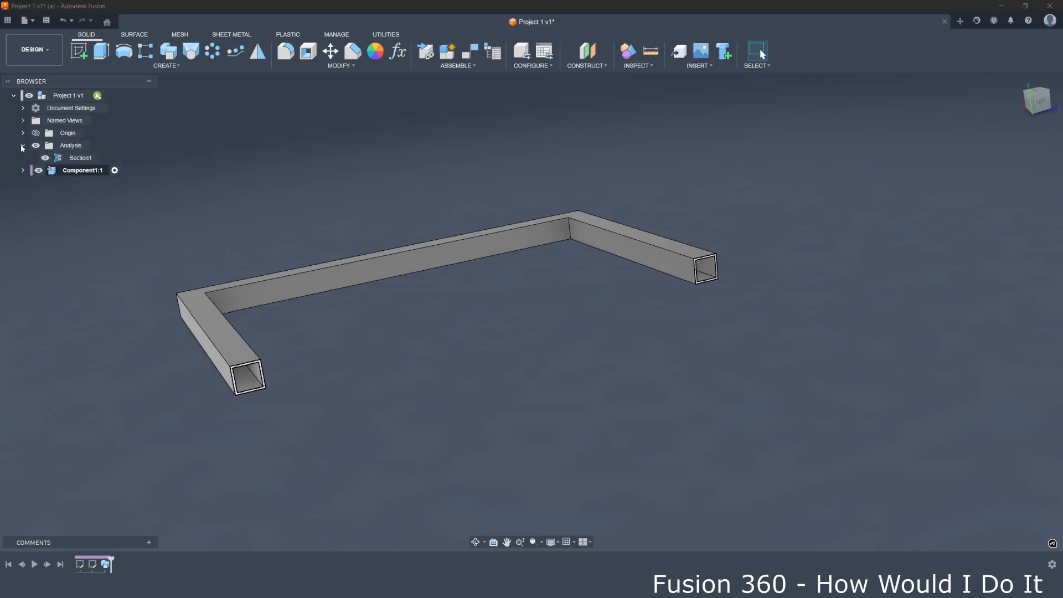
double_click(82, 159)
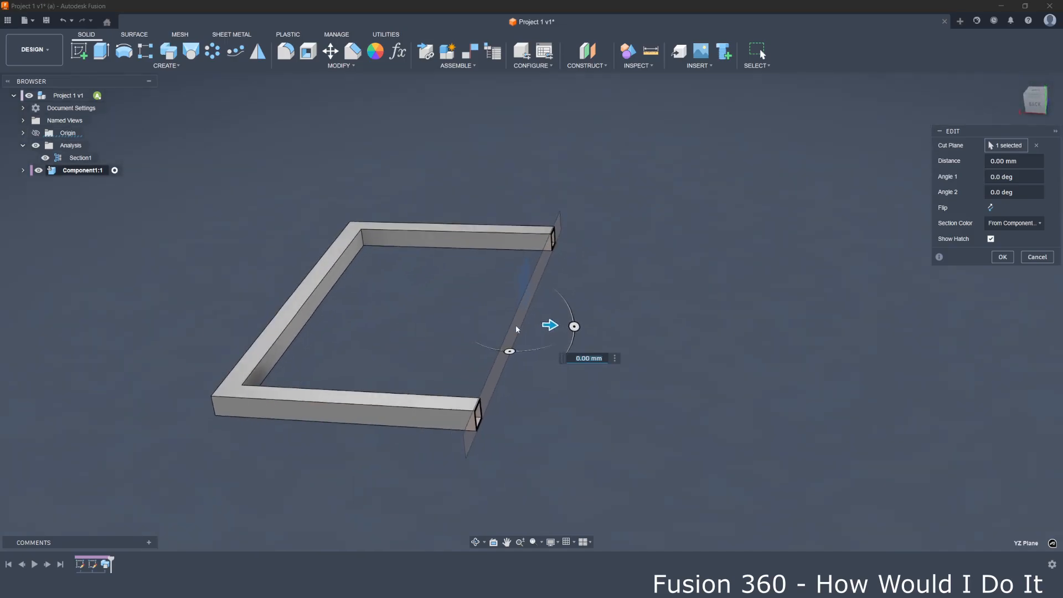
drag(557, 329, 591, 328)
shift+middle_drag(590, 328, 555, 368)
mouse_move(554, 368)
mouse_down()
mouse_move(609, 331)
mouse_move(557, 368)
mouse_up()
shift+middle_drag(561, 367, 565, 331)
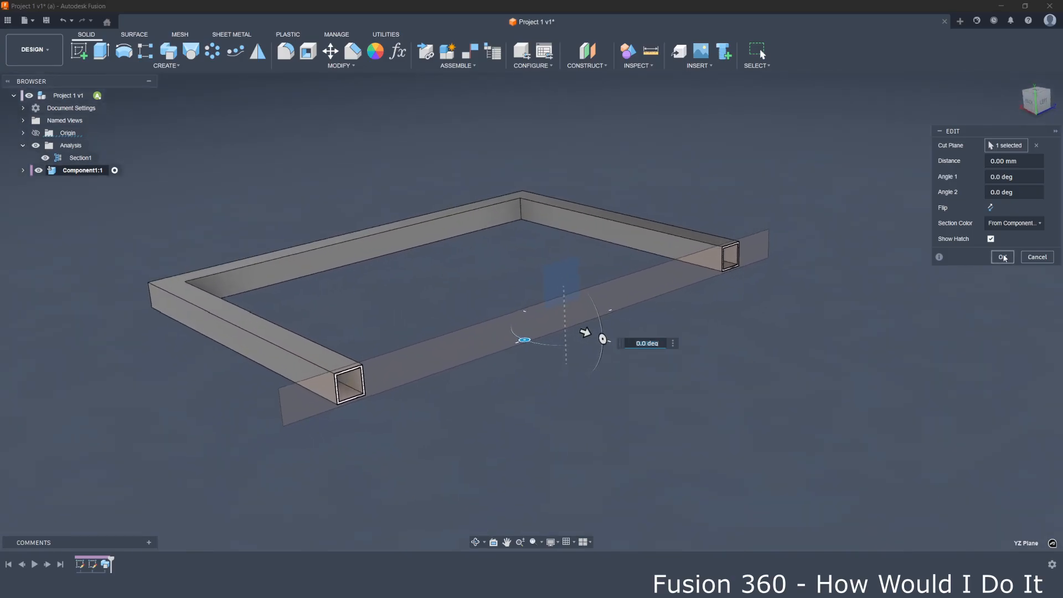
click(1003, 257)
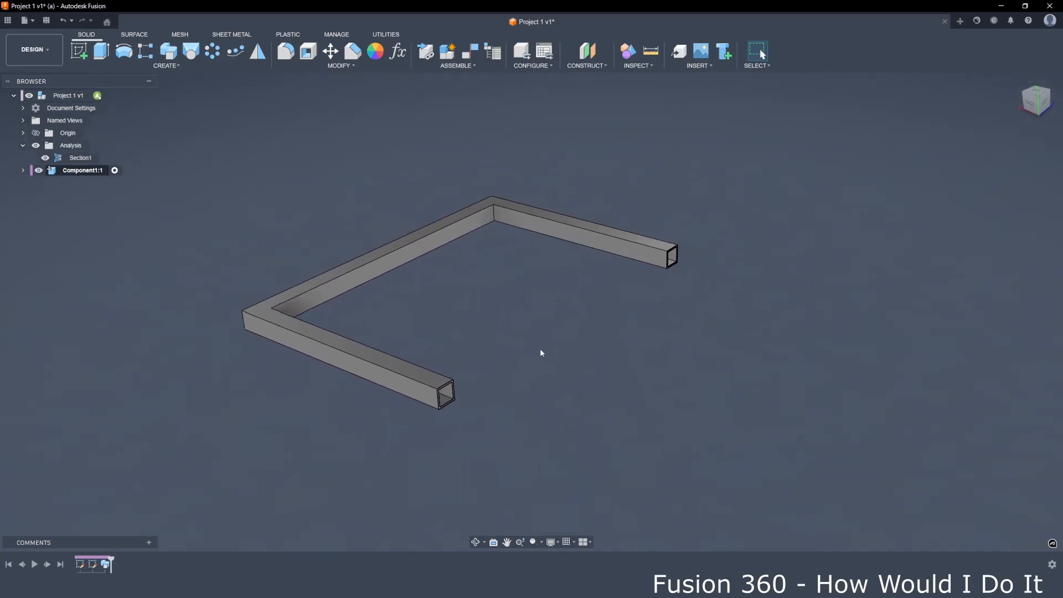
click(35, 145)
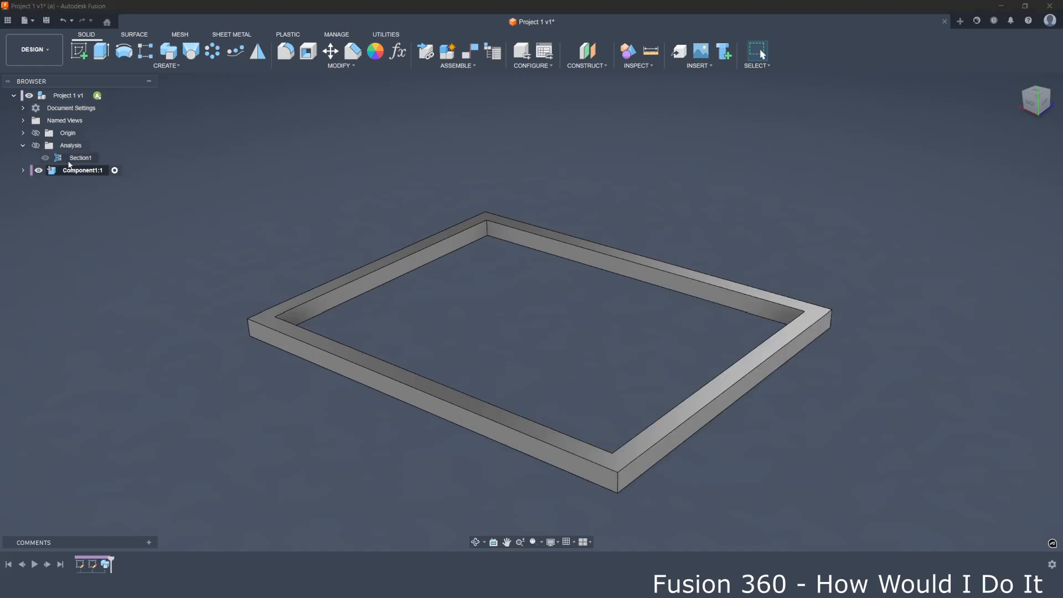
click(36, 145)
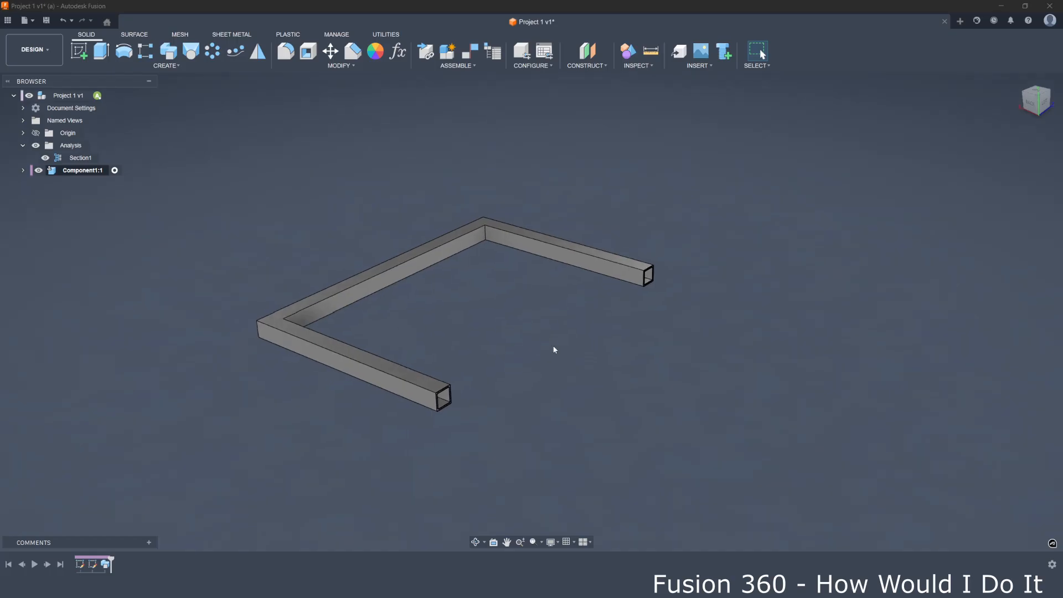
Hide the section analysis and start a sketch on the outer face of the frame's long back side.
click(35, 146)
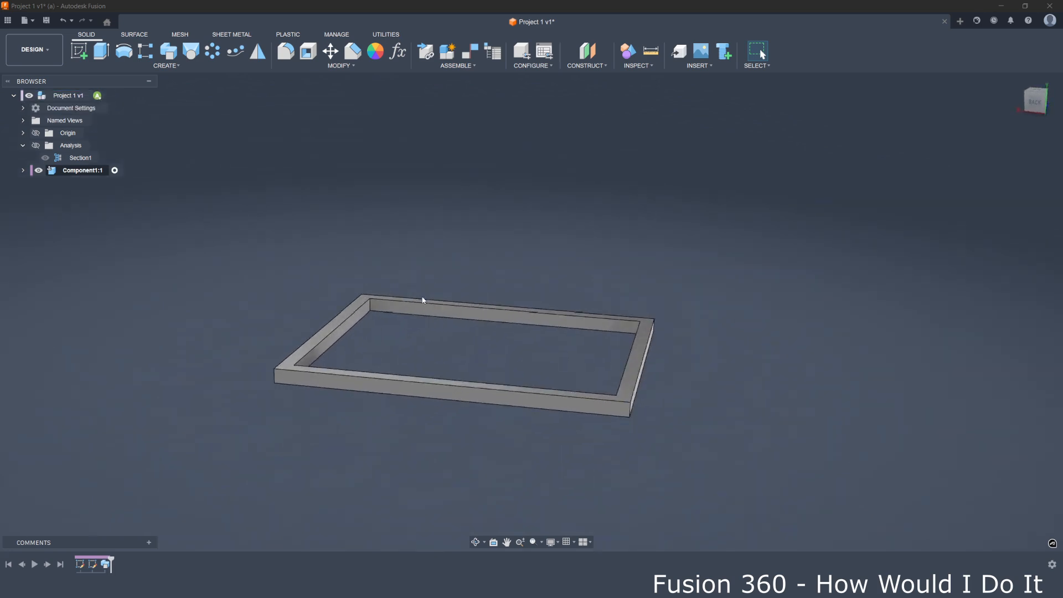
click(439, 396)
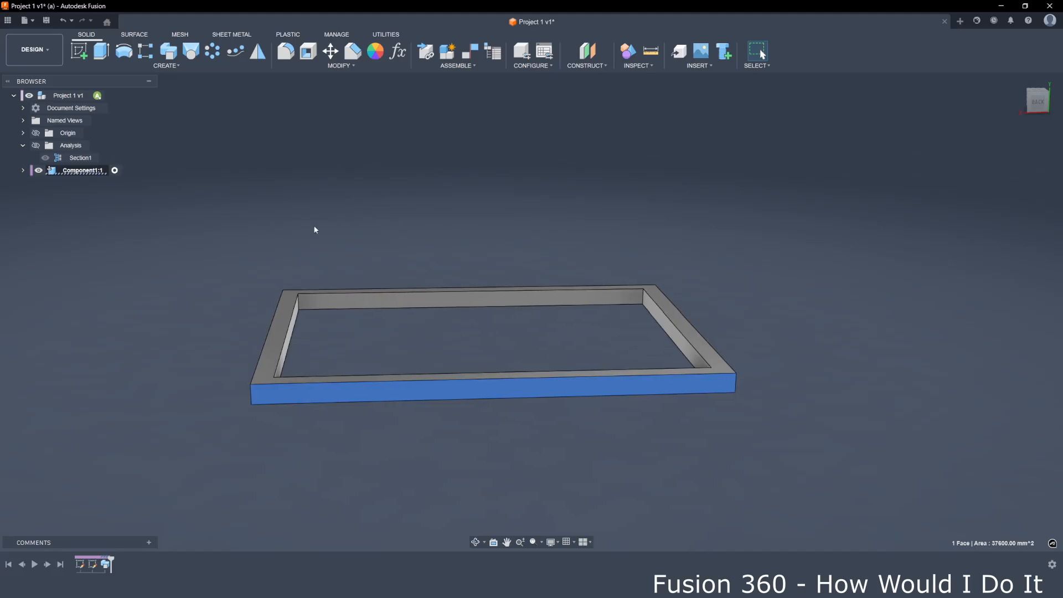
click(79, 51)
click(396, 389)
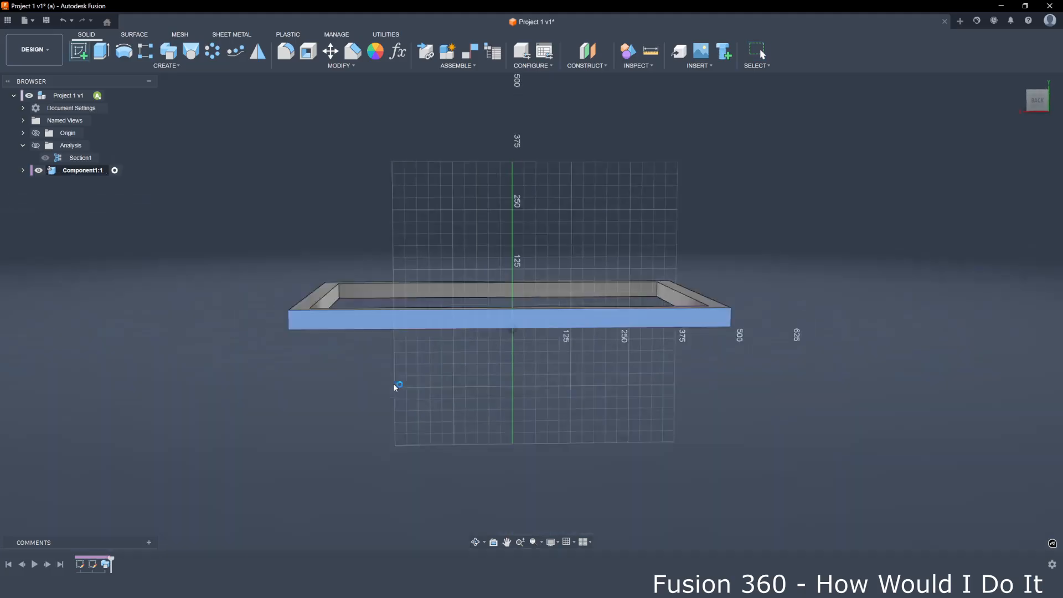
scroll(442, 294, up, 3)
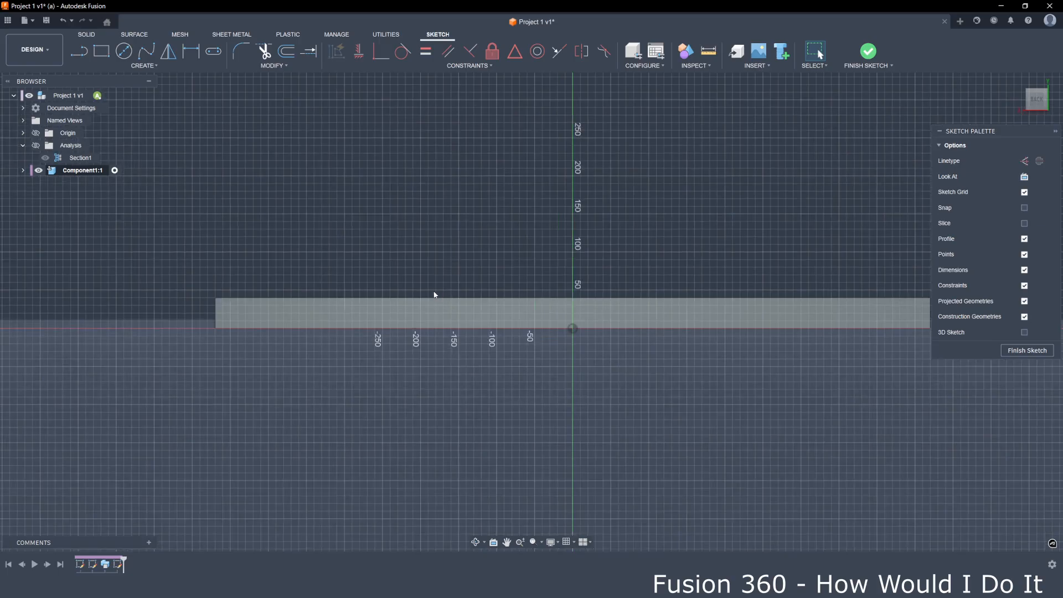
Draw a horizontal centre-to-centre slot near the face's left end, about 107 mm between centres and about 17 mm wide.
click(215, 53)
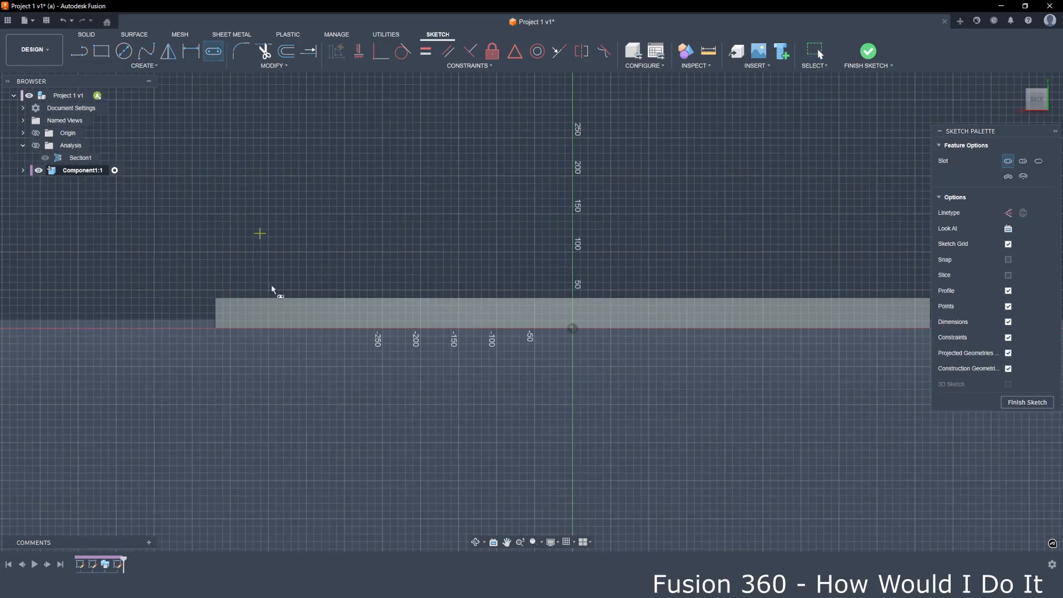
scroll(290, 333, up, 3)
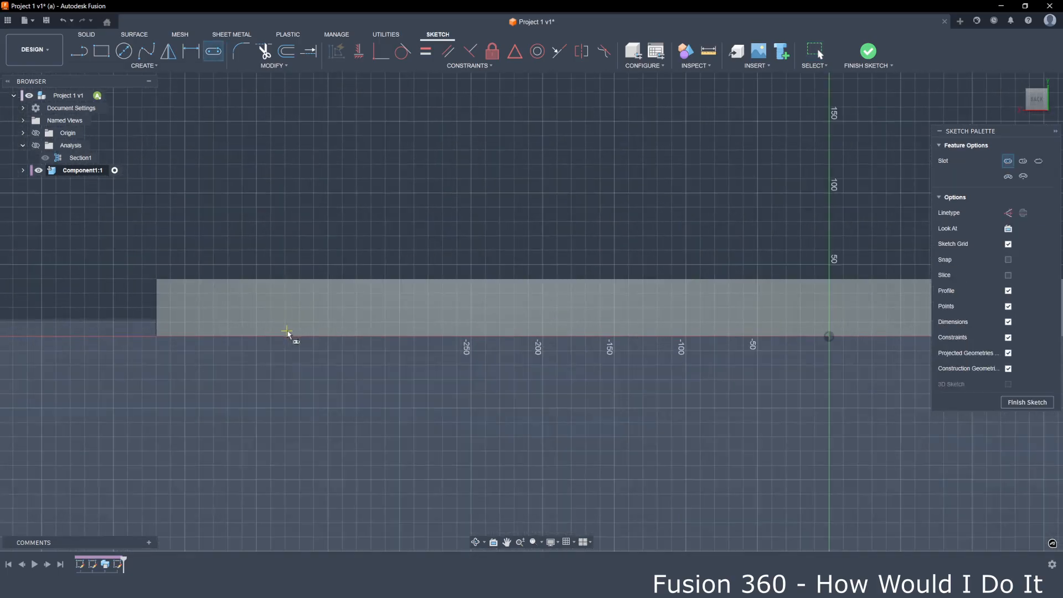
click(268, 306)
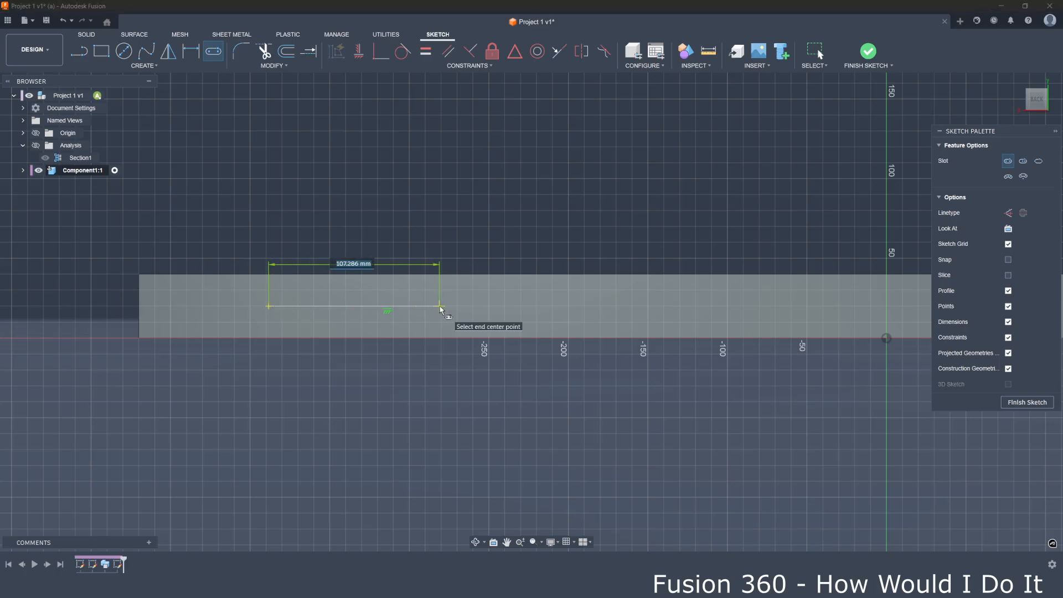
scroll(437, 314, up, 2)
click(437, 308)
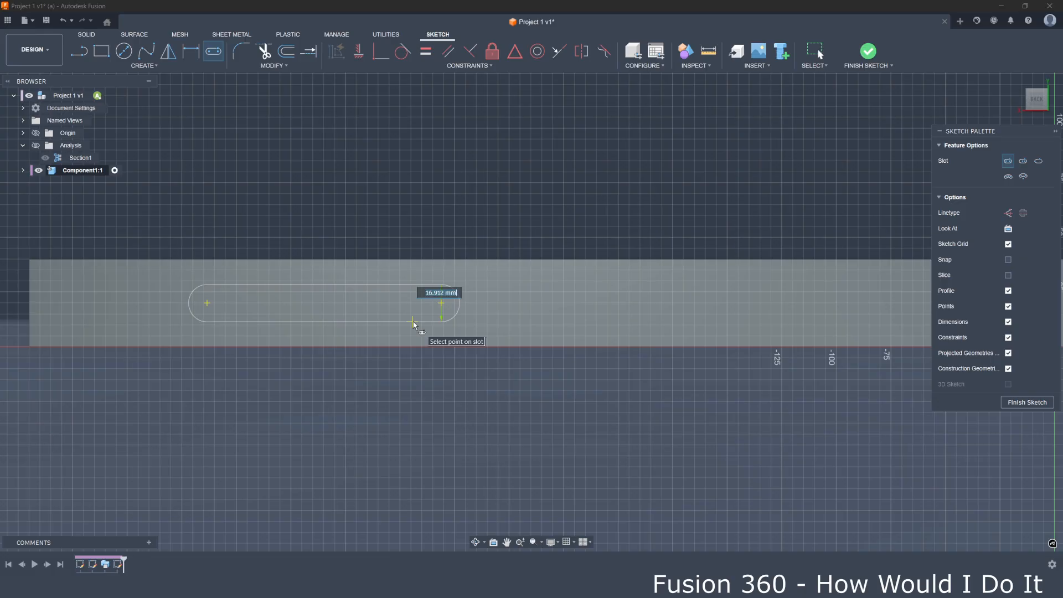
click(413, 323)
scroll(416, 330, down, 3)
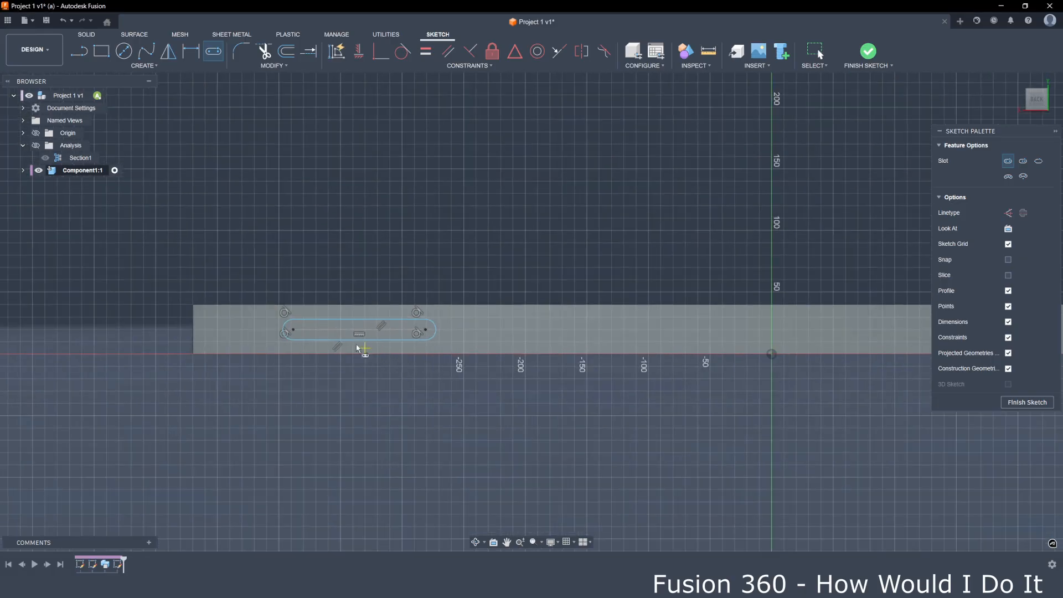
scroll(332, 346, down, 2)
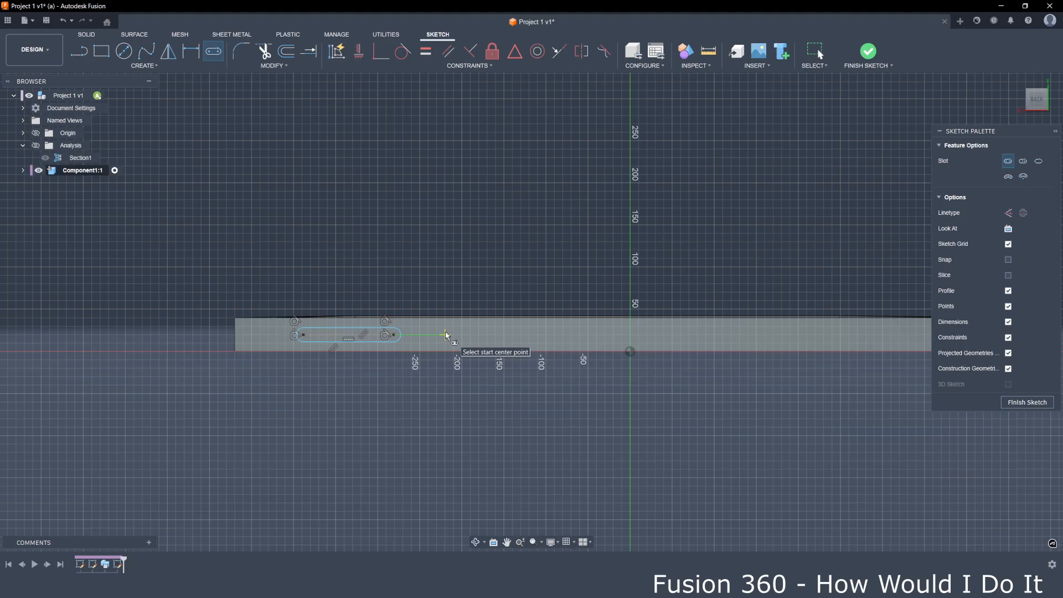
View the slot sketch squarely from the back and set the camera to Orthographic.
scroll(310, 336, up, 3)
mouse_move(590, 241)
shift+middle_down()
mouse_move(515, 249)
mouse_move(624, 277)
mouse_move(677, 378)
shift+middle_up()
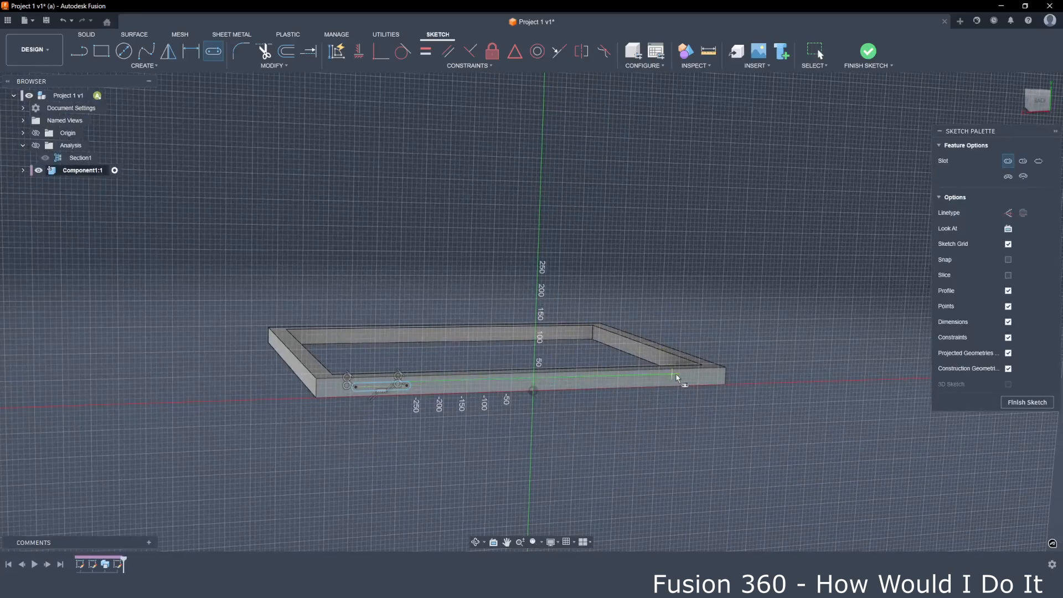
scroll(573, 354, up, 5)
mouse_move(541, 335)
shift+middle_down()
mouse_move(695, 176)
mouse_move(860, 90)
shift+middle_up()
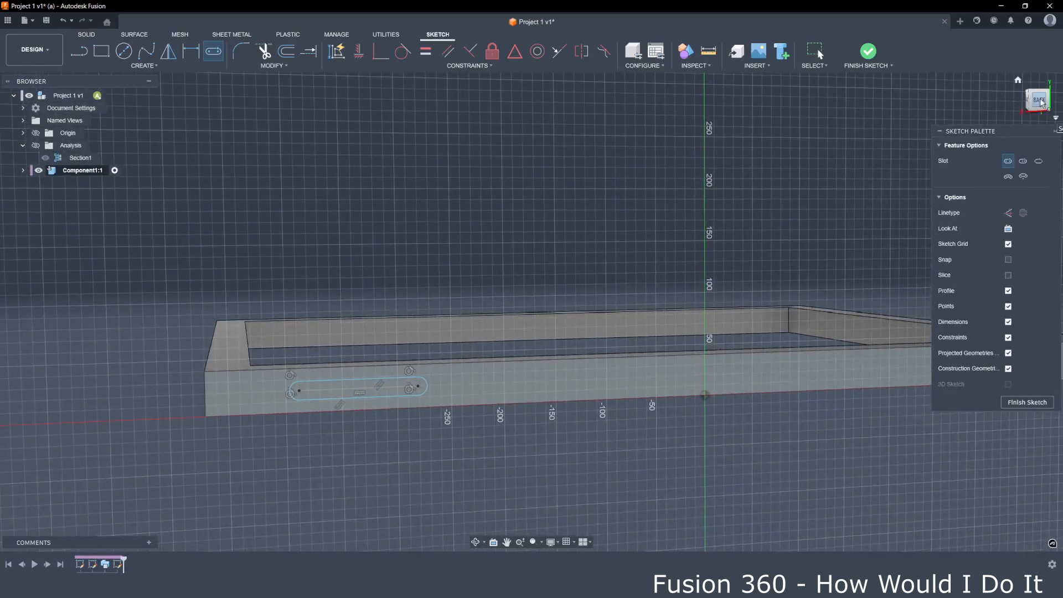
click(1040, 101)
click(551, 542)
mouse_move(609, 511)
click(692, 506)
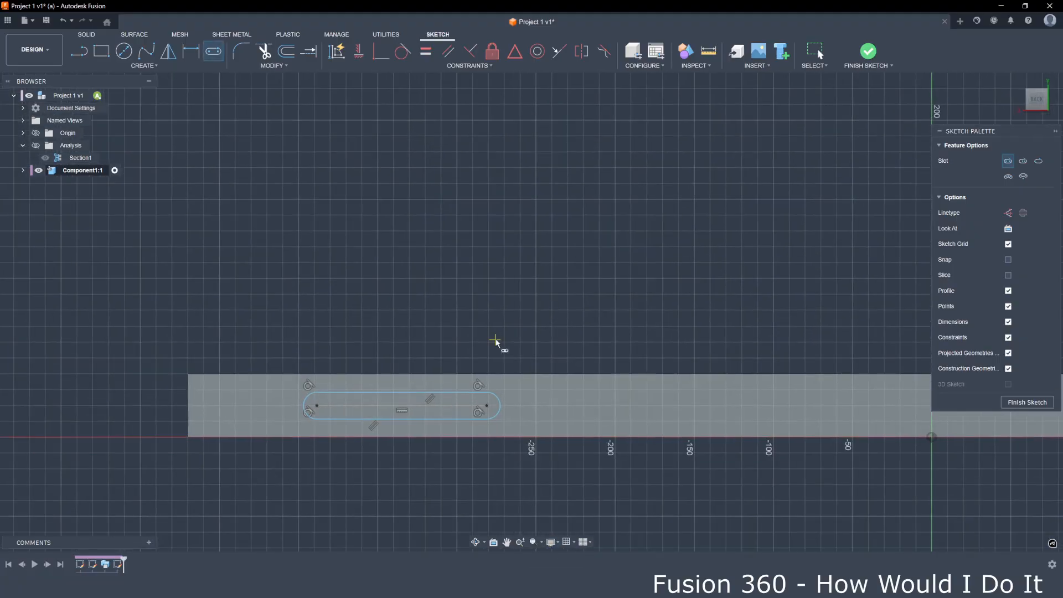
click(558, 542)
mouse_move(602, 510)
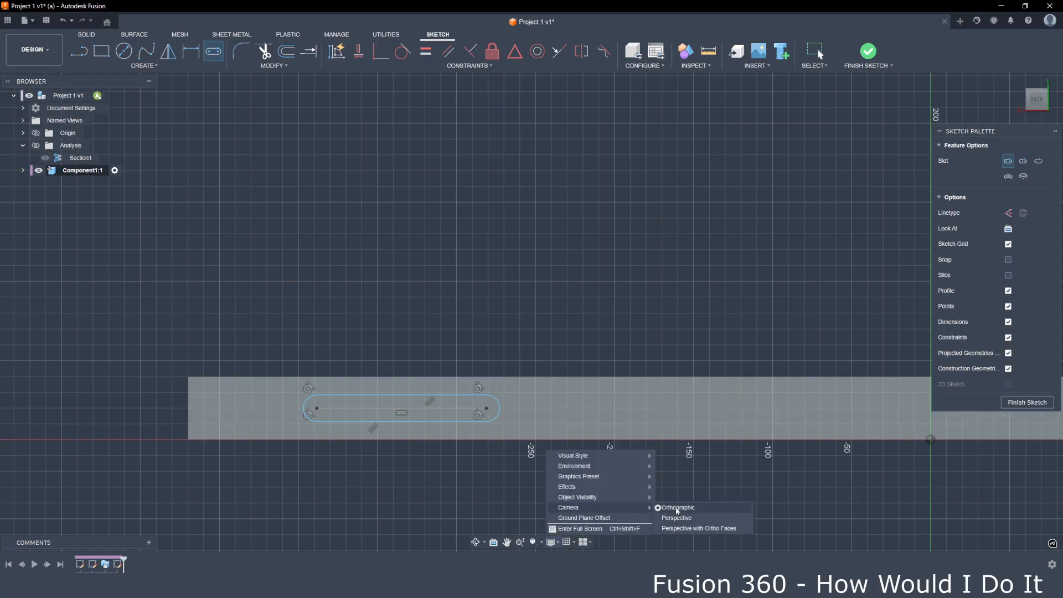
middle_drag(488, 343, 481, 298)
scroll(360, 323, up, 1)
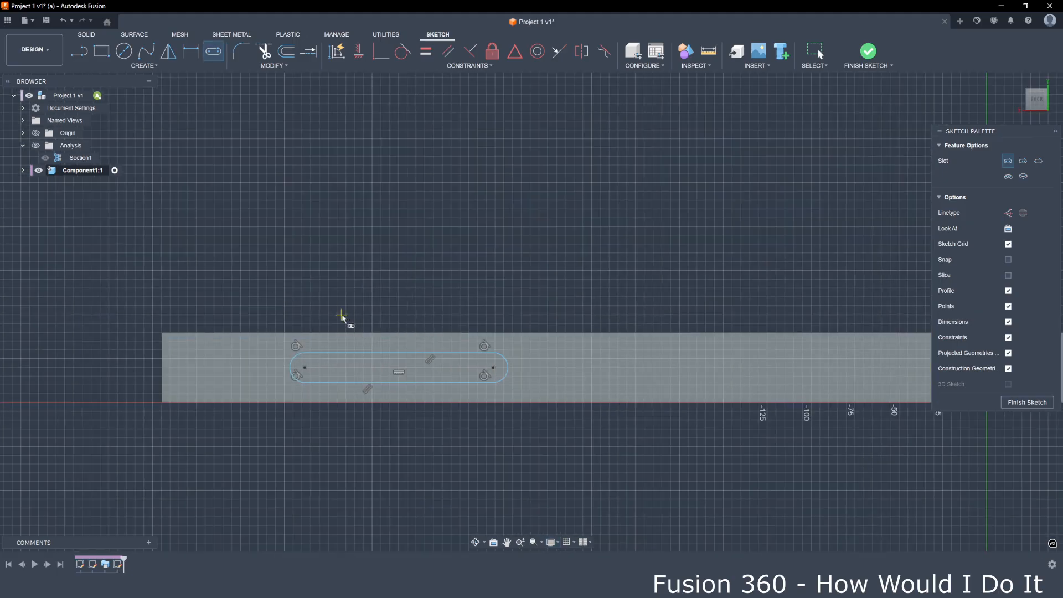
middle_drag(344, 316, 356, 331)
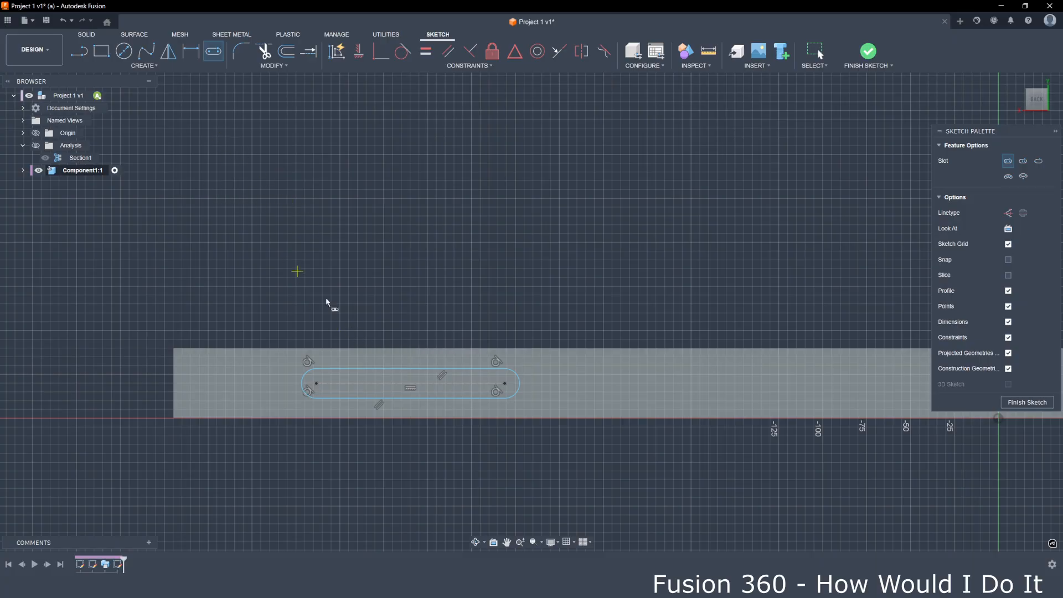
Dimension the slot's centre-to-centre length, keeping it as drawn.
click(191, 52)
click(359, 383)
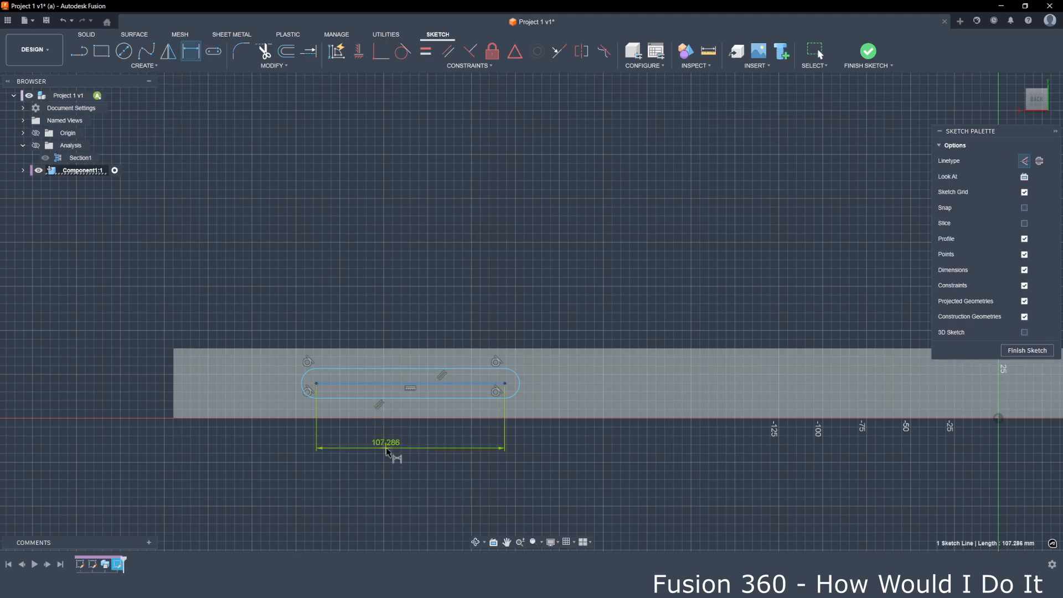
click(387, 449)
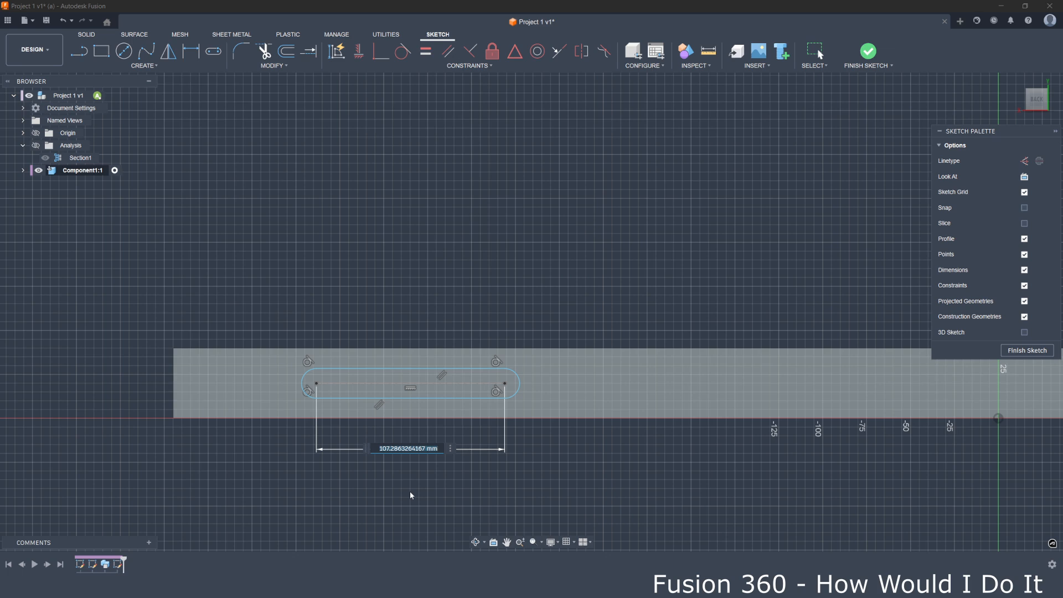
key(Return)
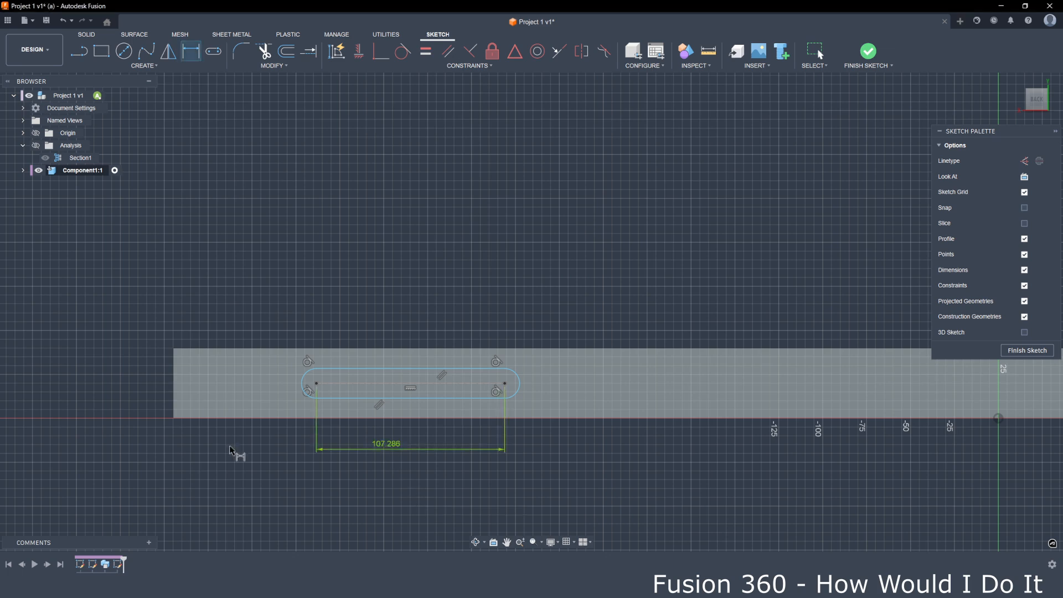
Constrain the slot's left centre point horizontally to the midpoint of the face's left end edge.
middle_drag(229, 445, 406, 473)
scroll(411, 467, up, 2)
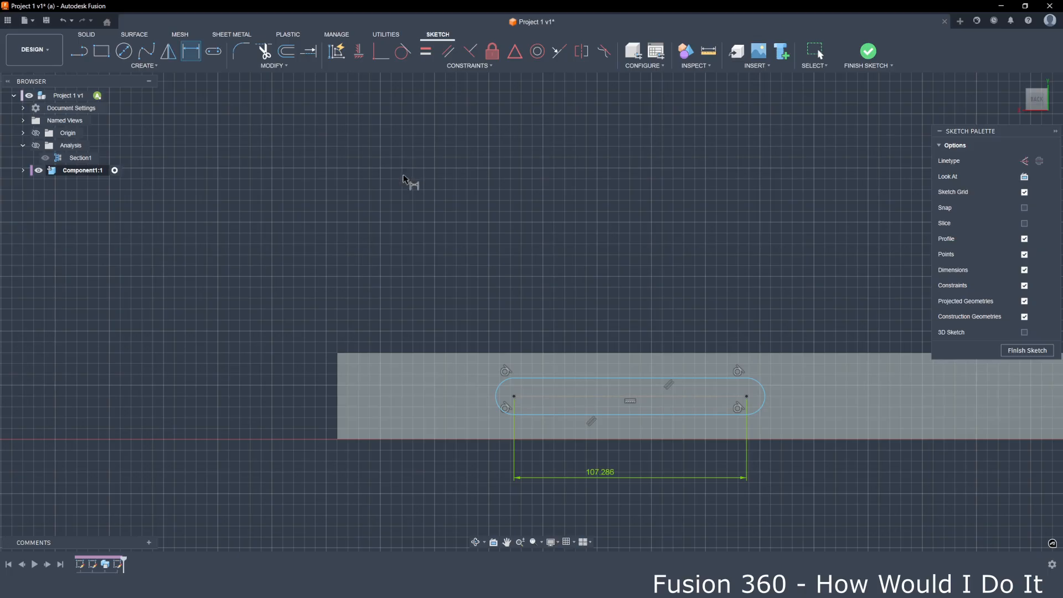
click(361, 52)
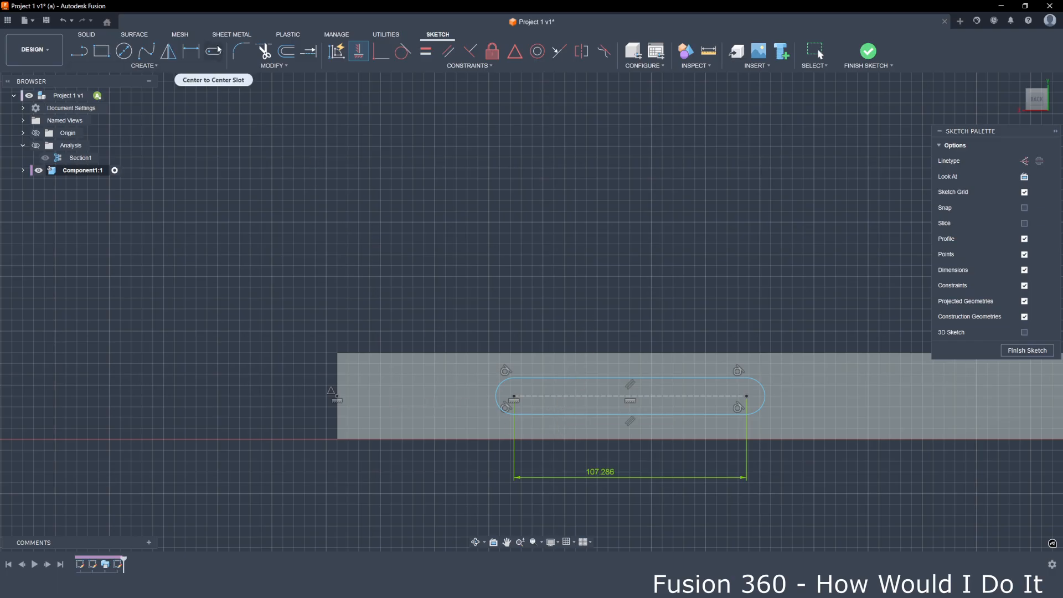
Dimension the slot's end radius at 11 mm and set its centre-to-centre length to 100 mm.
click(190, 51)
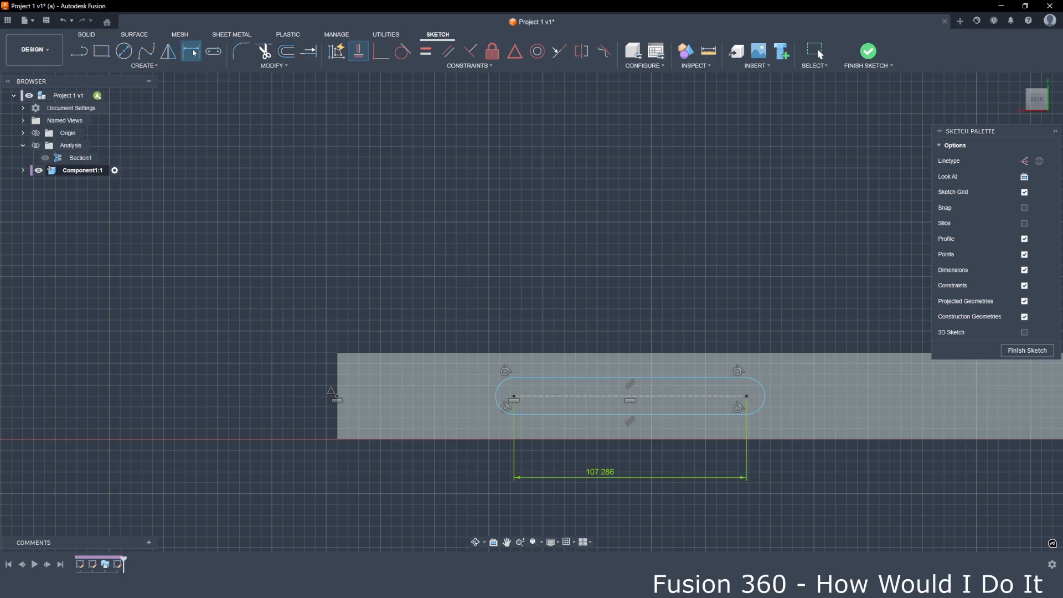
click(498, 382)
click(424, 306)
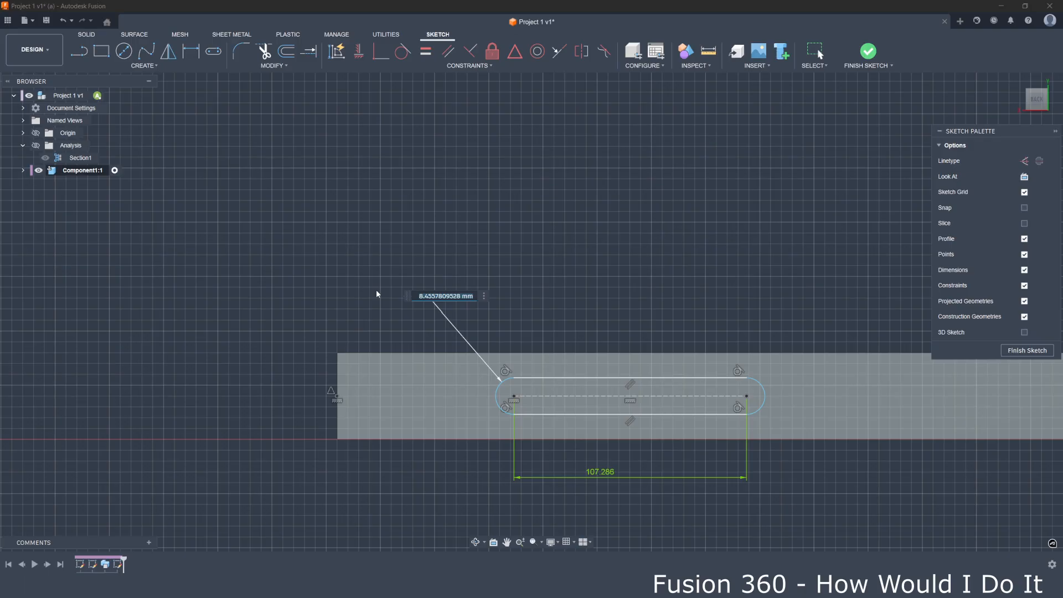
text(11)
key(Return)
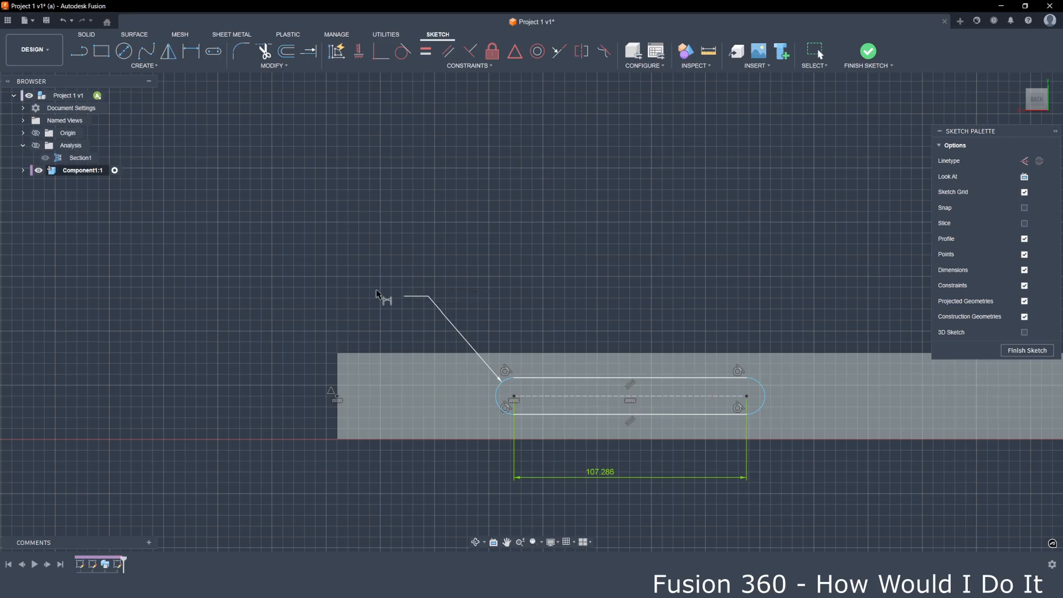
double_click(604, 472)
text(100)
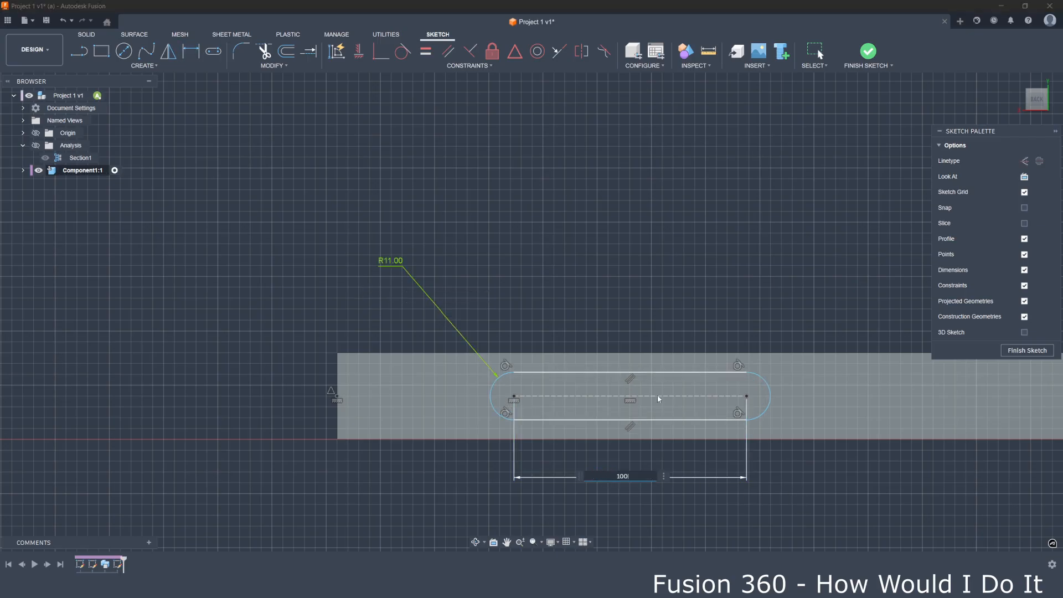
key(Return)
Dimension the slot's midpoint at 130 mm from the face's left end edge and finish the sketch.
scroll(429, 436, down, 2)
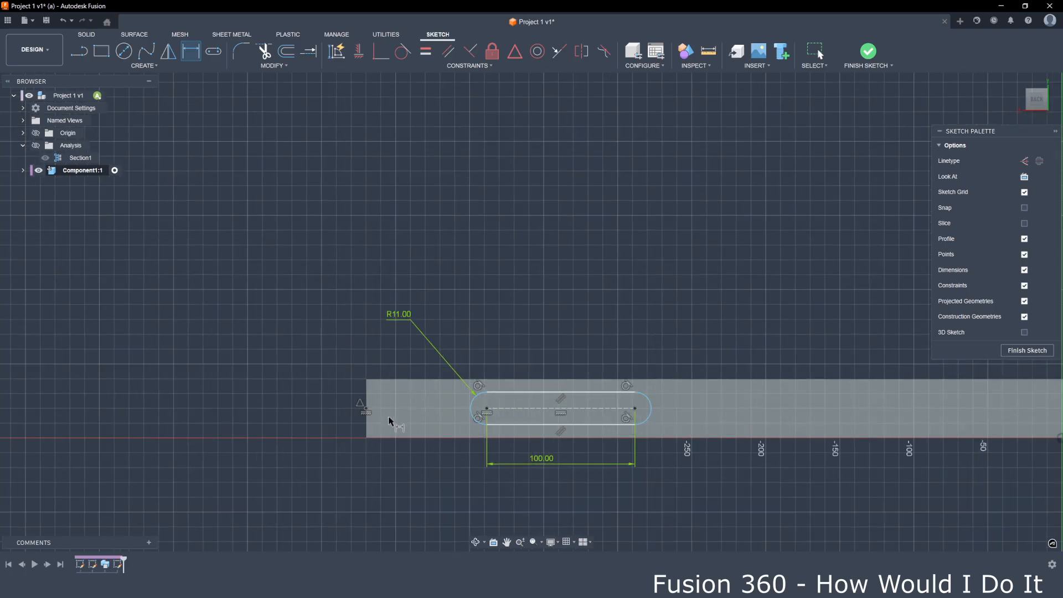
click(367, 425)
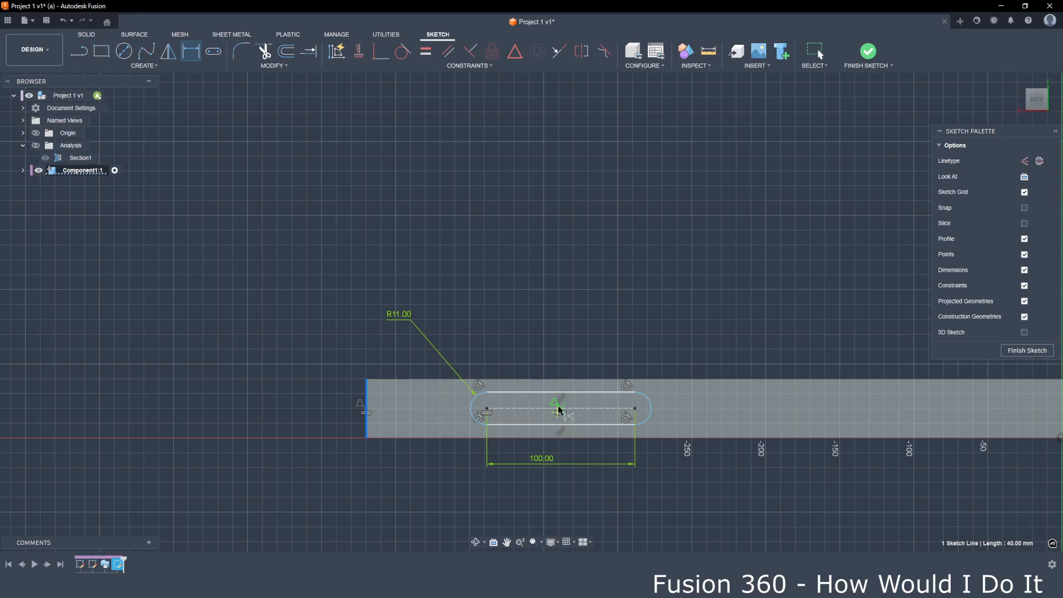
click(561, 409)
click(523, 501)
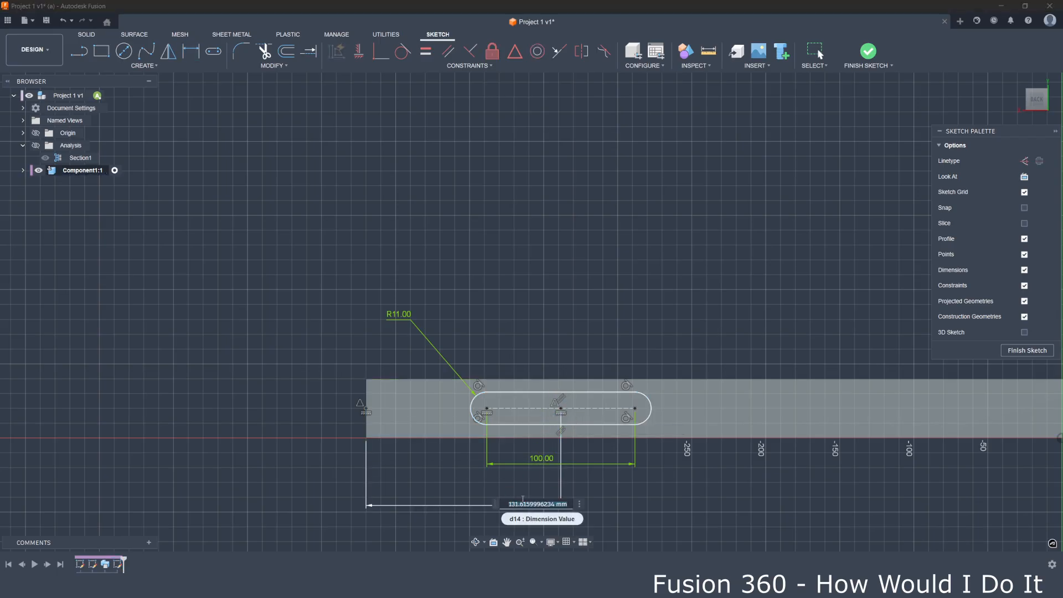
text(130)
key(Return)
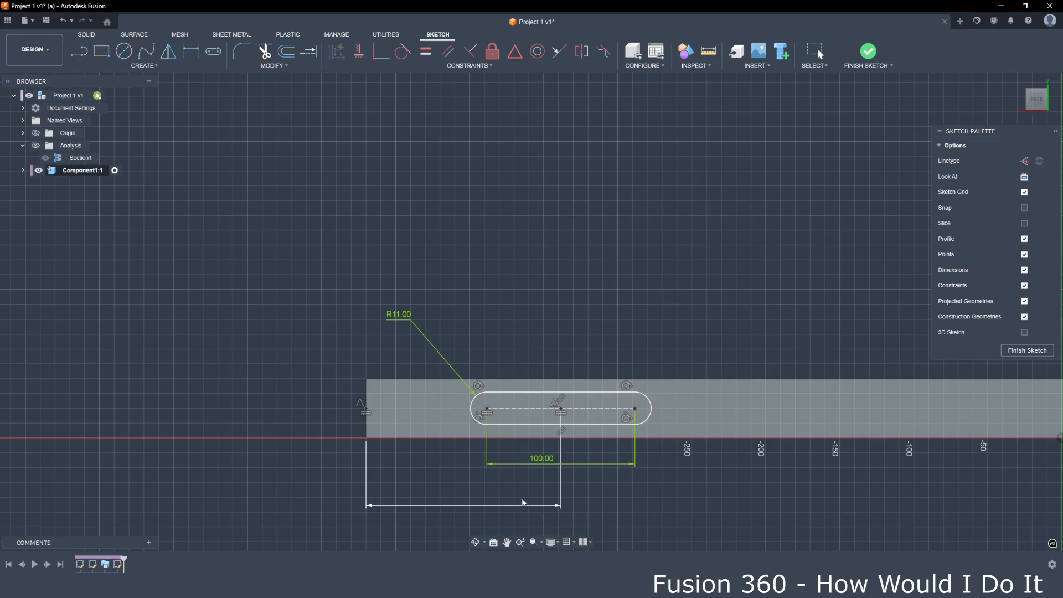
scroll(538, 390, down, 1)
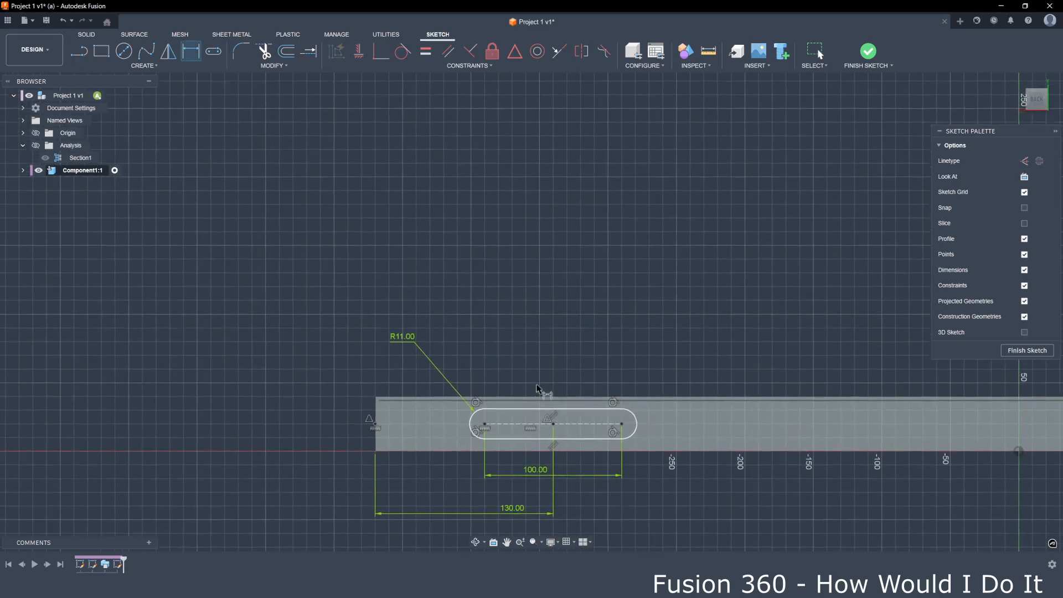
middle_drag(537, 388, 550, 270)
scroll(468, 321, up, 2)
middle_drag(576, 325, 489, 328)
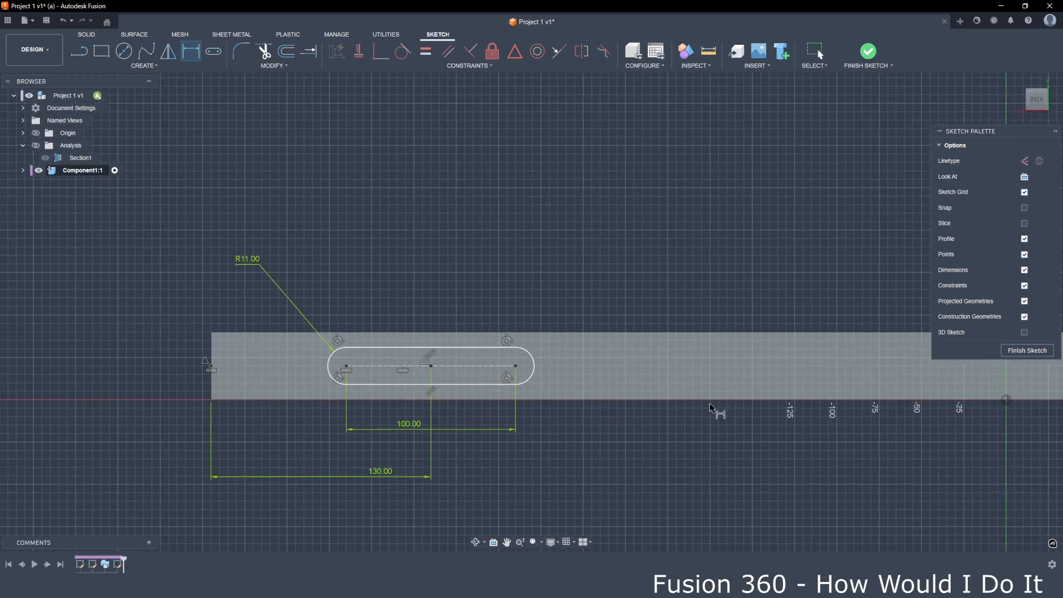
click(870, 51)
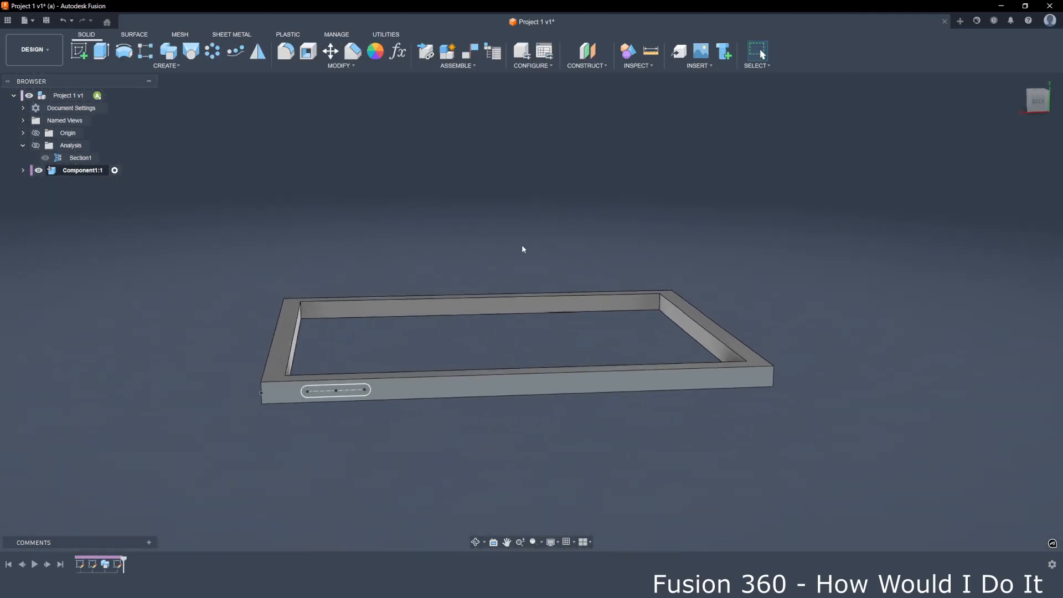
Extrude the slot profile as a cut through both long sides, up to the frame's opposite outer long face.
click(100, 51)
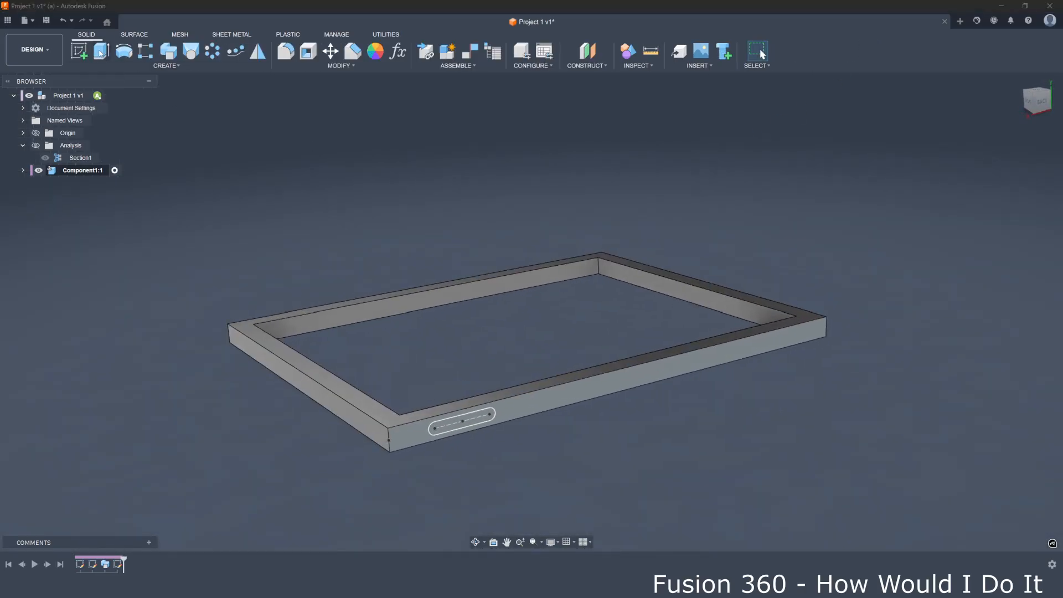
click(449, 422)
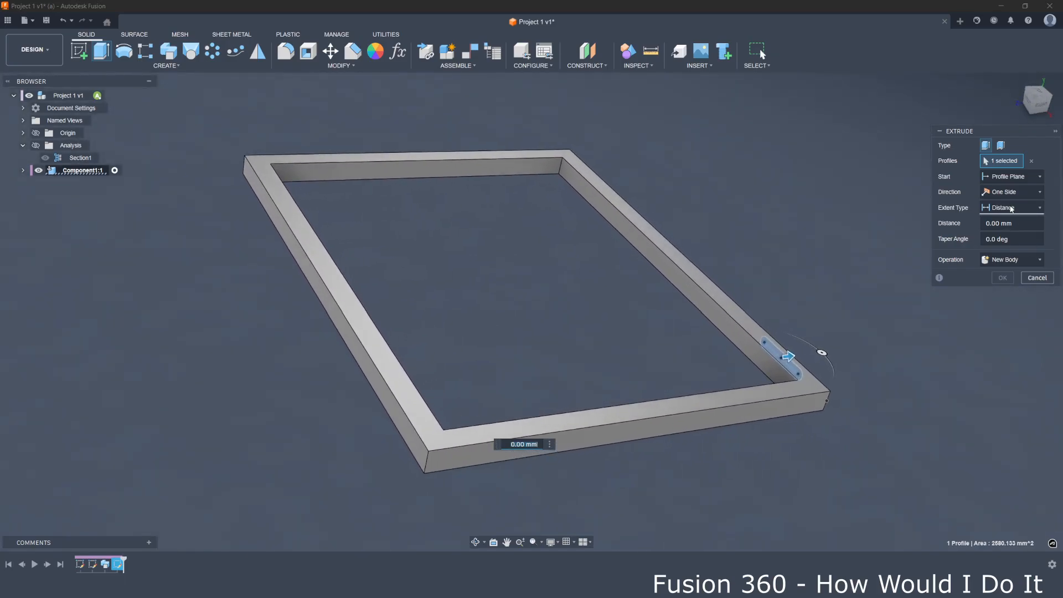
click(1001, 208)
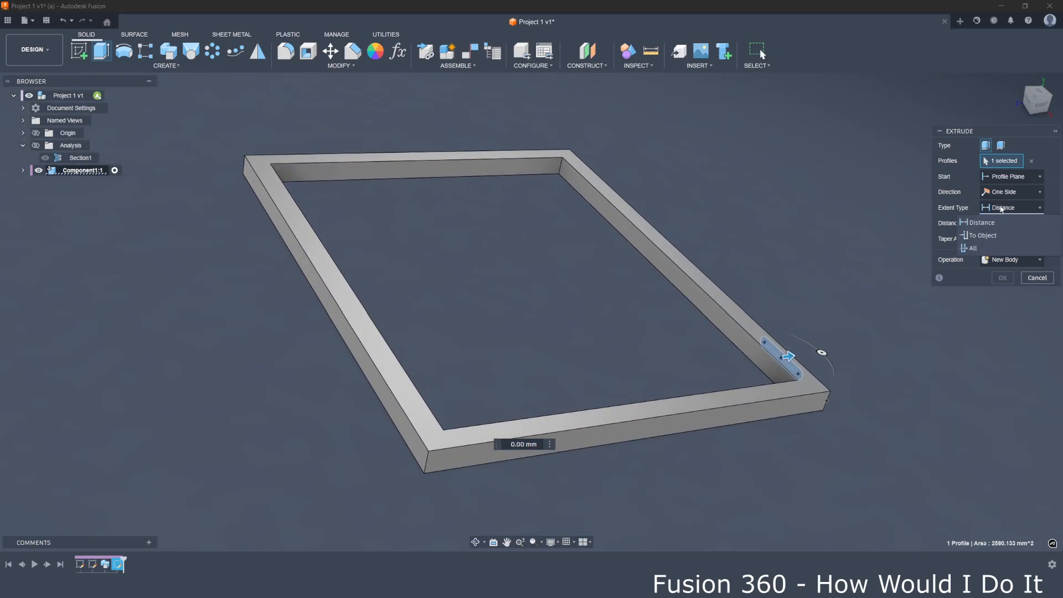
click(986, 237)
shift+middle_drag(821, 352, 534, 398)
click(560, 383)
click(1002, 340)
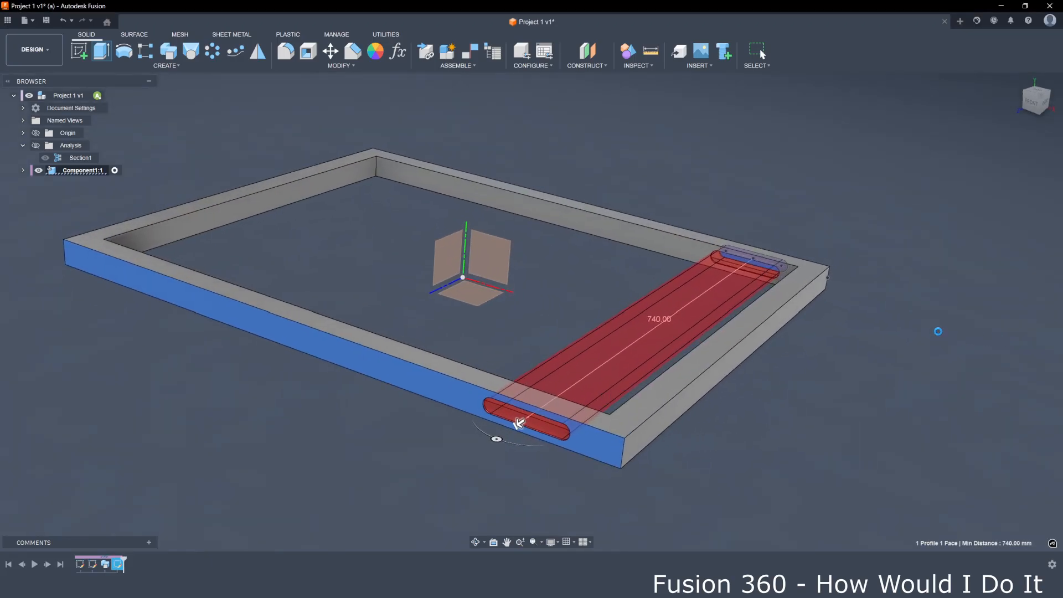
Start a new sketch on the outer long side face where the slot was sketched.
shift+middle_drag(938, 331, 619, 389)
click(598, 385)
click(83, 58)
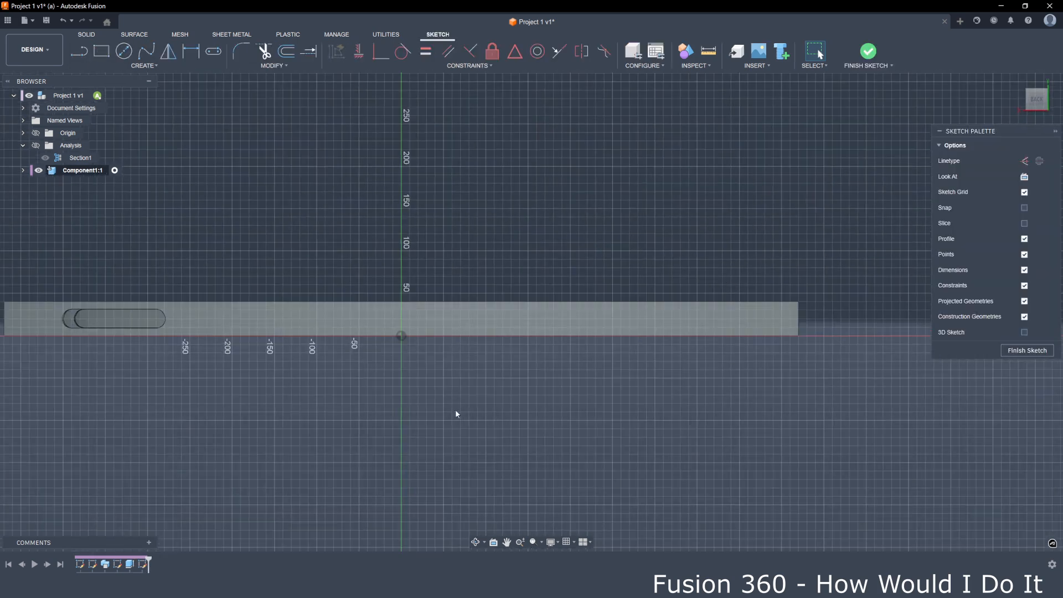
Switch the camera from perspective to orthographic projection.
middle_drag(155, 368, 269, 390)
scroll(184, 343, up, 2)
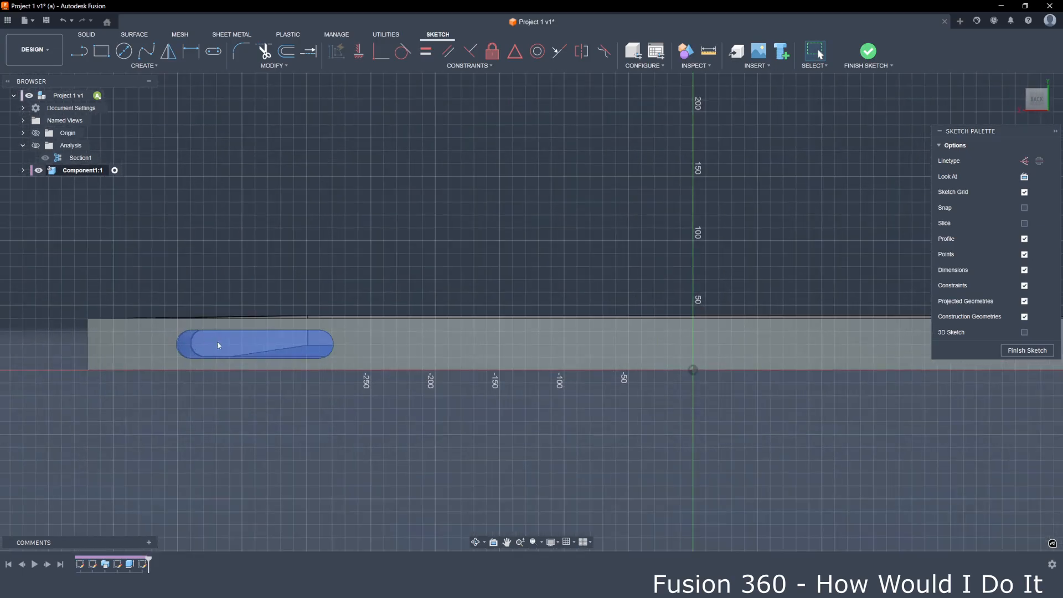
click(558, 545)
mouse_move(637, 508)
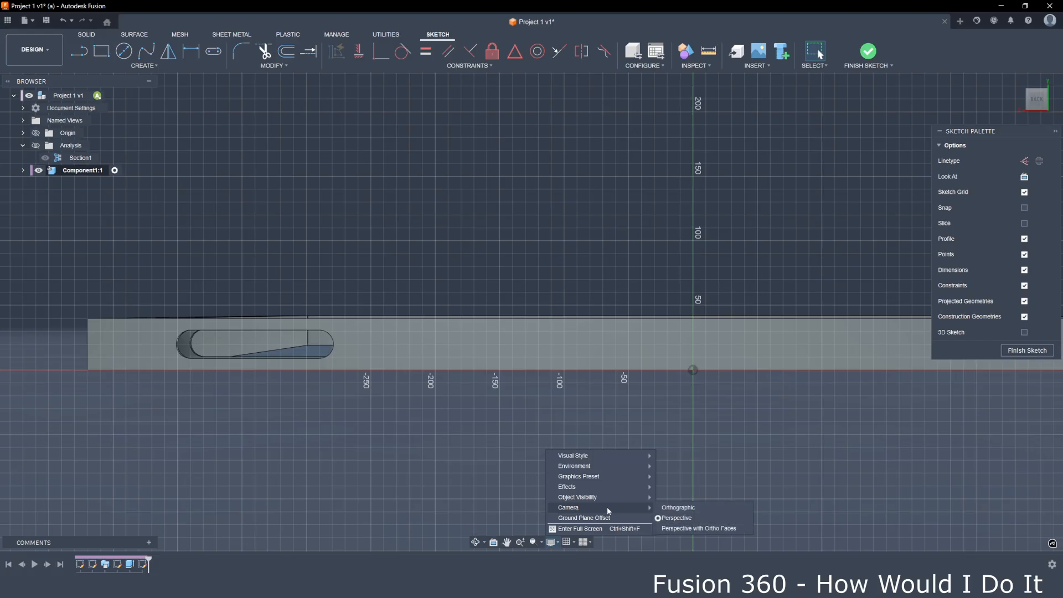
click(677, 507)
scroll(392, 444, down, 3)
middle_drag(693, 441, 507, 439)
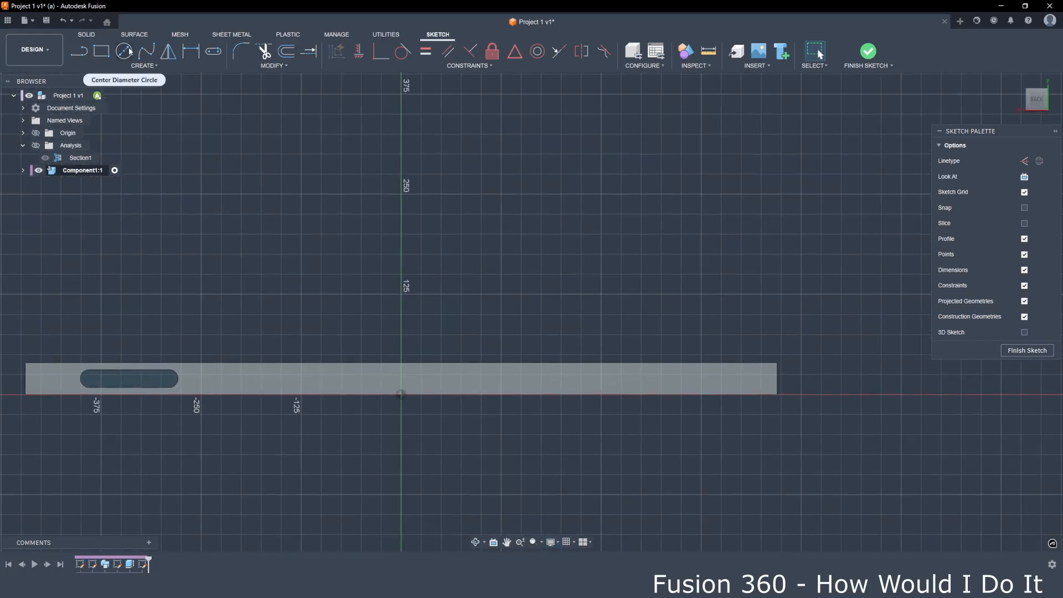
Sketch an 11 mm diameter circle on the long face, toward the end opposite the slot, and move its dimension label above the frame.
click(127, 51)
scroll(658, 382, up, 5)
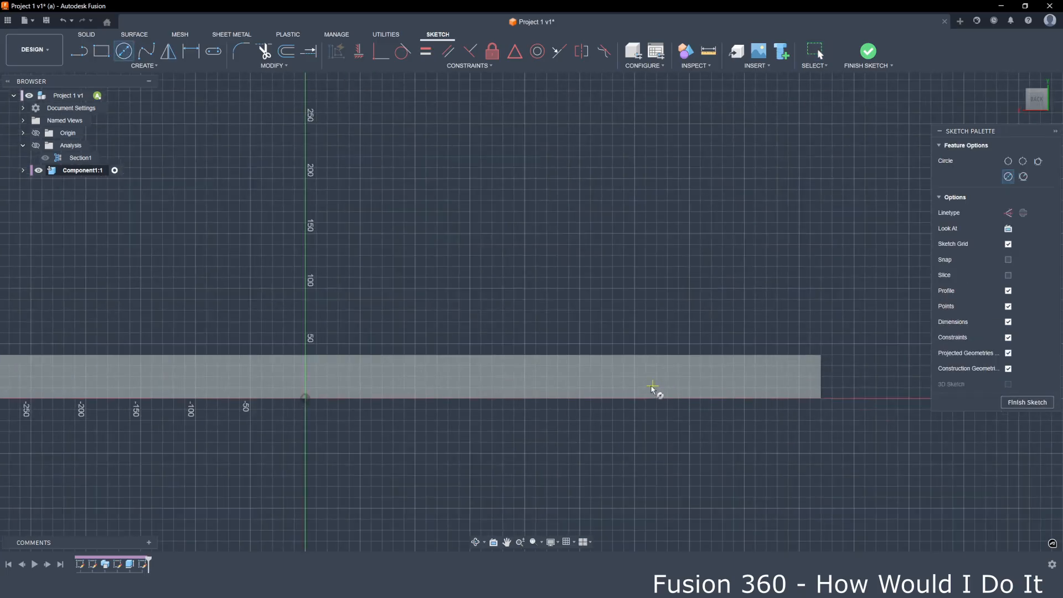
click(606, 372)
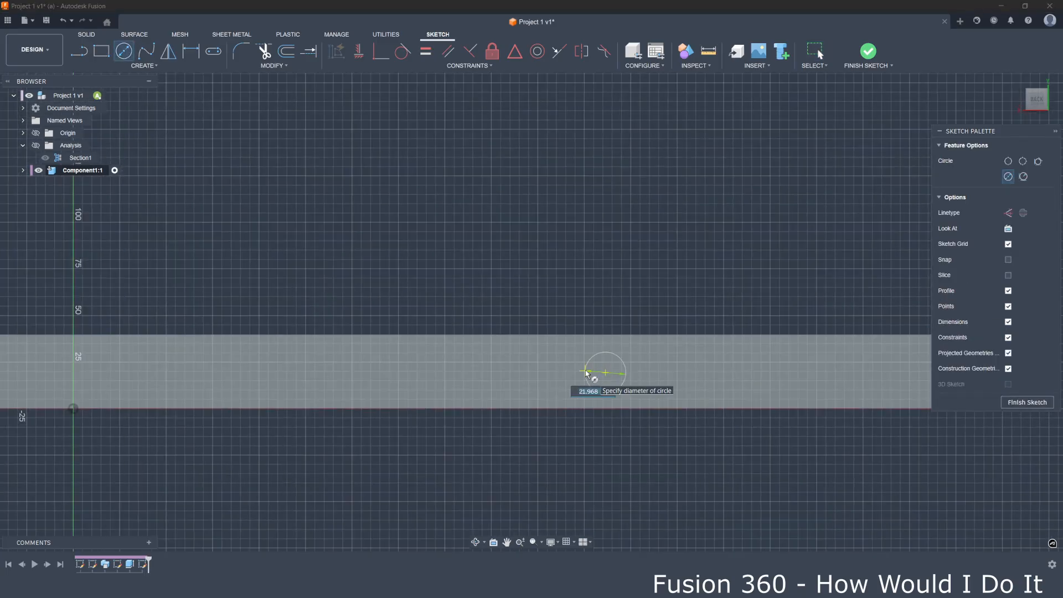
text(11)
key(Return)
key(Escape)
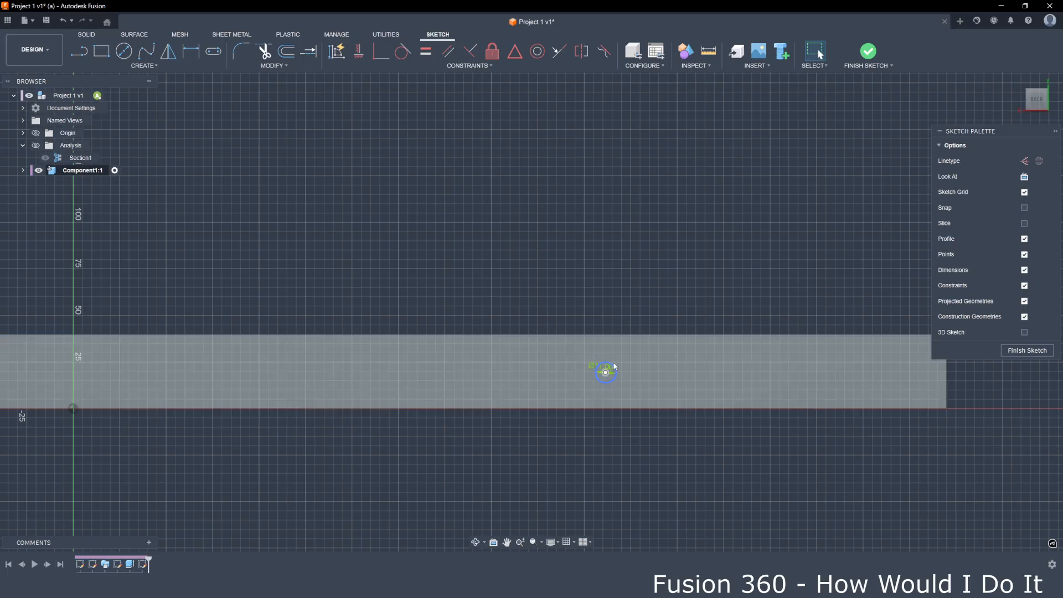
drag(594, 370, 529, 247)
scroll(534, 254, down, 2)
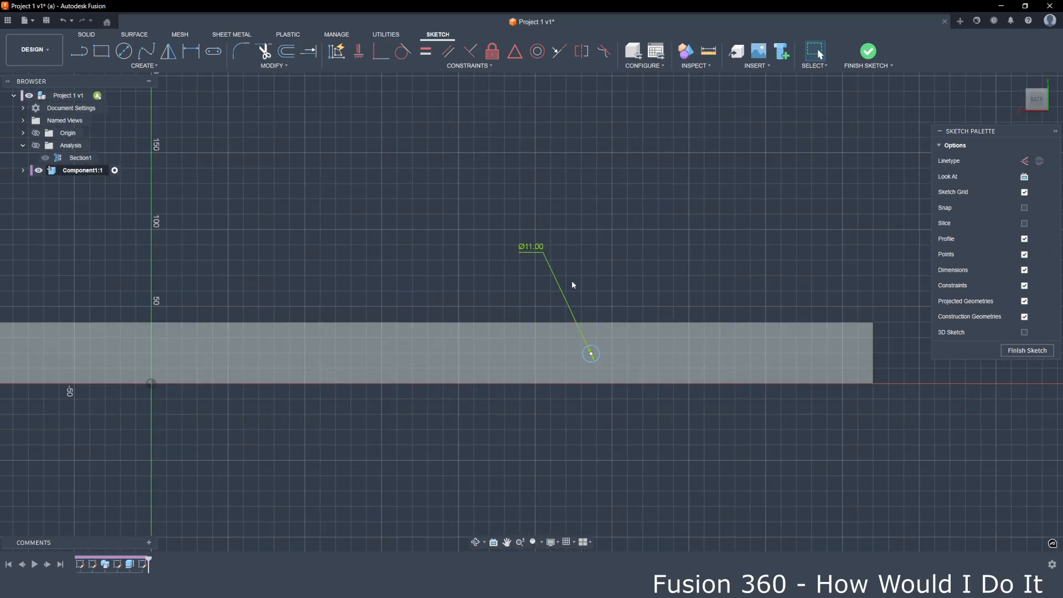
Constrain the circle's centre horizontally to the midpoint of the face's right end edge.
click(197, 49)
click(359, 61)
click(871, 352)
click(591, 354)
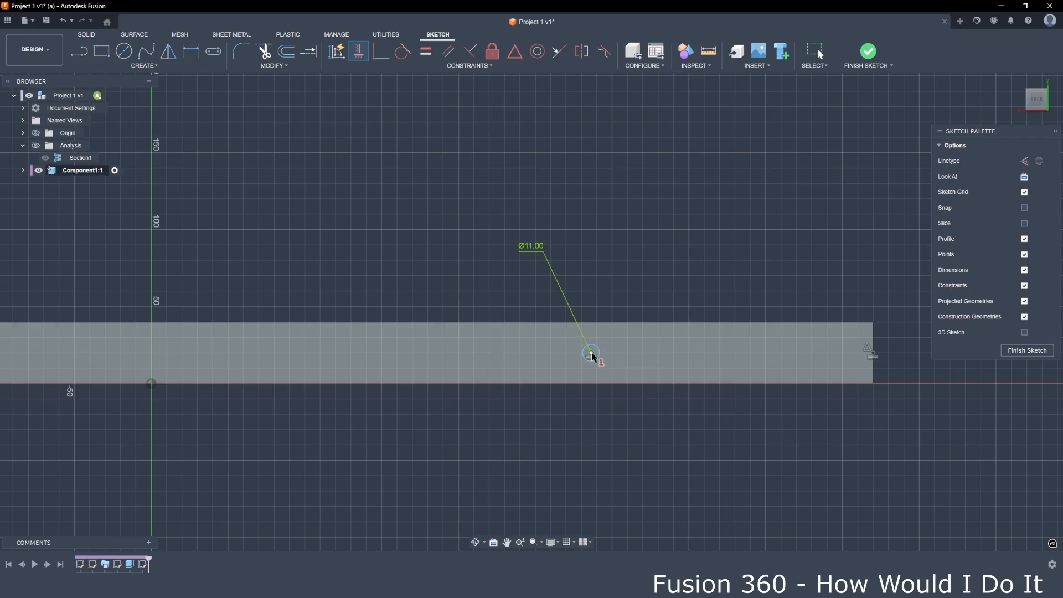
Dimension the circle's centre at 150 mm from the face's right end edge and finish the sketch.
click(190, 51)
click(874, 345)
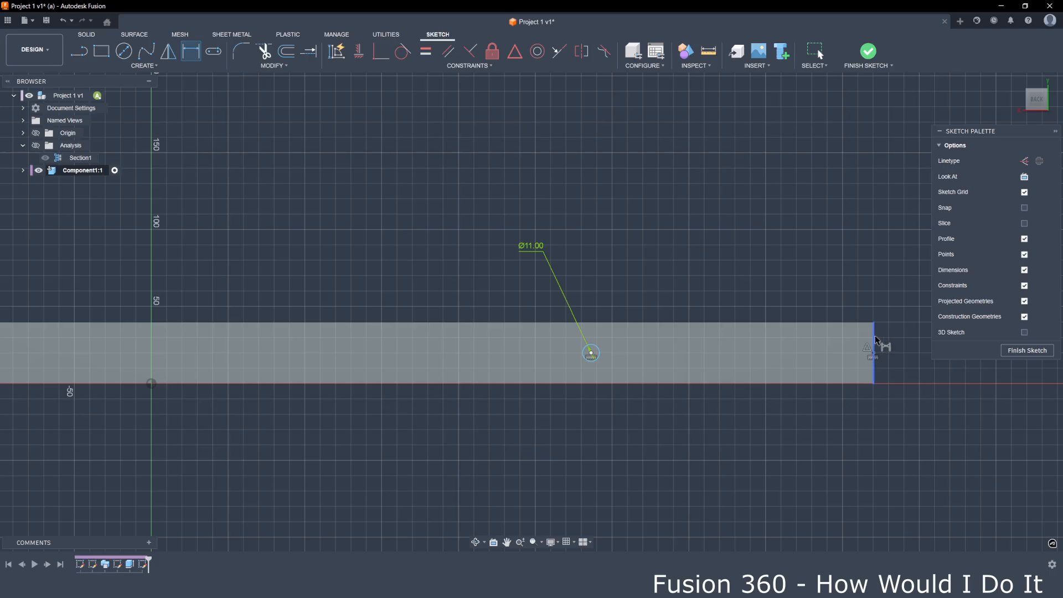
click(591, 355)
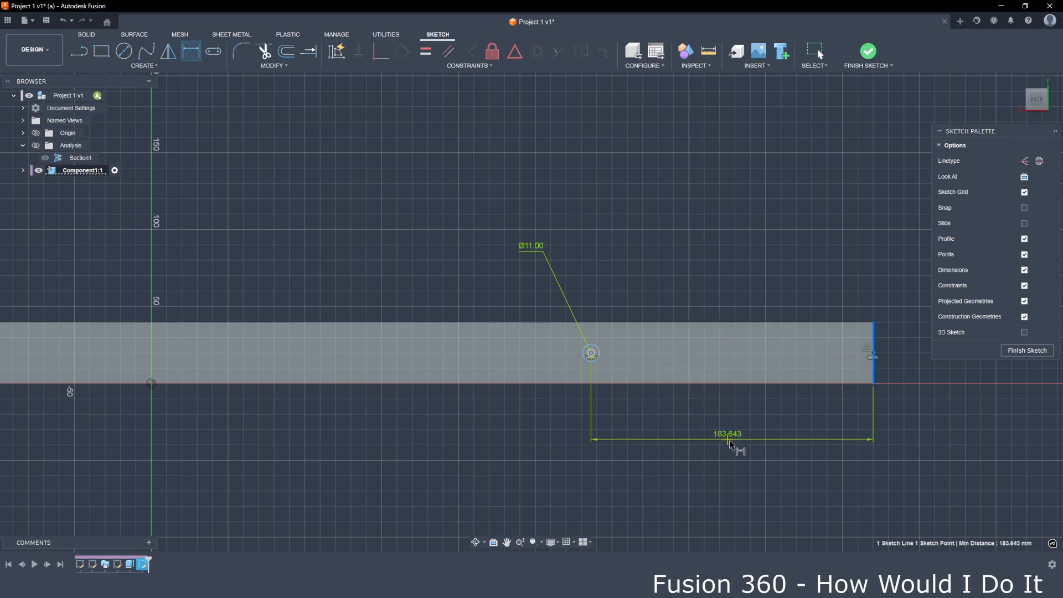
click(730, 468)
text(150)
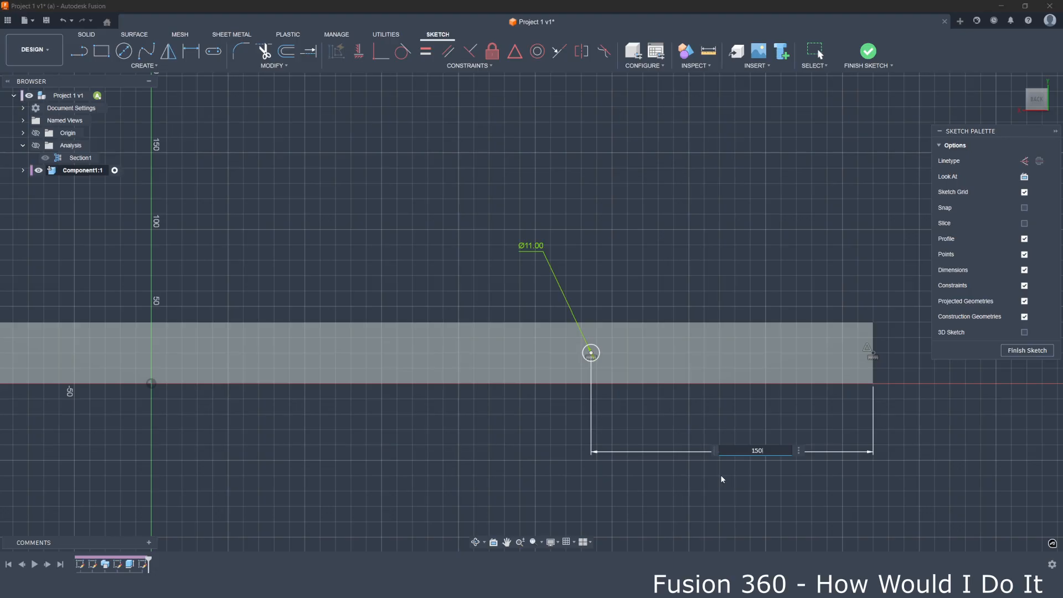
key(Return)
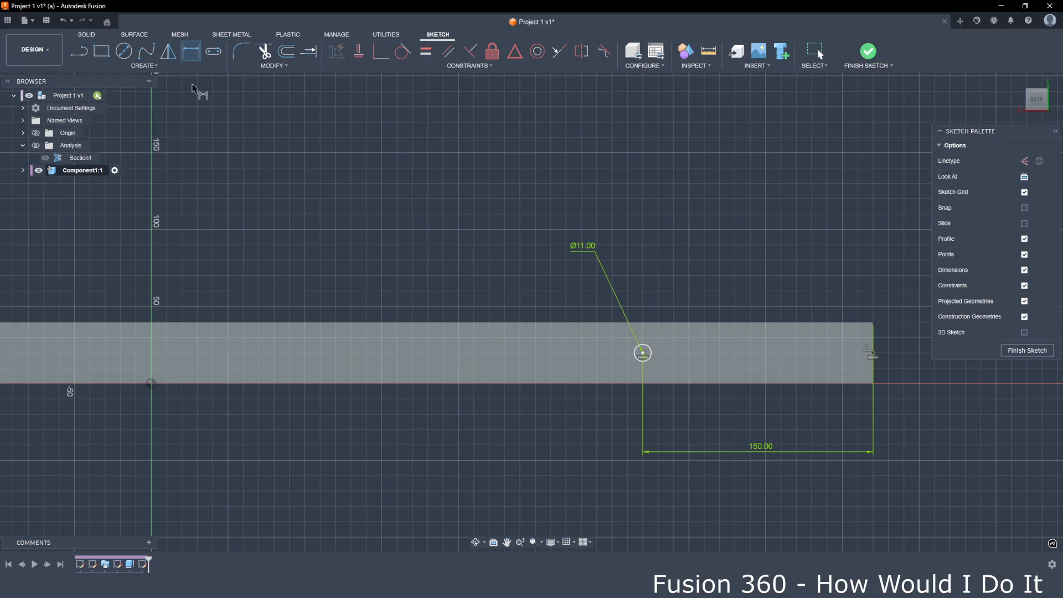
click(868, 51)
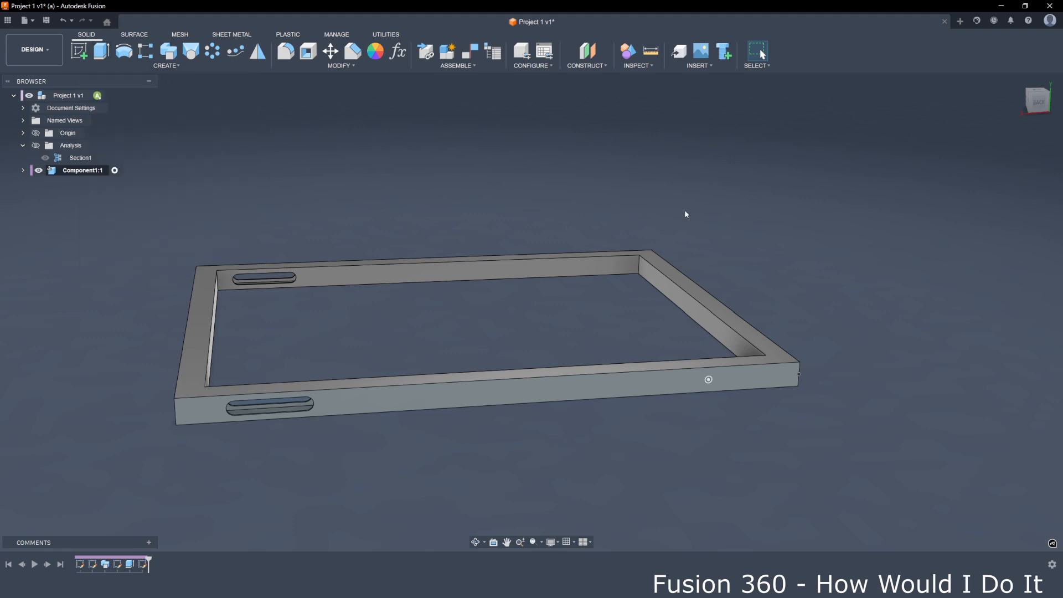
Extrude the circle as a cut through both long sides, up to the frame's opposite outer long face.
key(ctrl+z)
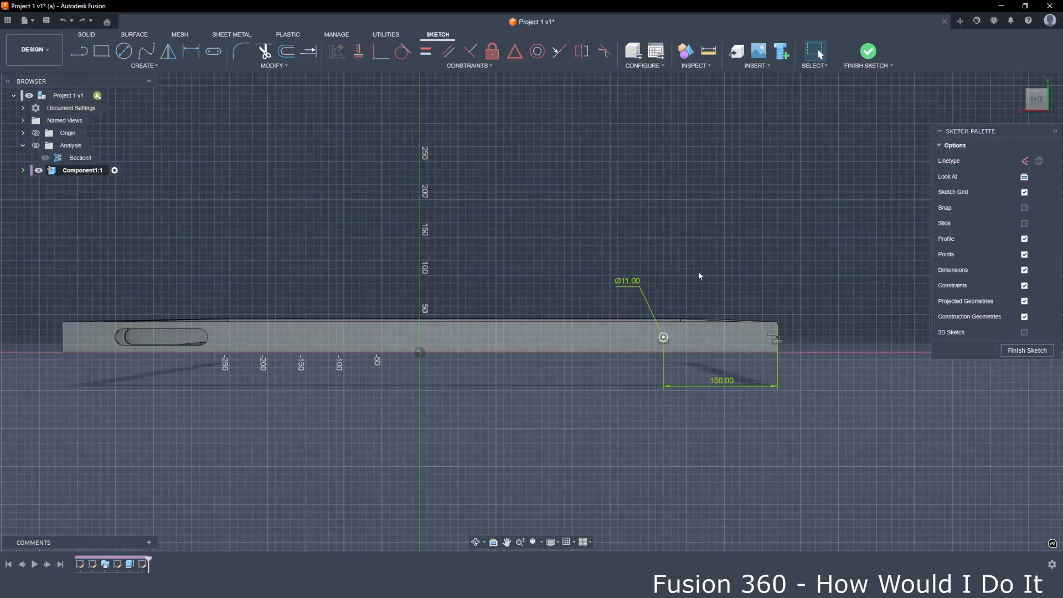
scroll(742, 303, up, 2)
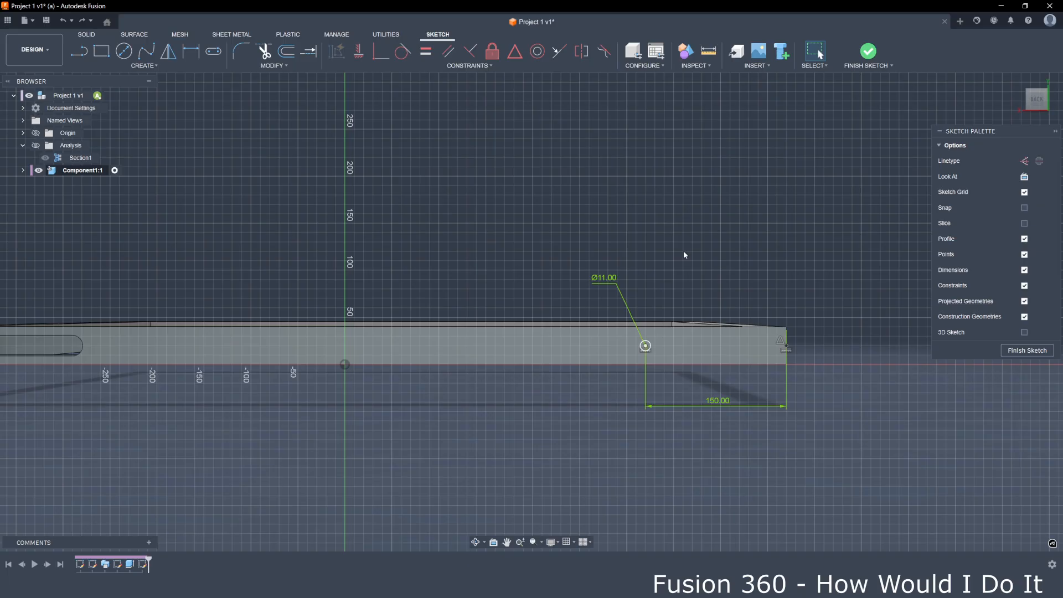
key(e)
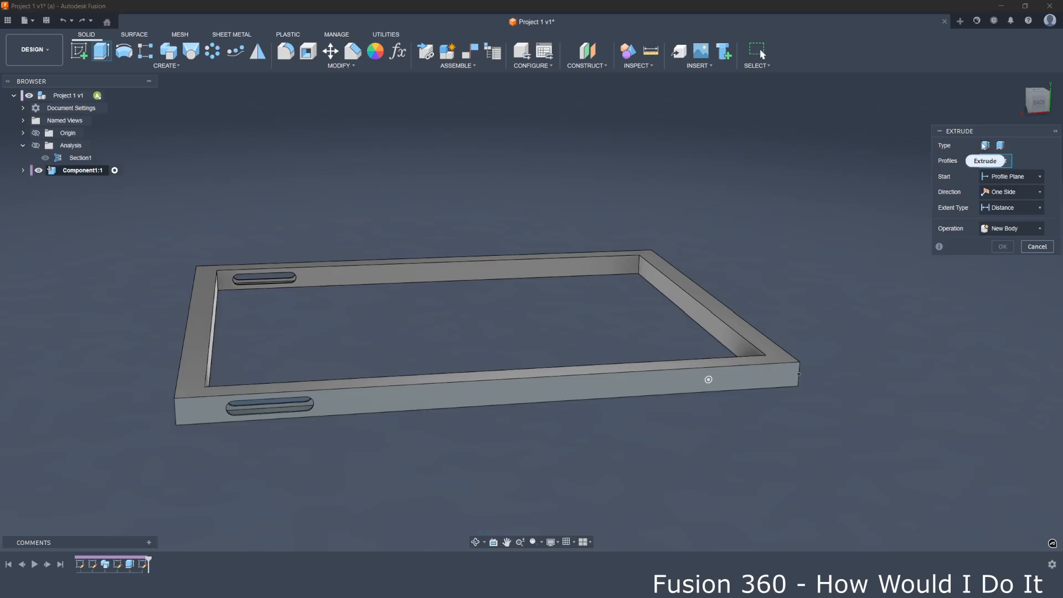
scroll(766, 375, up, 8)
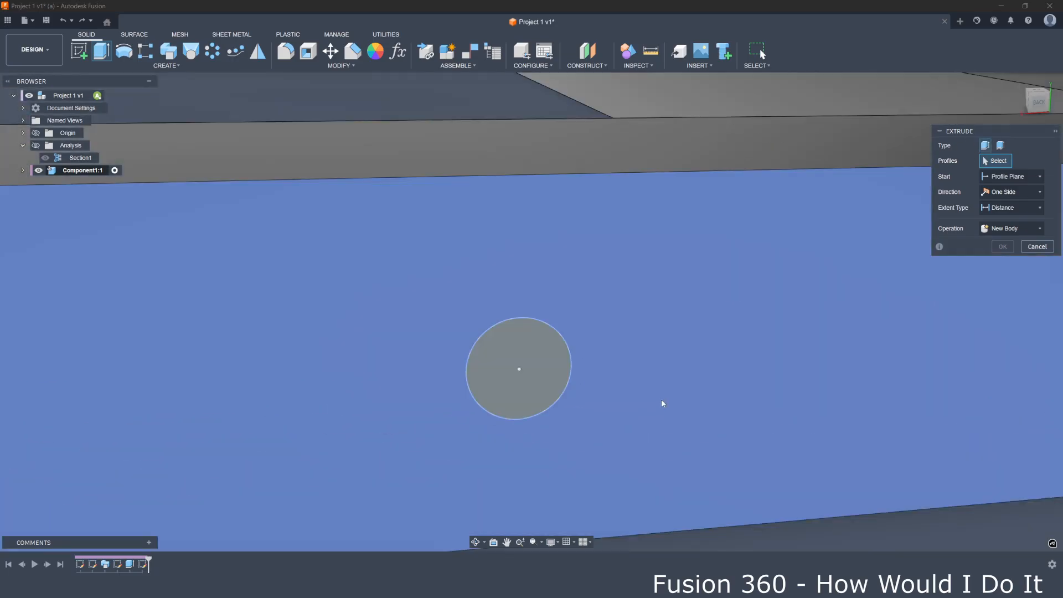
scroll(757, 396, down, 6)
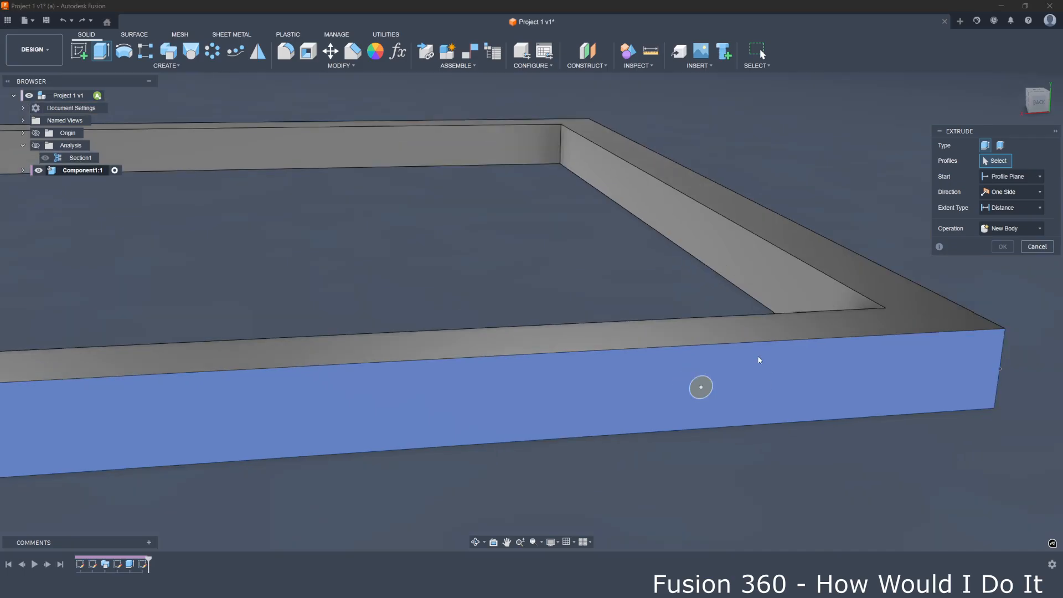
click(705, 393)
scroll(705, 391, down, 5)
shift+middle_drag(703, 277, 810, 275)
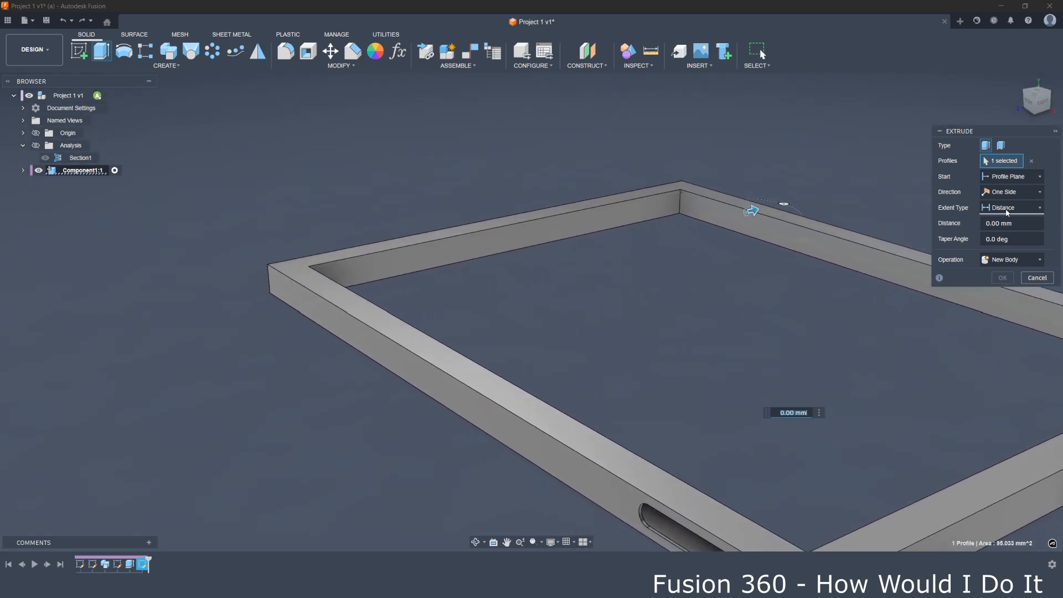
click(1007, 212)
click(983, 238)
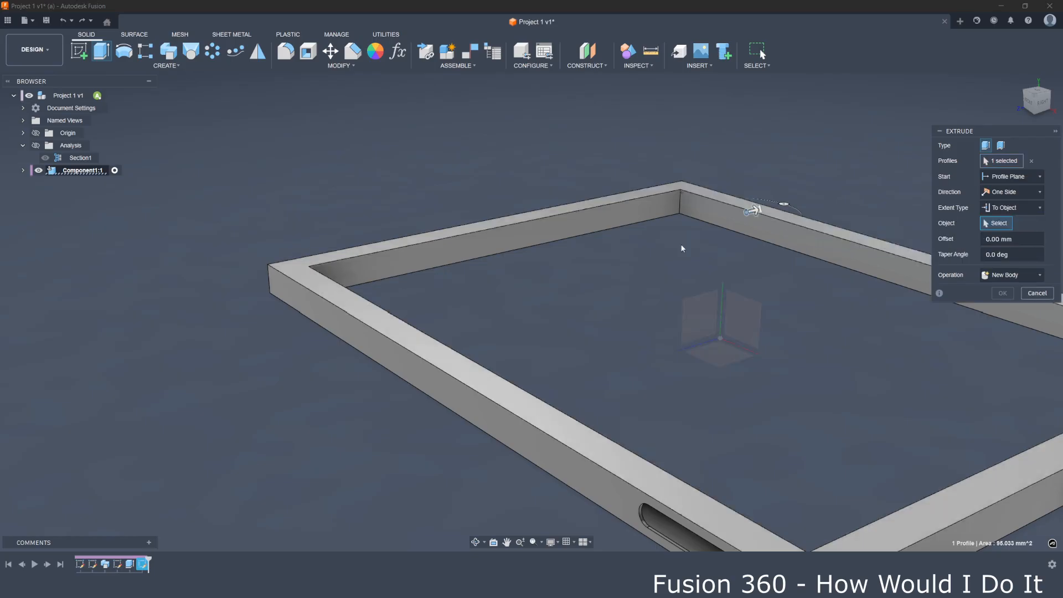
click(362, 344)
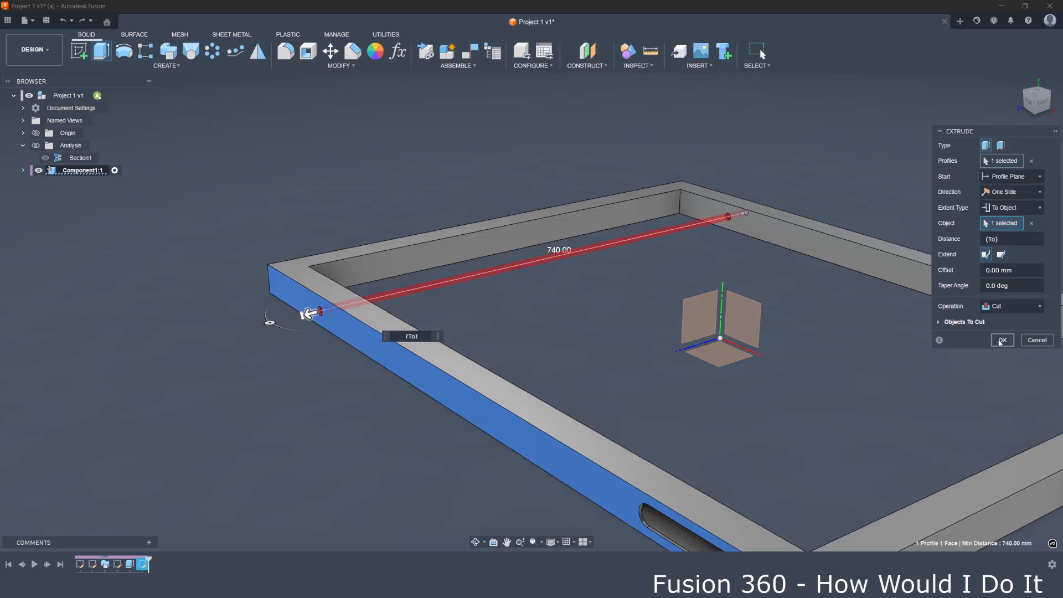
click(1002, 340)
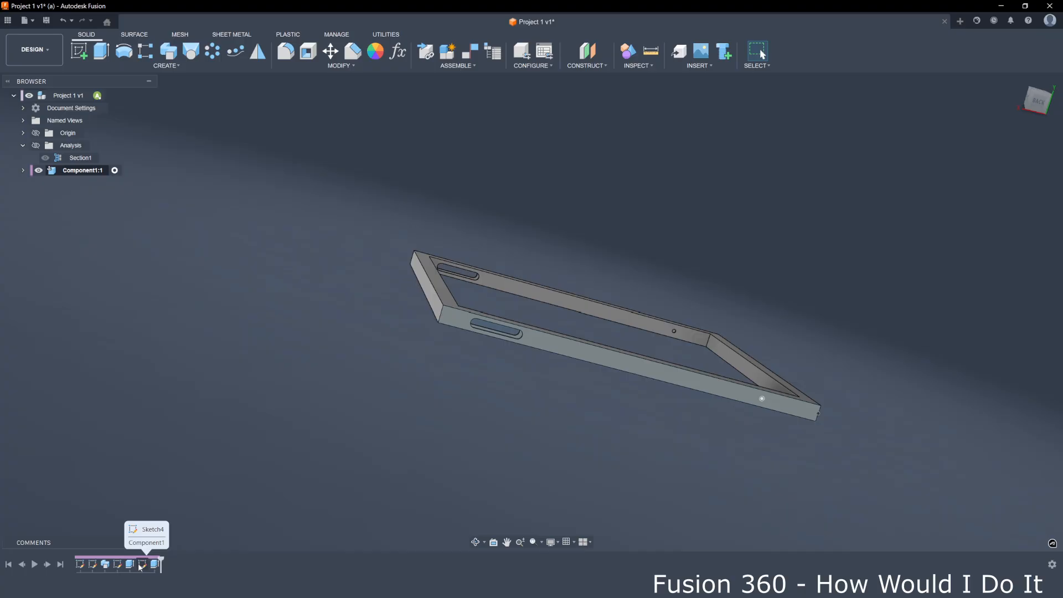
Review the hole and slot sketches, moving the slot's radius dimension label clear of the frame, and finish the sketch.
double_click(140, 566)
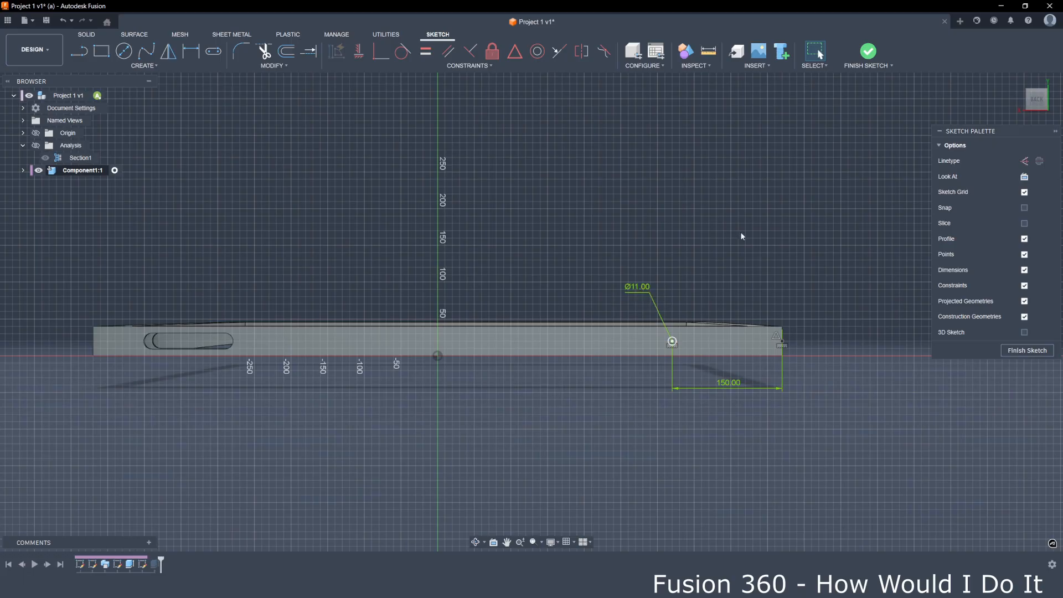
click(868, 52)
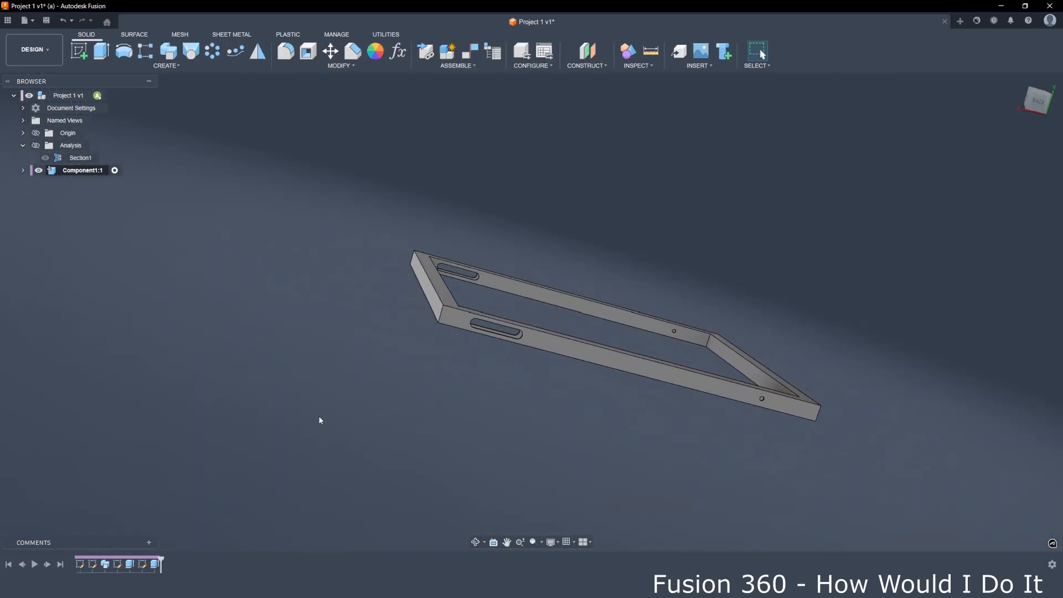
double_click(116, 564)
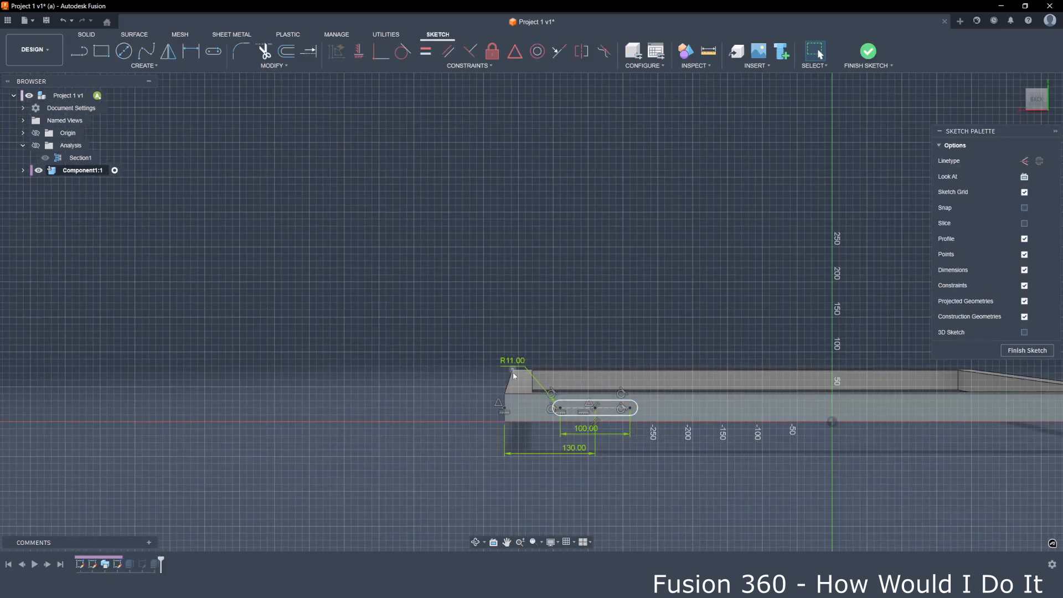
drag(512, 361, 440, 311)
middle_drag(858, 467, 771, 472)
middle_drag(587, 494, 529, 486)
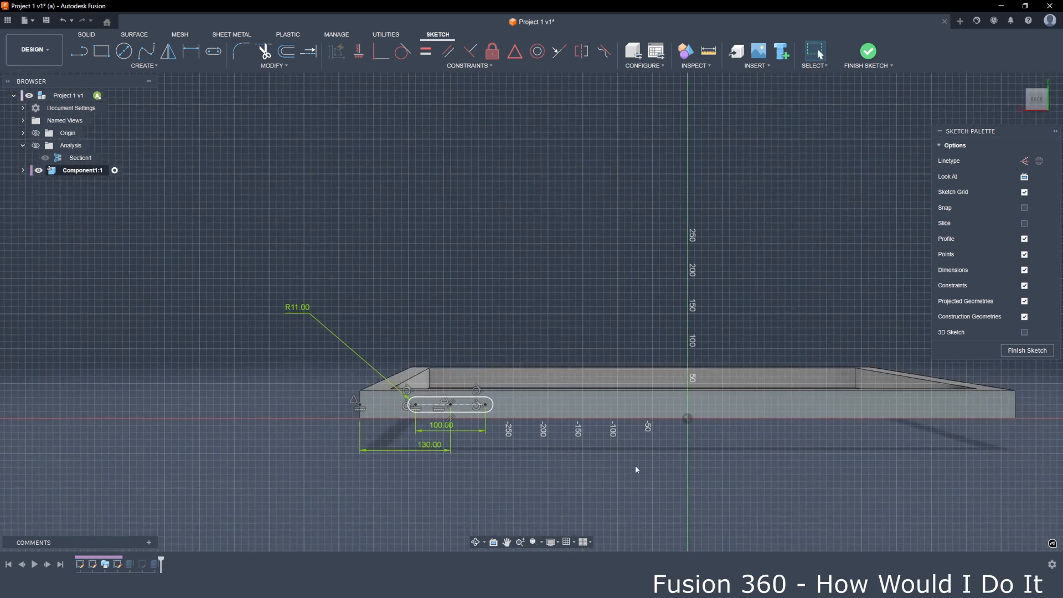
click(288, 309)
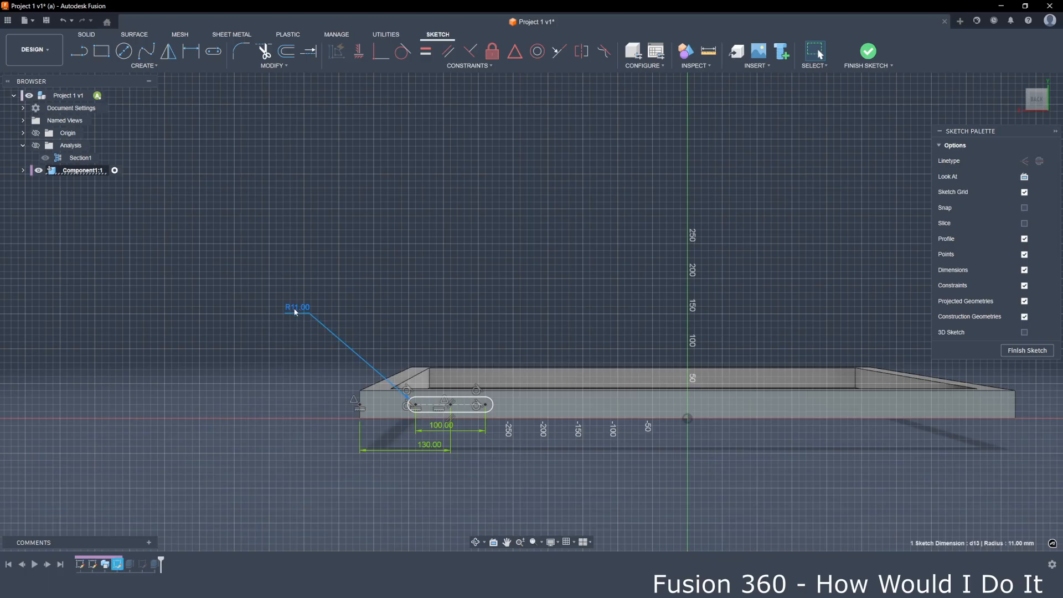
click(881, 59)
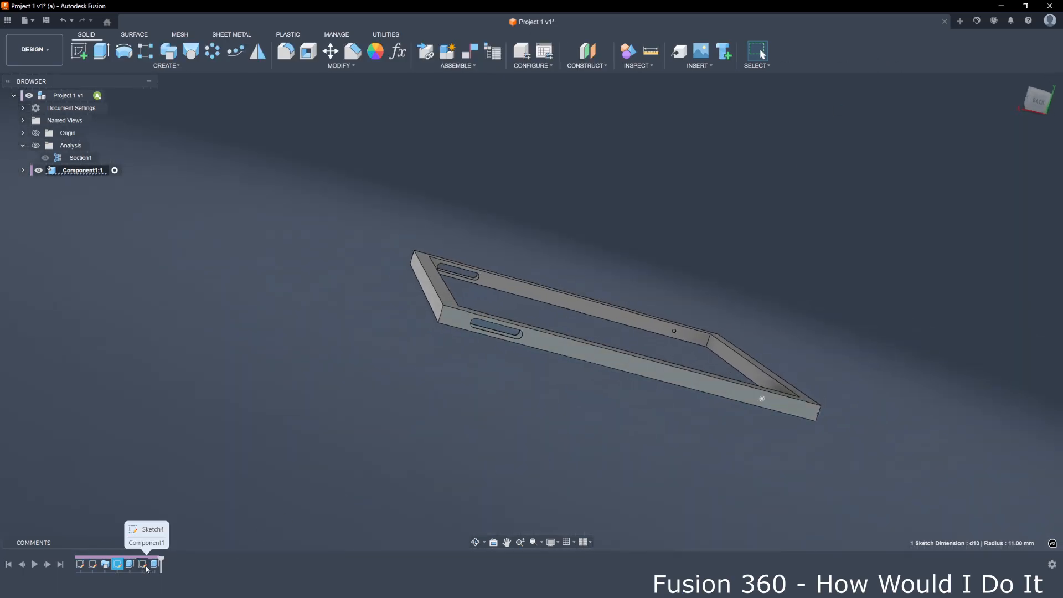
Set the round hole's diameter in its sketch to the expression d13*2, linking it to the slot radius, and finish the sketch.
double_click(143, 565)
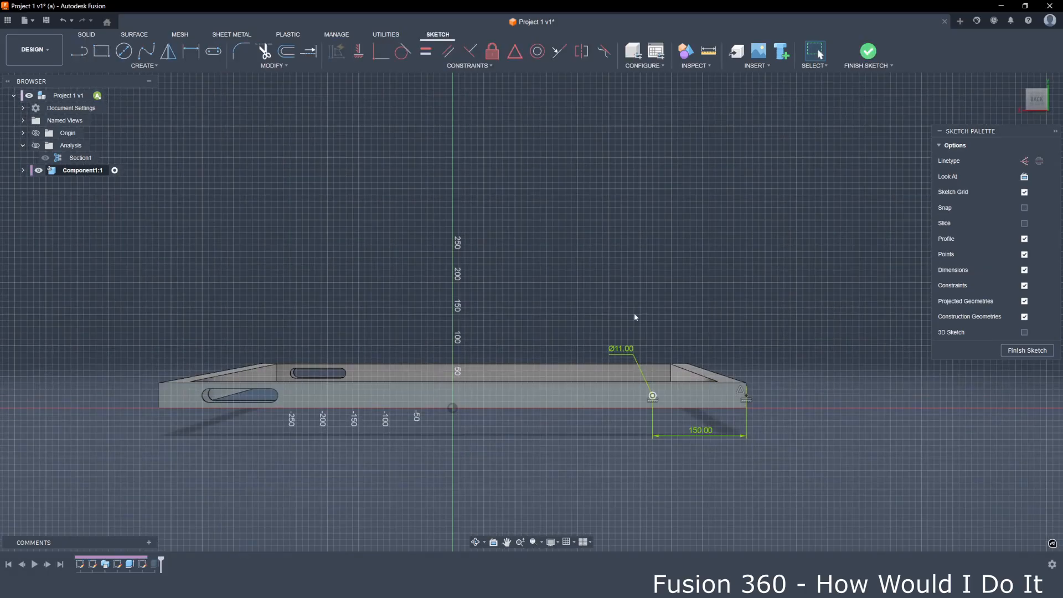
double_click(621, 348)
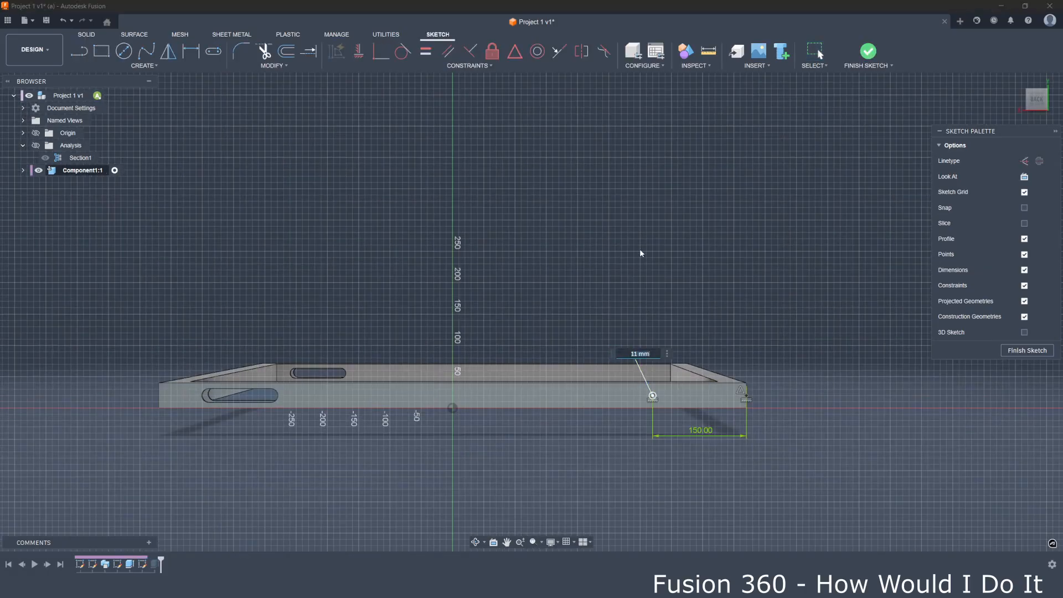
text(d13*2)
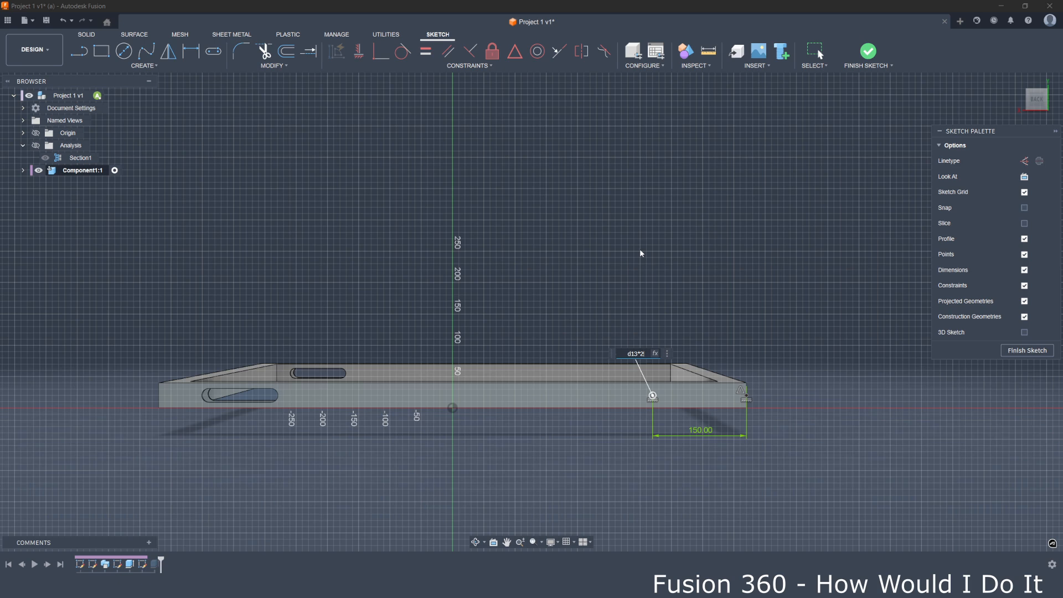
key(Return)
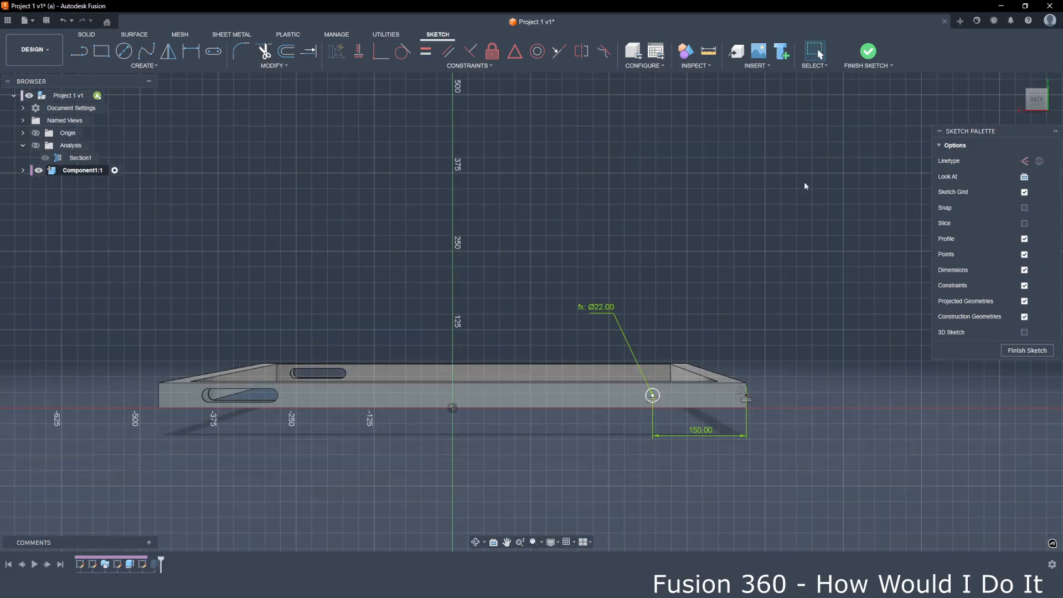
scroll(756, 289, up, 2)
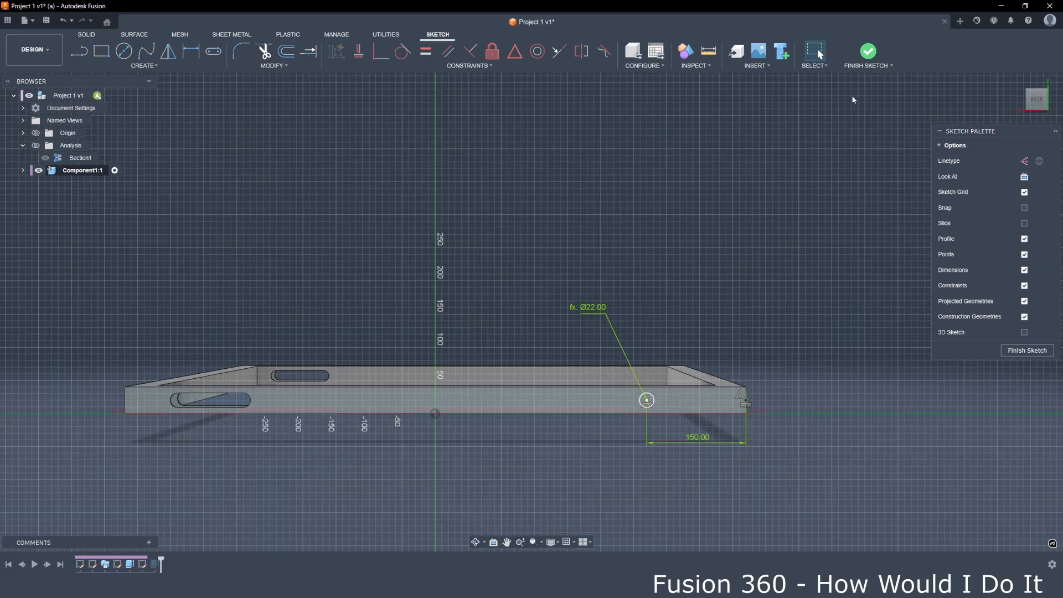
click(867, 52)
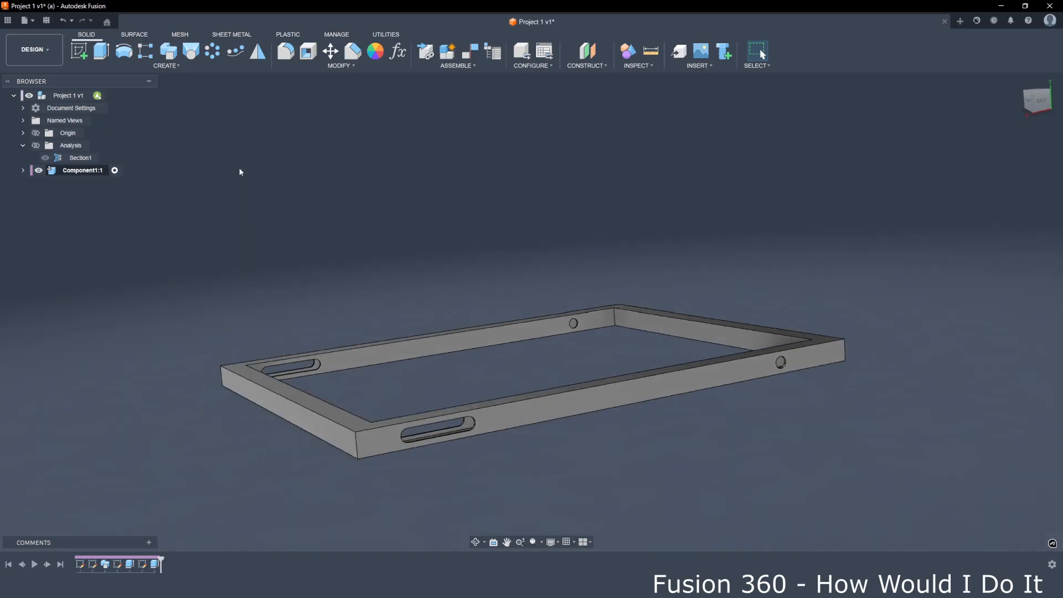
Save the design with the version description User Saved and activate the top-level Project 1 assembly.
key(ctrl+s)
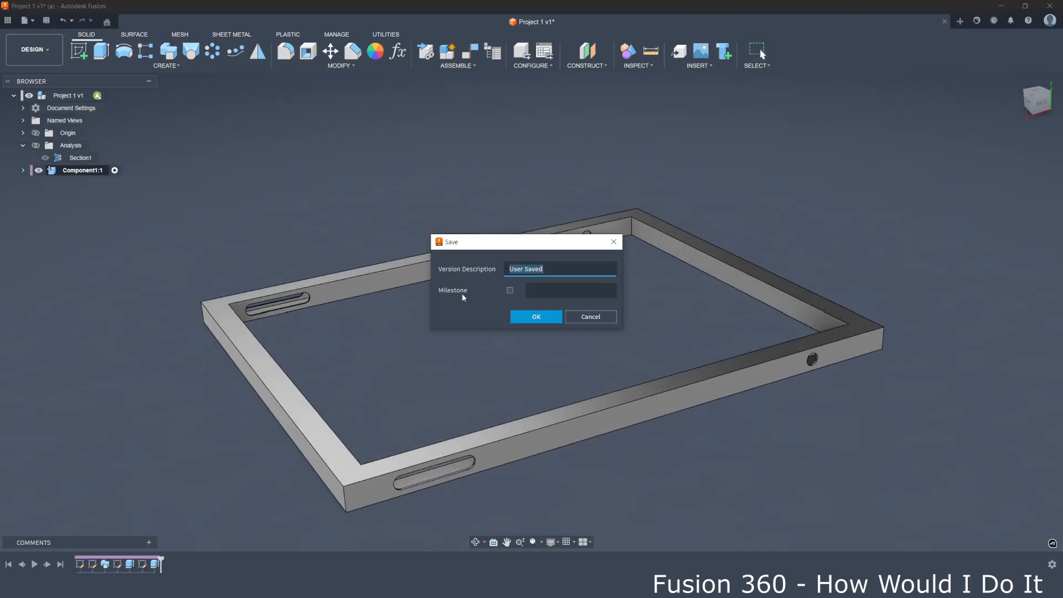
click(537, 317)
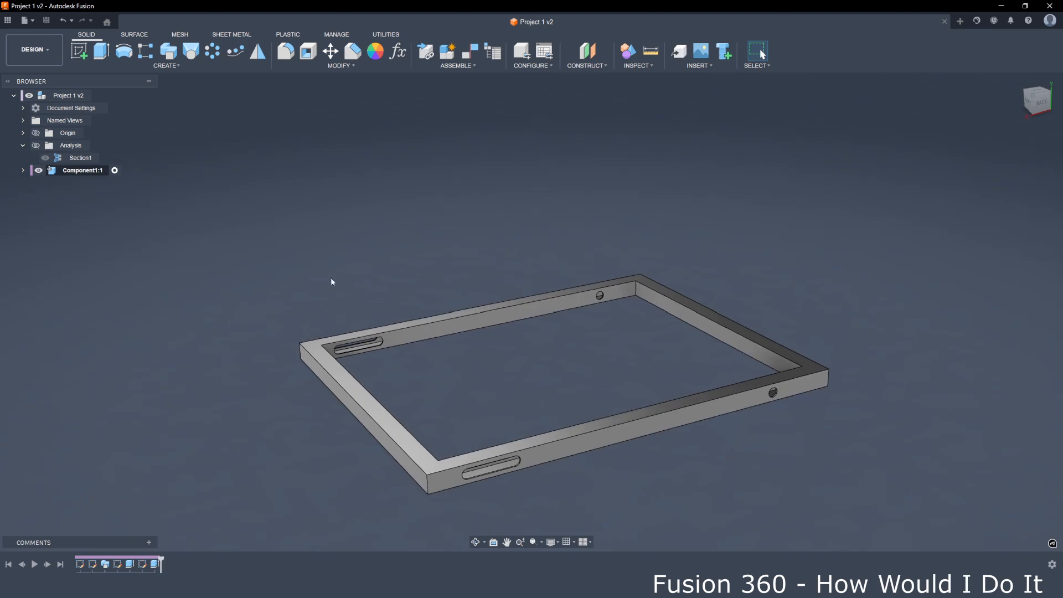
click(97, 96)
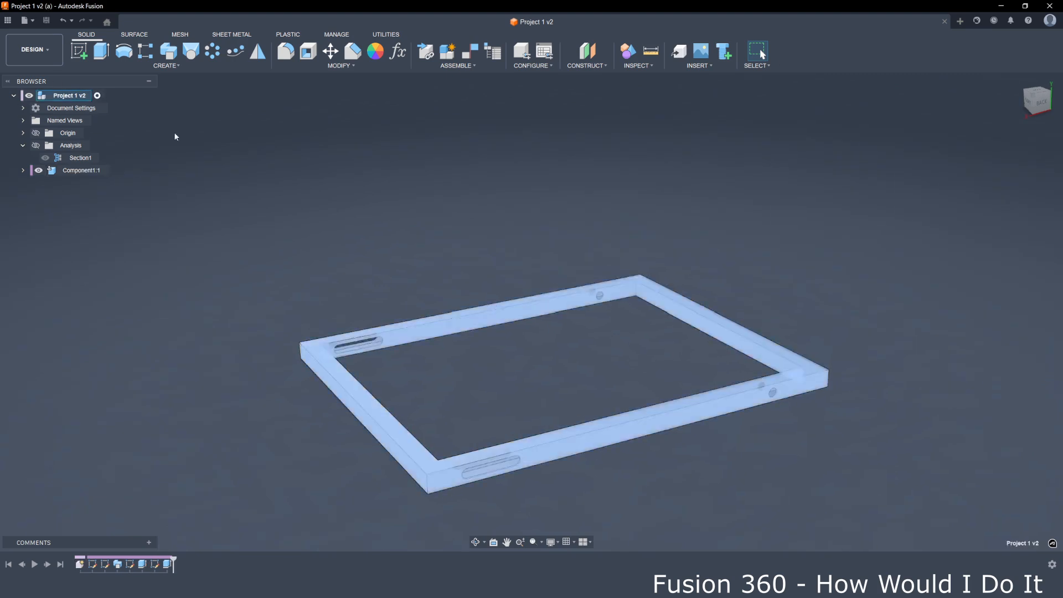
Copy and paste the Component1 frame as a second instance, placing it above the original.
click(89, 171)
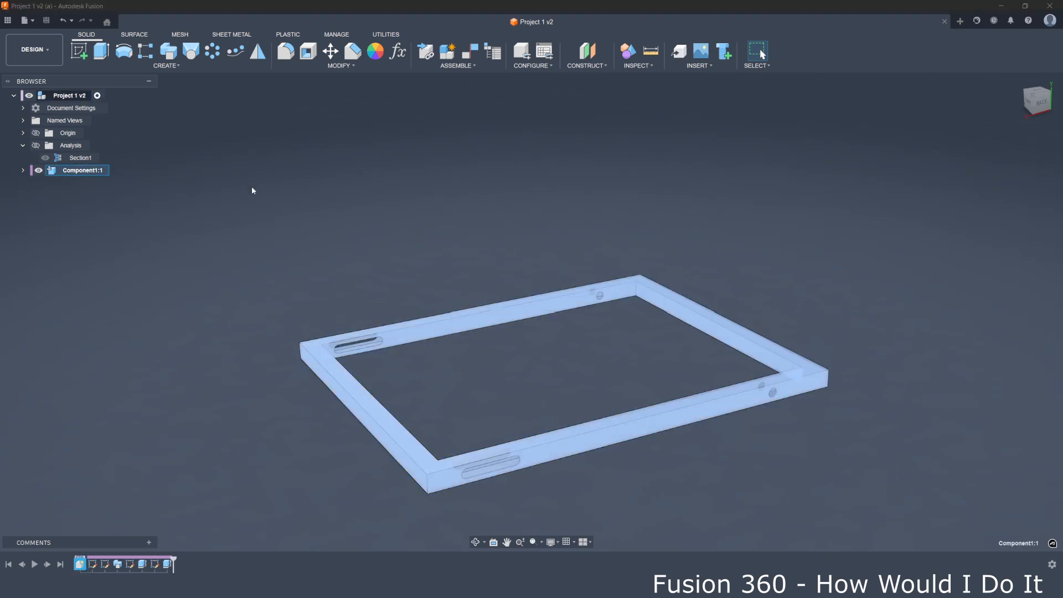
key(ctrl+c)
key(ctrl+v)
shift+middle_drag(612, 345, 587, 342)
drag(539, 356, 536, 218)
scroll(615, 245, down, 3)
shift+middle_drag(615, 245, 629, 261)
click(1003, 320)
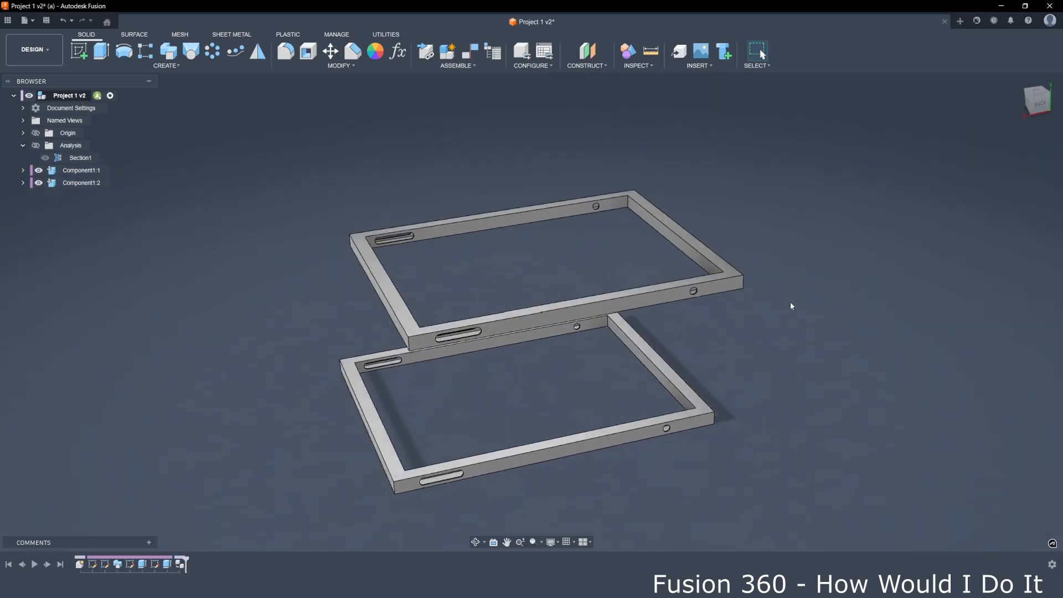
Create a joint from the upper frame's bottom outer corner near the round hole to the lower frame's matching top outer corner.
scroll(602, 311, down, 2)
shift+middle_drag(609, 310, 437, 128)
click(455, 65)
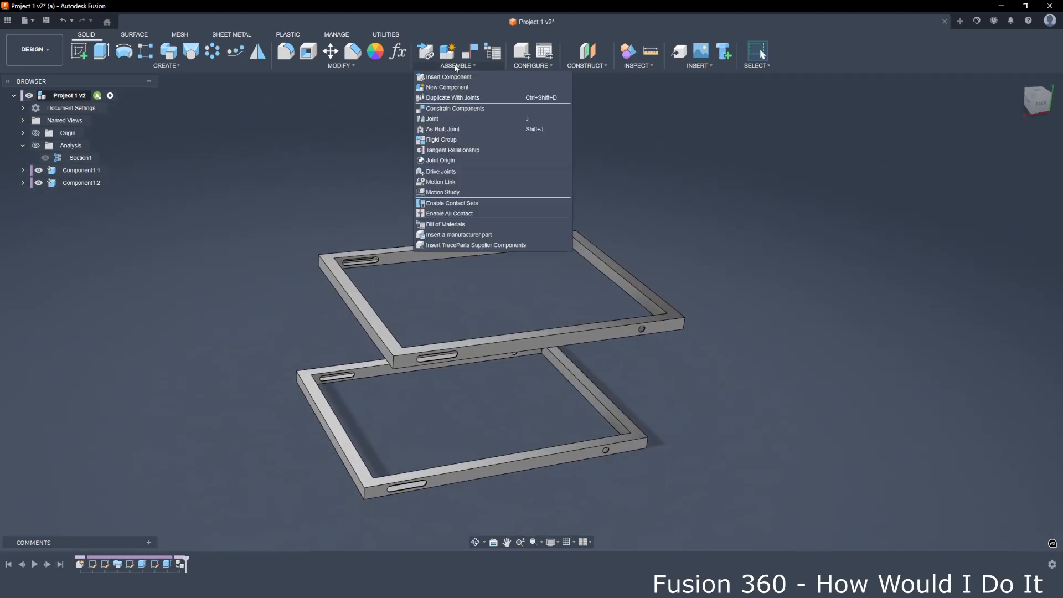
click(441, 116)
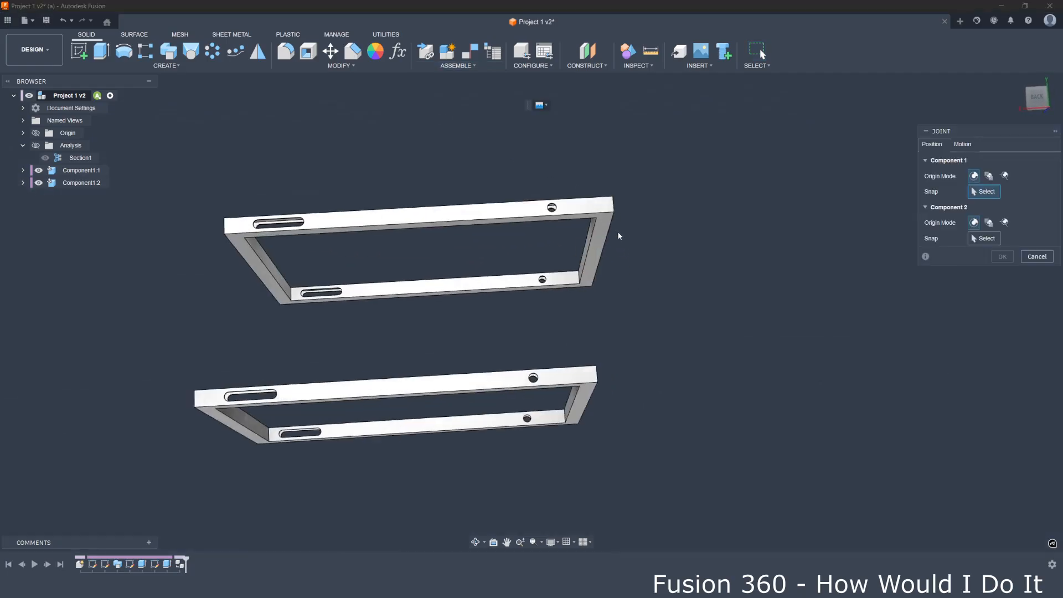
scroll(606, 238, up, 6)
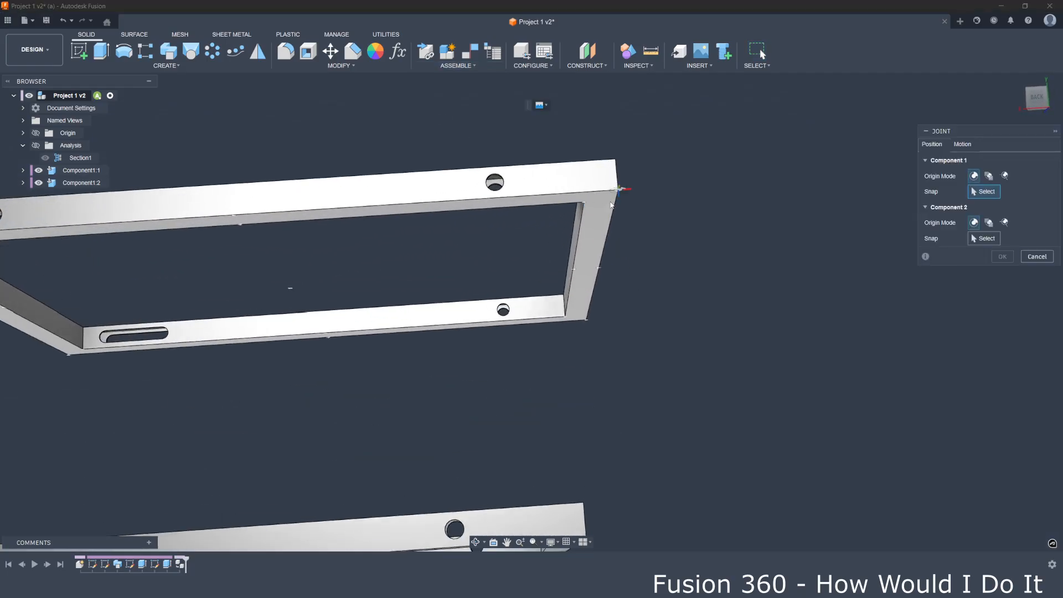
scroll(582, 224, up, 3)
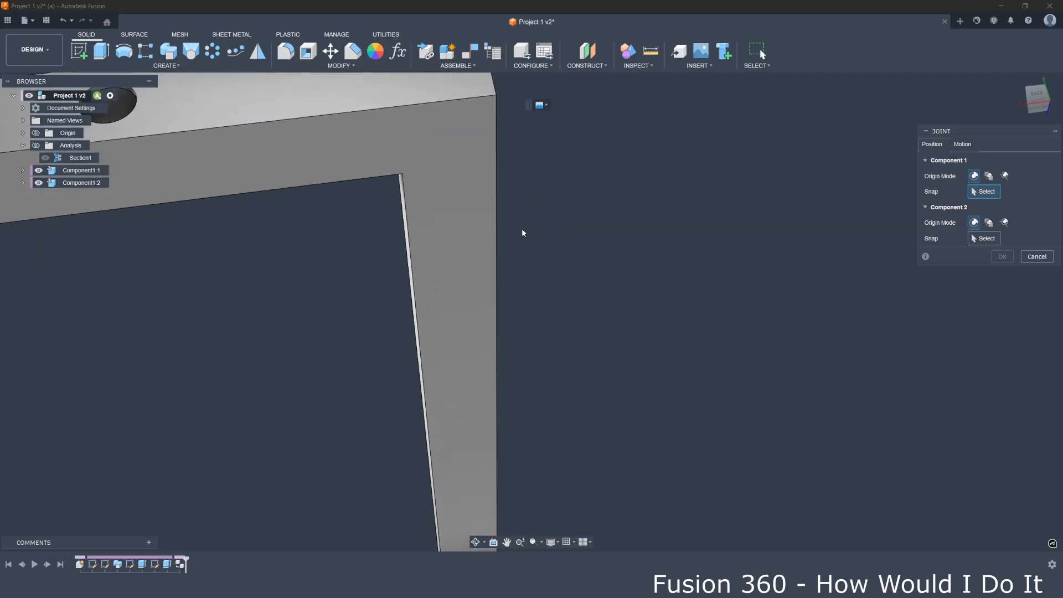
click(508, 216)
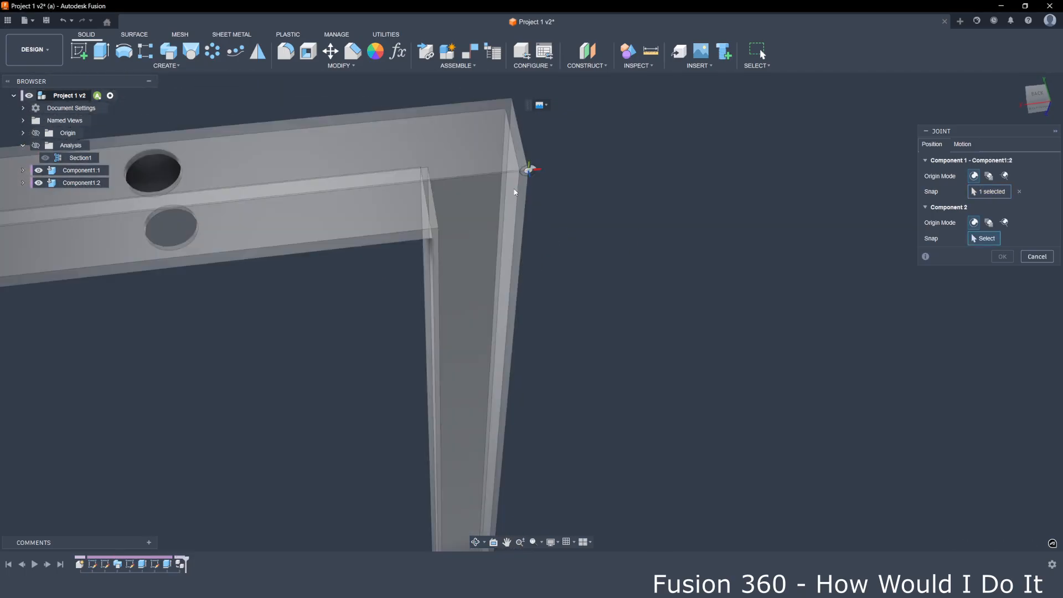
scroll(544, 401, up, 5)
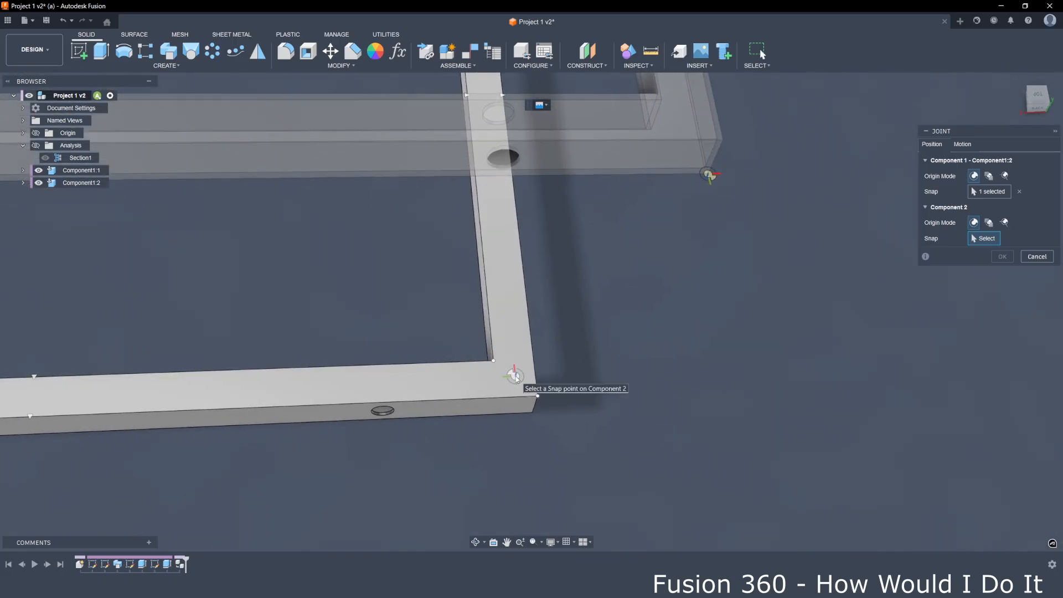
click(525, 389)
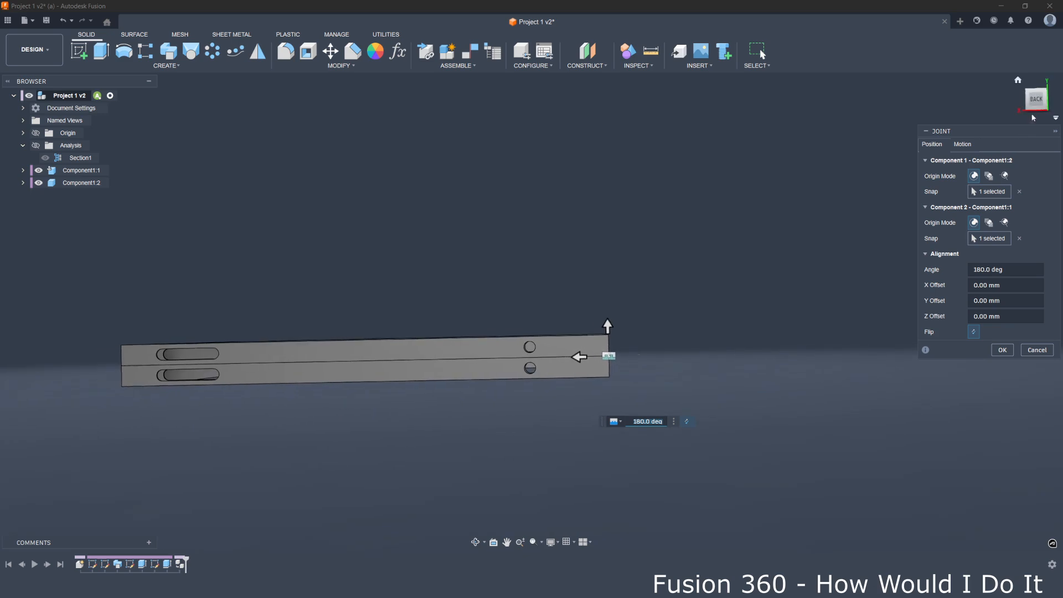
Set the joint's Z offset to 500 mm to space the two frames vertically, and complete the joint.
click(1036, 102)
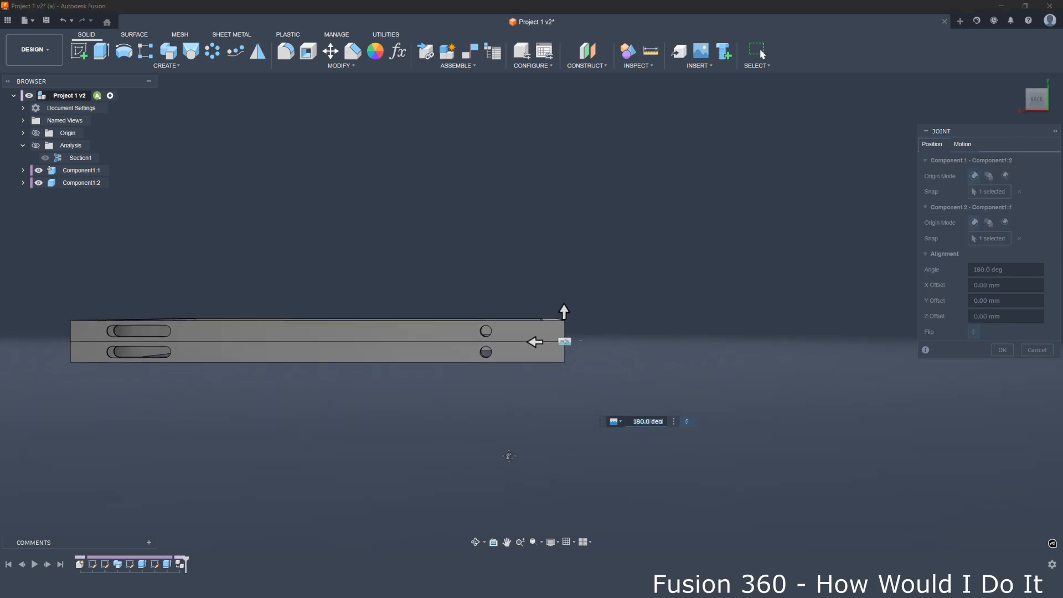
middle_drag(544, 463, 551, 466)
shift+middle_drag(604, 445, 624, 397)
drag(614, 386, 628, 189)
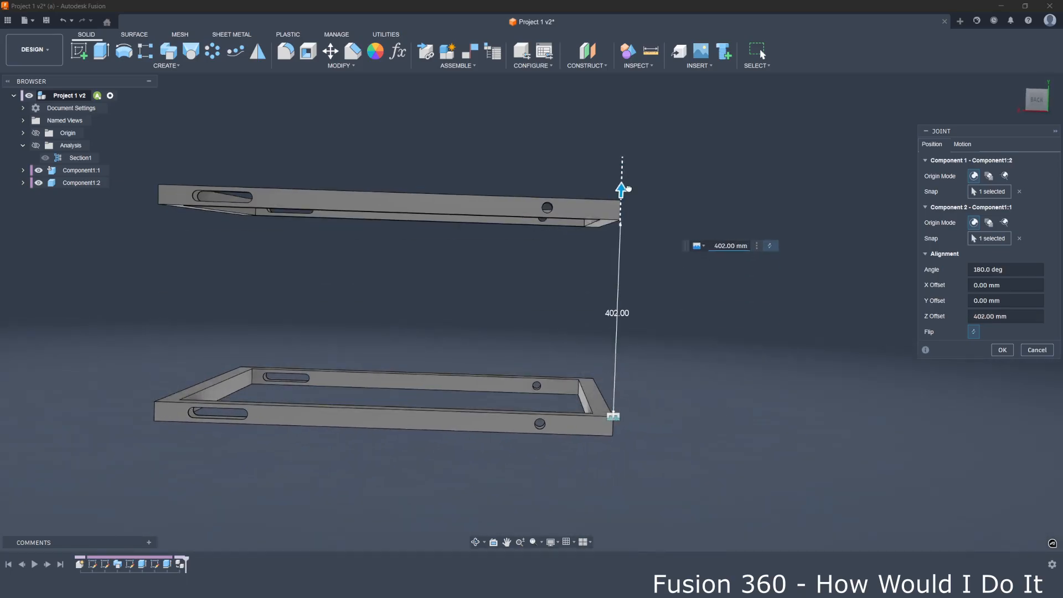
shift+middle_drag(737, 253, 746, 256)
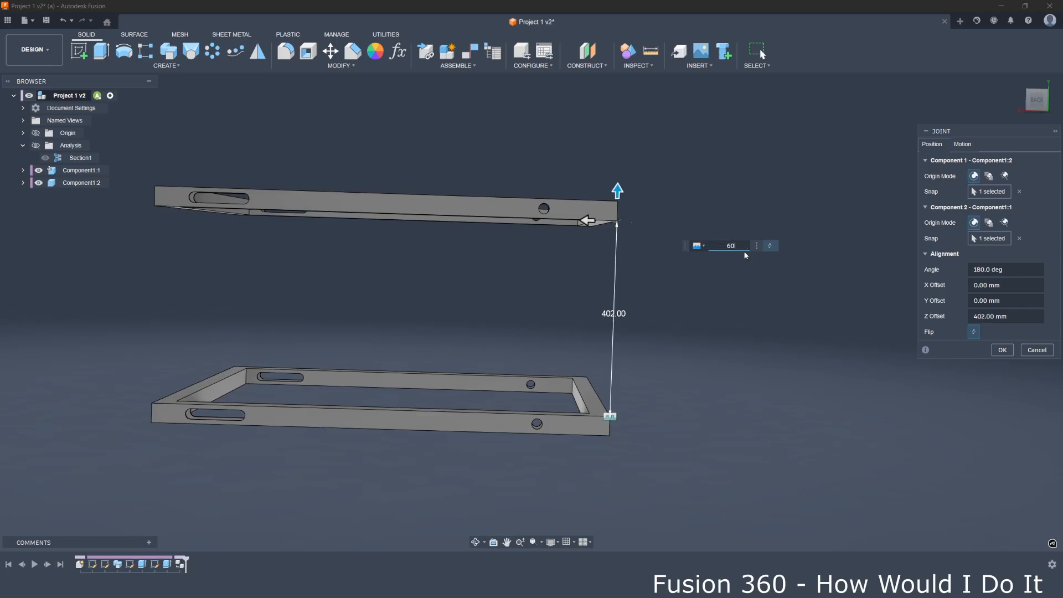
key(Return)
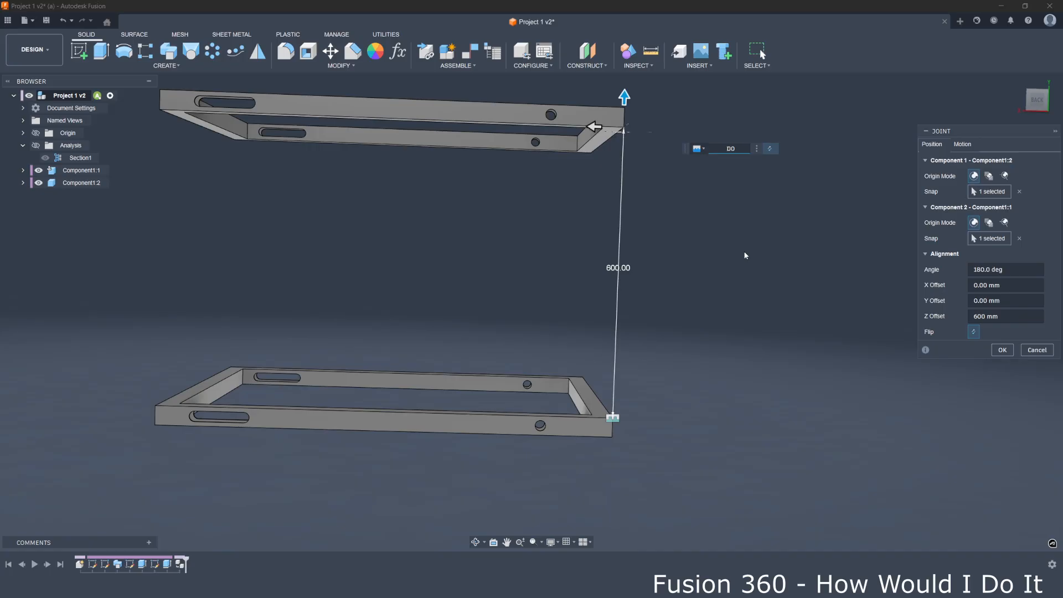
text(500)
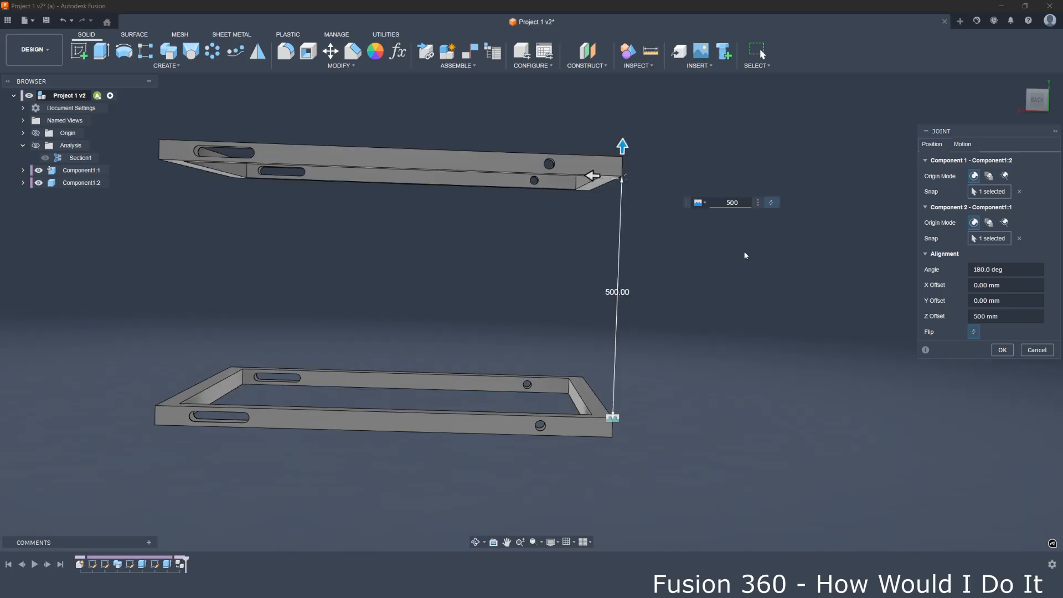
key(Return)
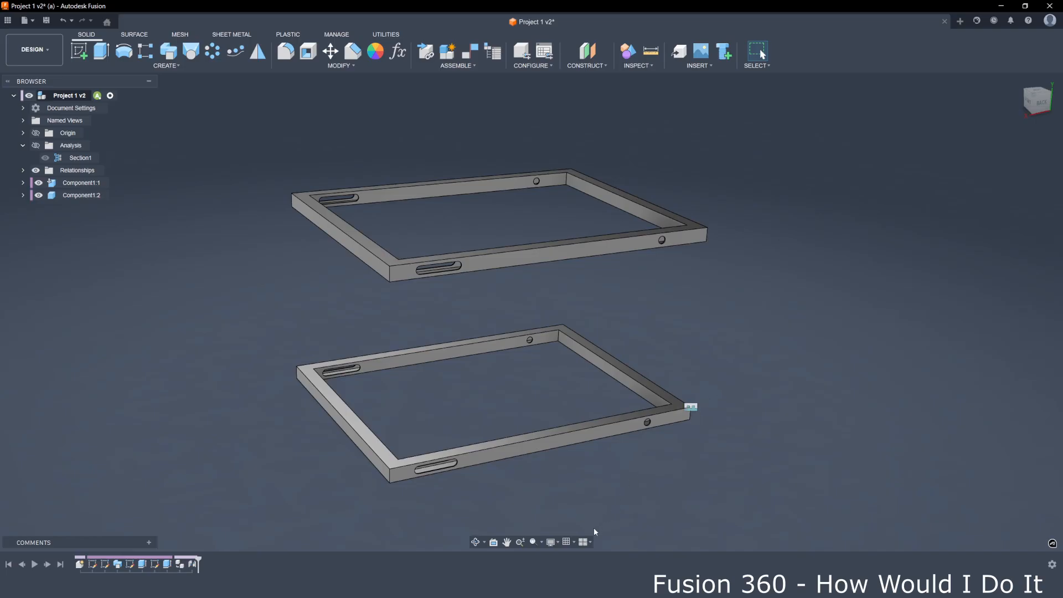
Turn off the object visibility of joints in the viewport.
click(558, 543)
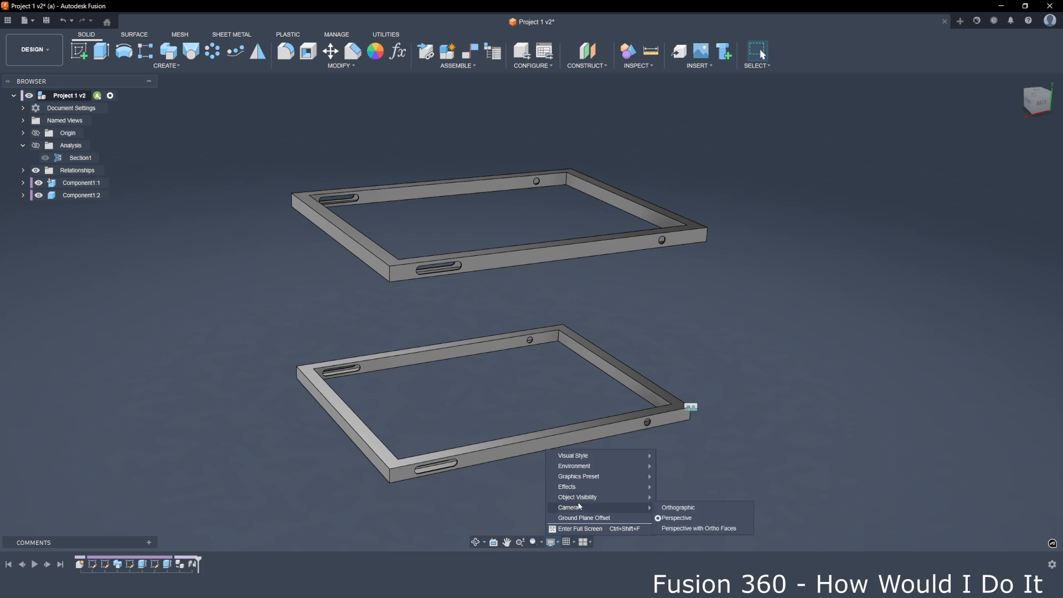
mouse_move(592, 499)
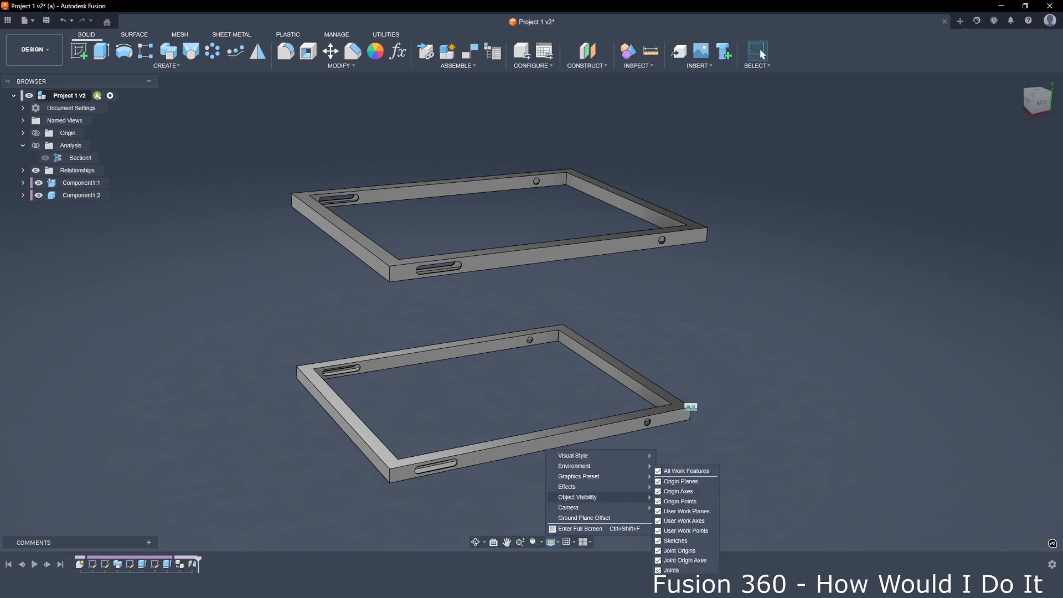
click(671, 571)
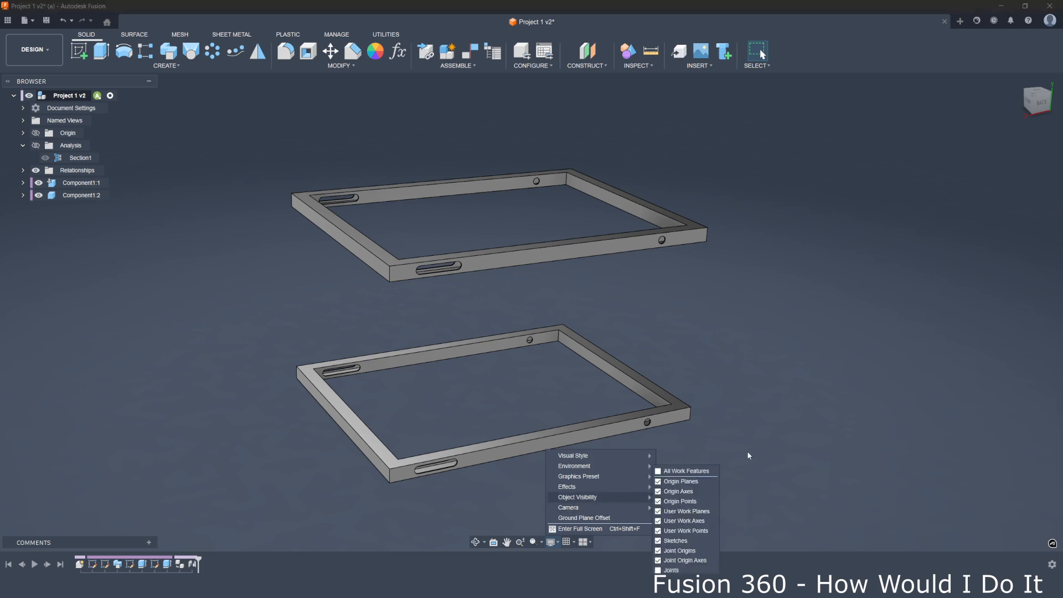
click(744, 435)
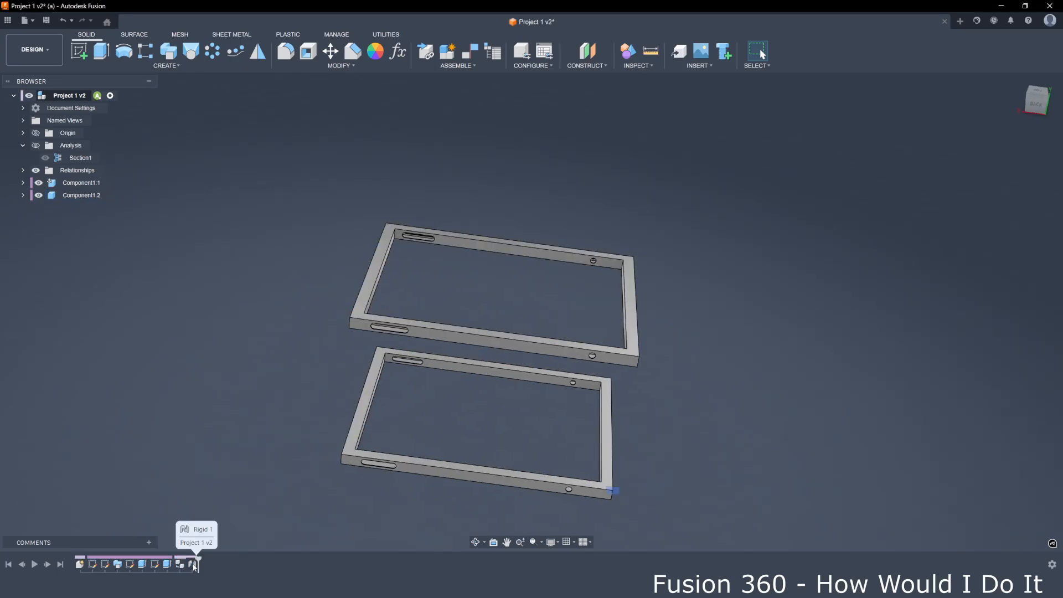
shift+middle_drag(722, 340, 639, 310)
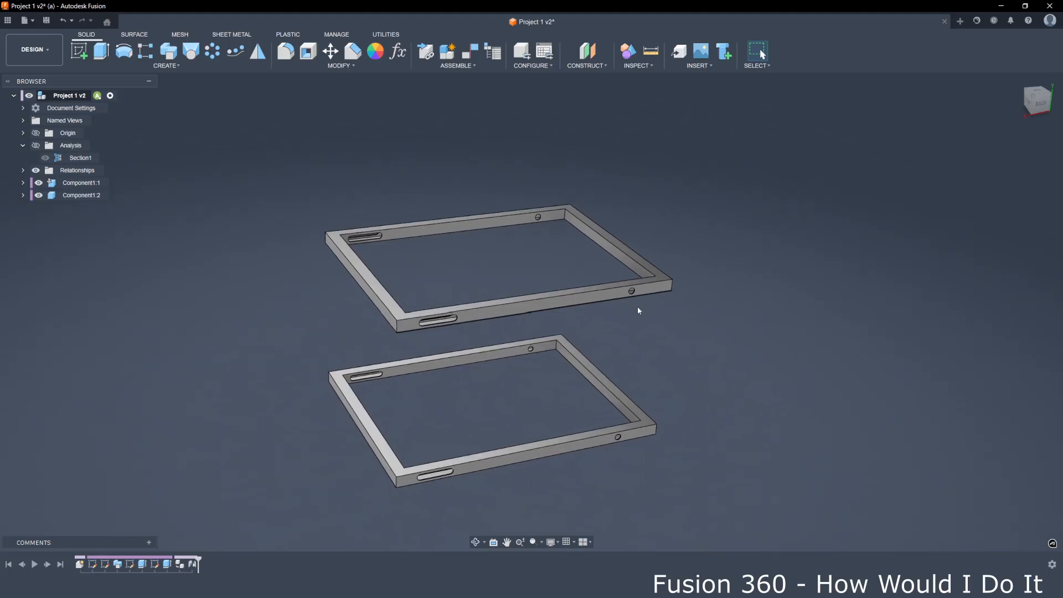
scroll(638, 311, up, 2)
scroll(657, 430, down, 2)
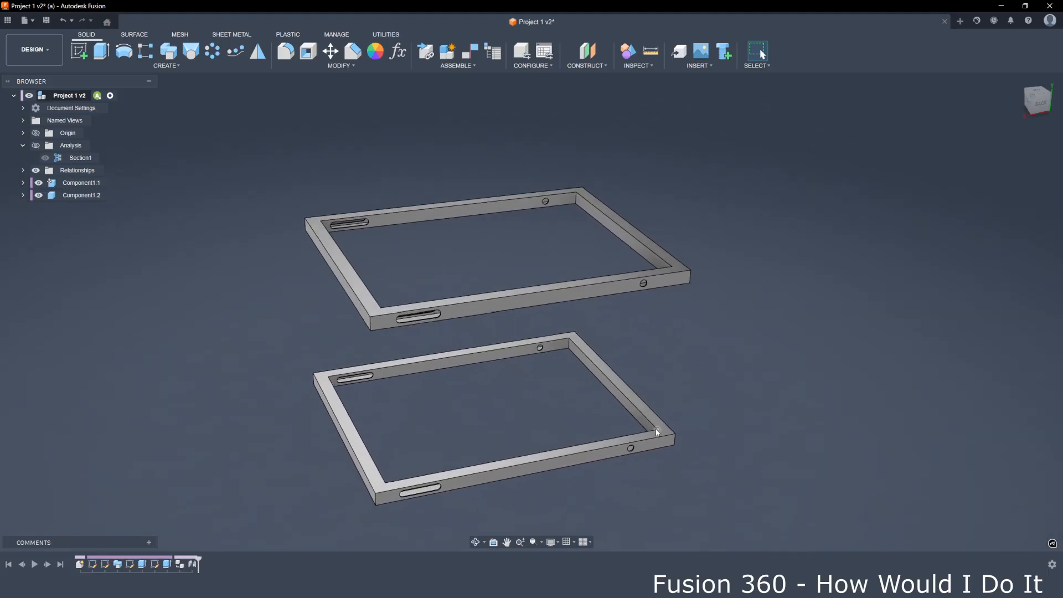
shift+middle_drag(683, 285, 427, 223)
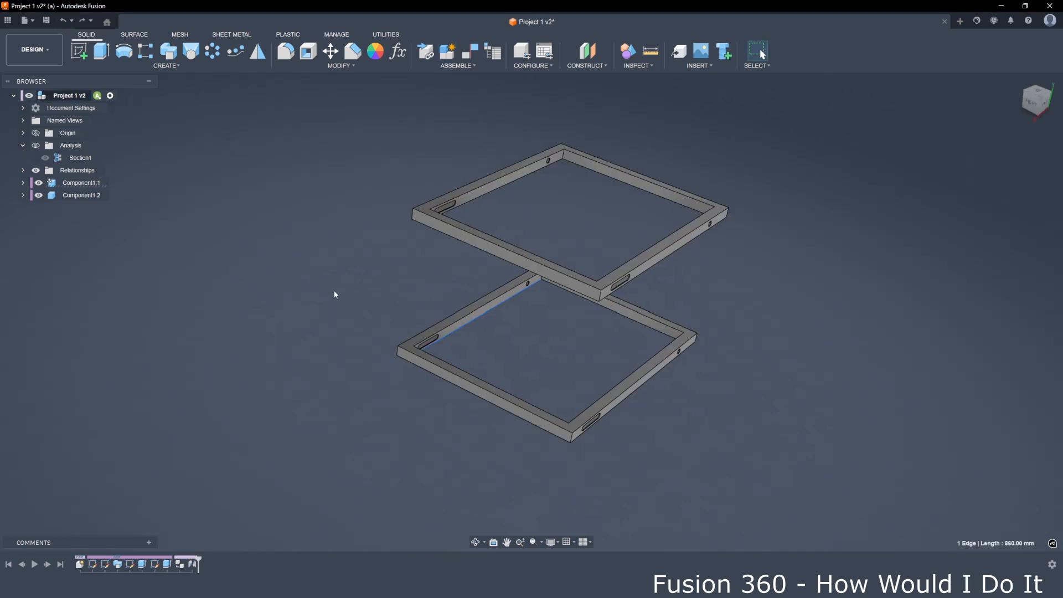
Copy the lower frame Component1:1 and paste it with Paste New as an independent component.
click(82, 183)
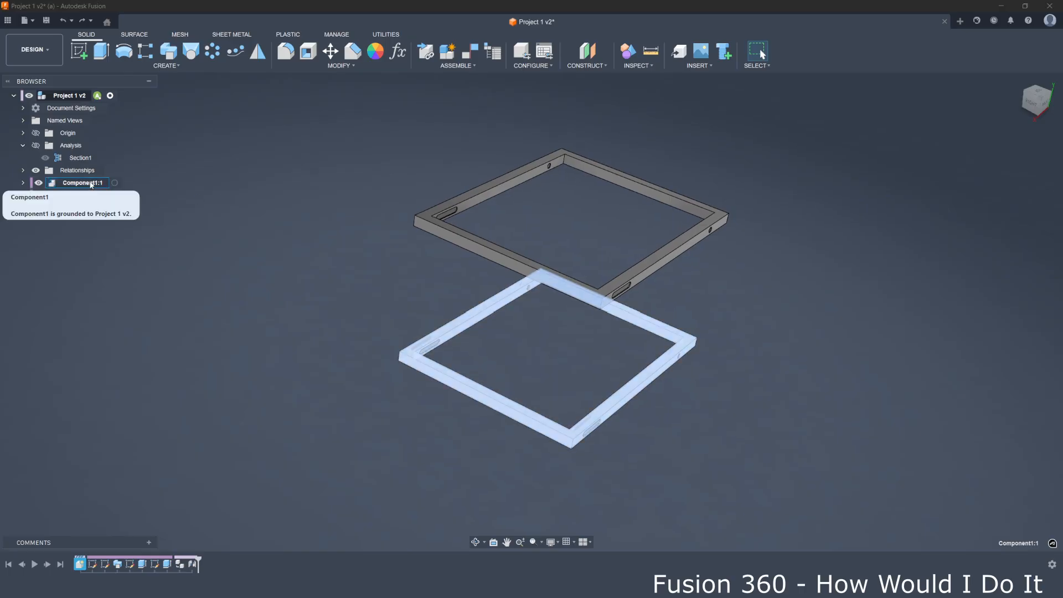
click(212, 175)
click(100, 183)
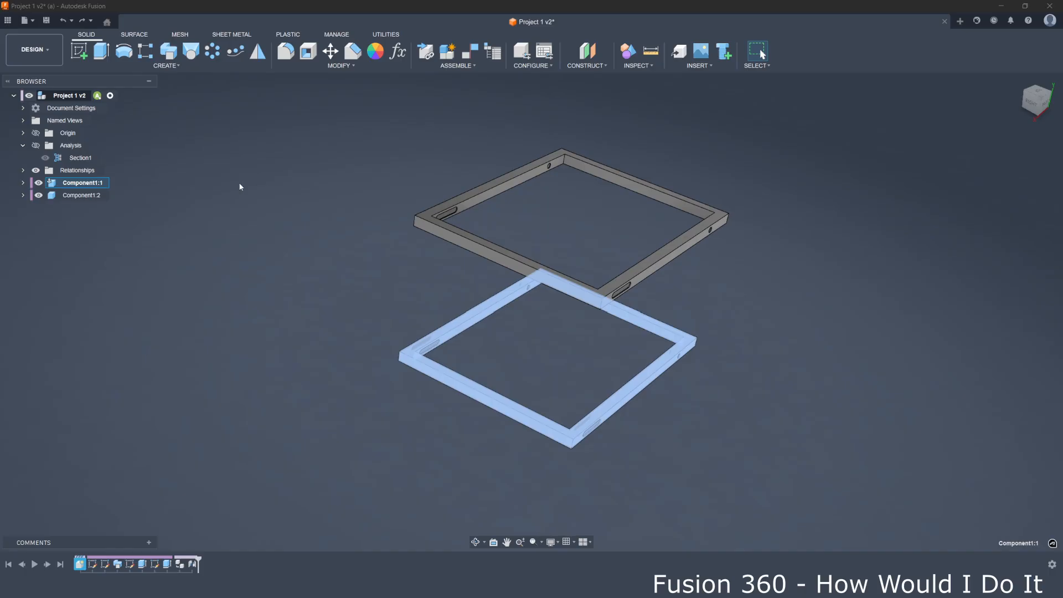
right_click(88, 186)
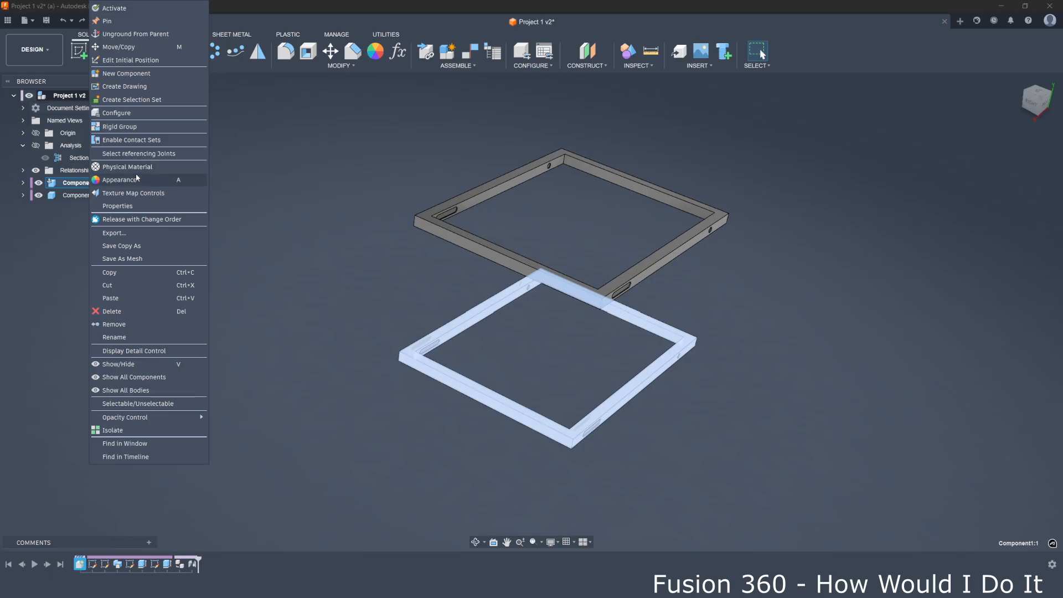
click(117, 271)
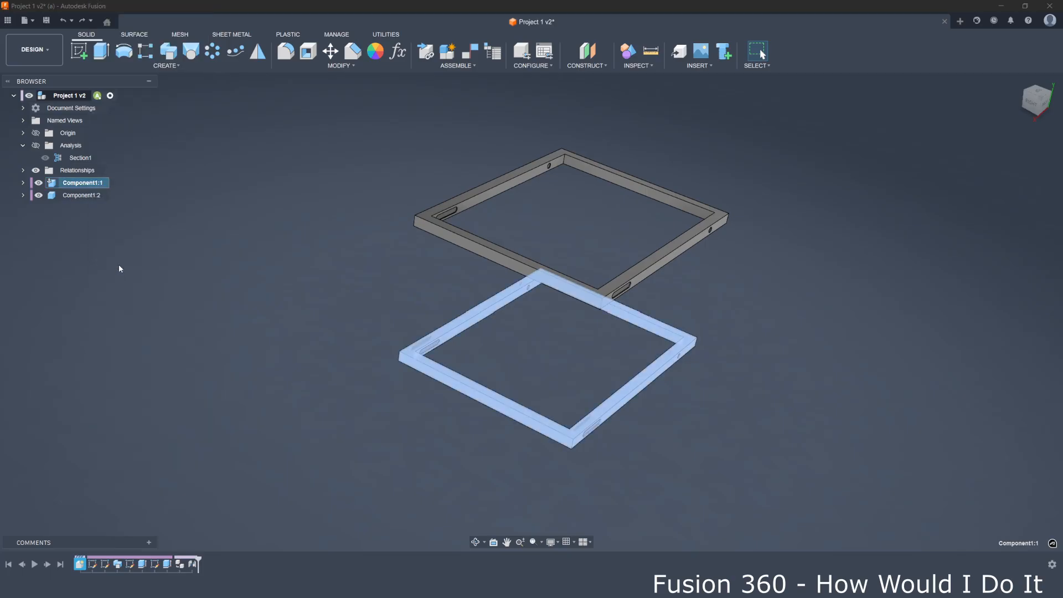
right_click(167, 238)
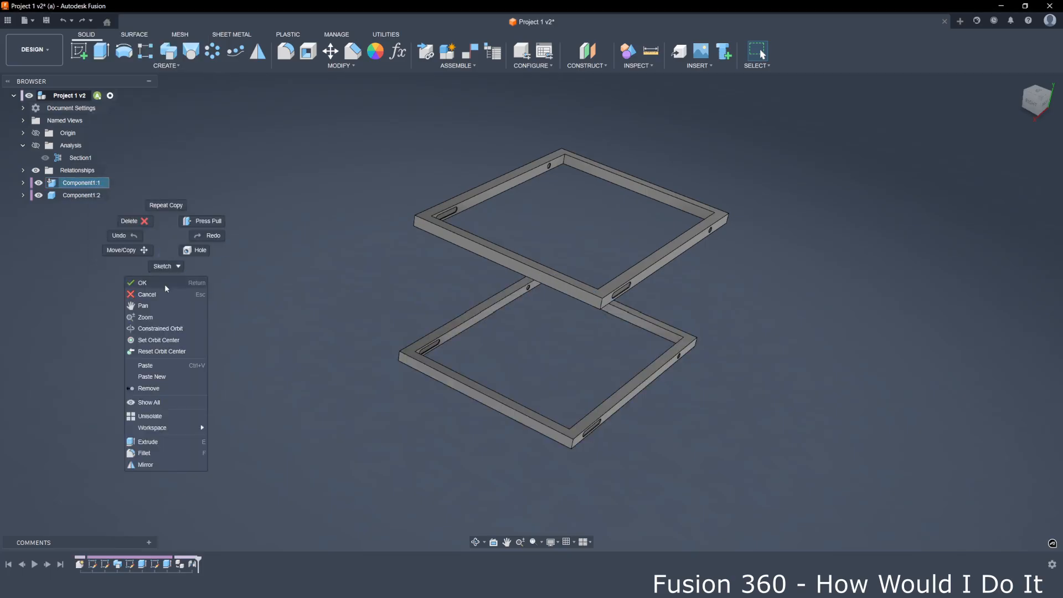
click(150, 377)
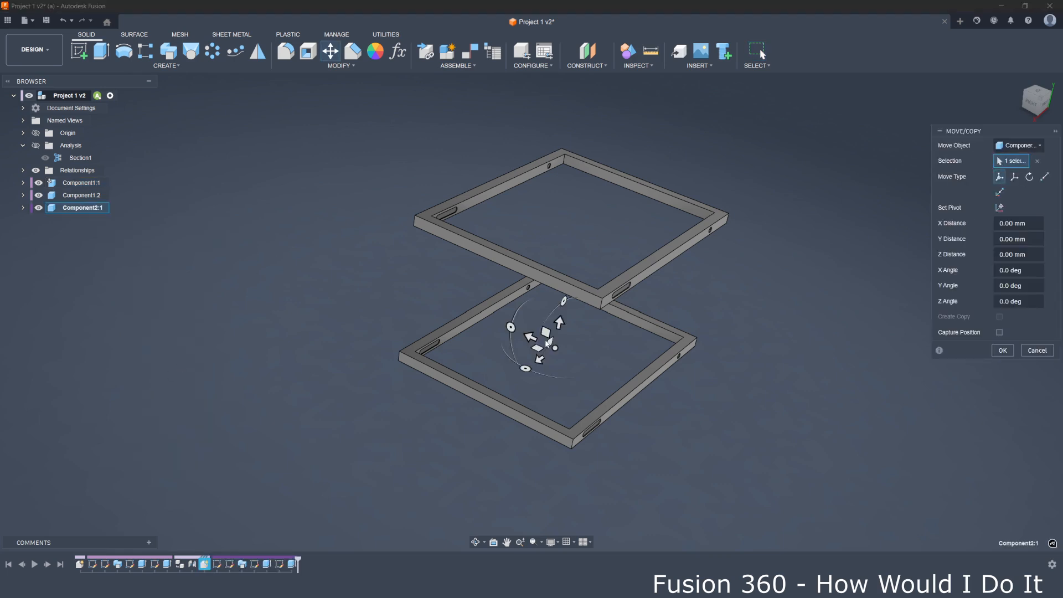
Move the pasted frame clear of the stacked pair, about 204 mm in Y and 1280 mm in Z, and confirm.
drag(546, 331, 357, 204)
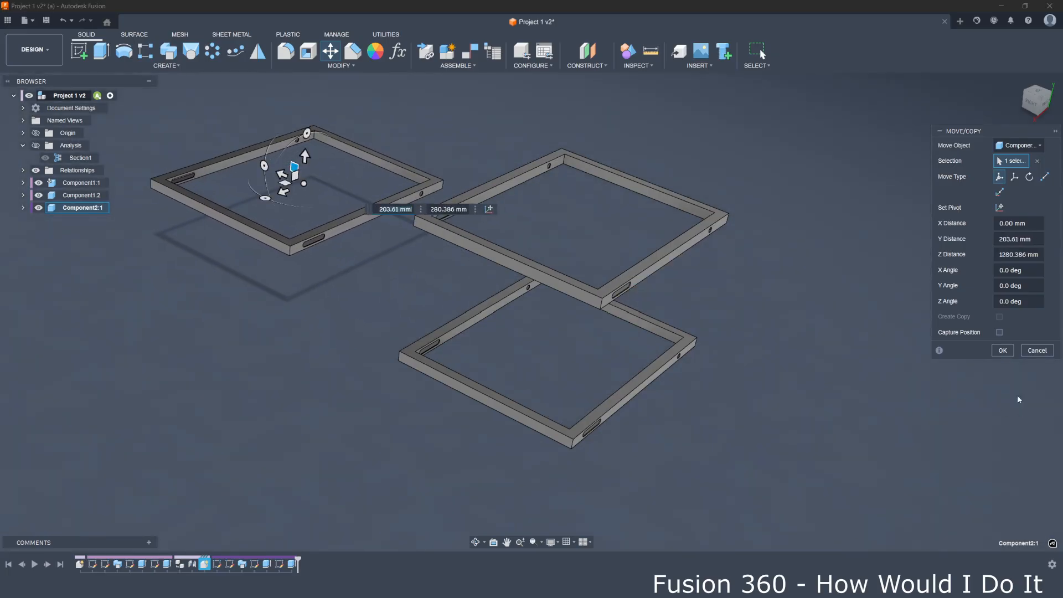
click(1003, 354)
shift+middle_drag(867, 348, 505, 334)
scroll(471, 321, down, 2)
click(505, 337)
scroll(462, 328, up, 3)
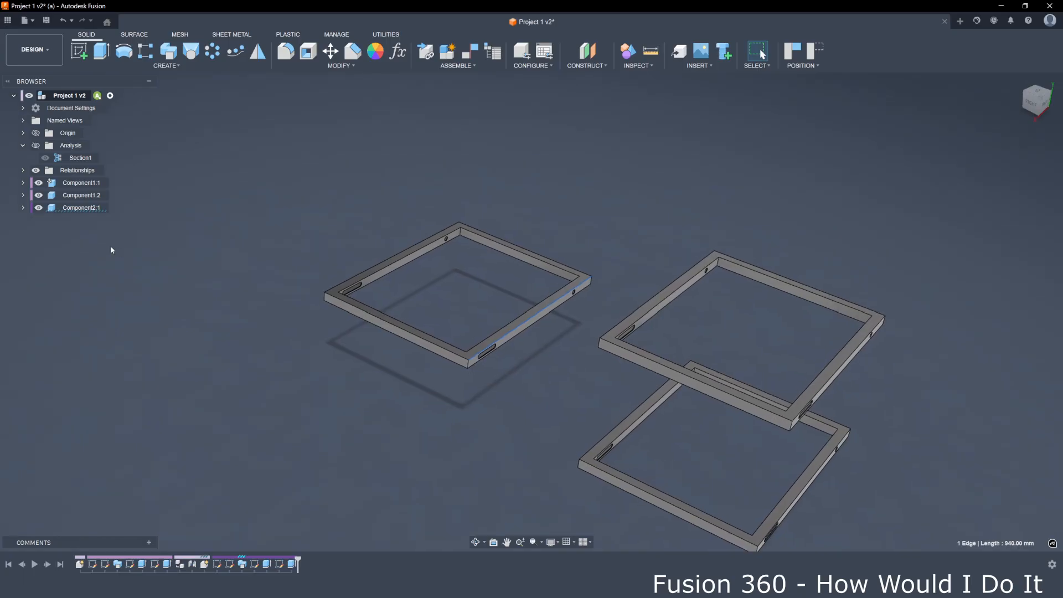
Roll the timeline back to just after the joint, before the independently pasted frame component.
middle_drag(660, 480, 675, 387)
click(87, 181)
click(180, 193)
mouse_move(182, 196)
shift+middle_down()
mouse_move(304, 278)
mouse_move(396, 317)
shift+middle_up()
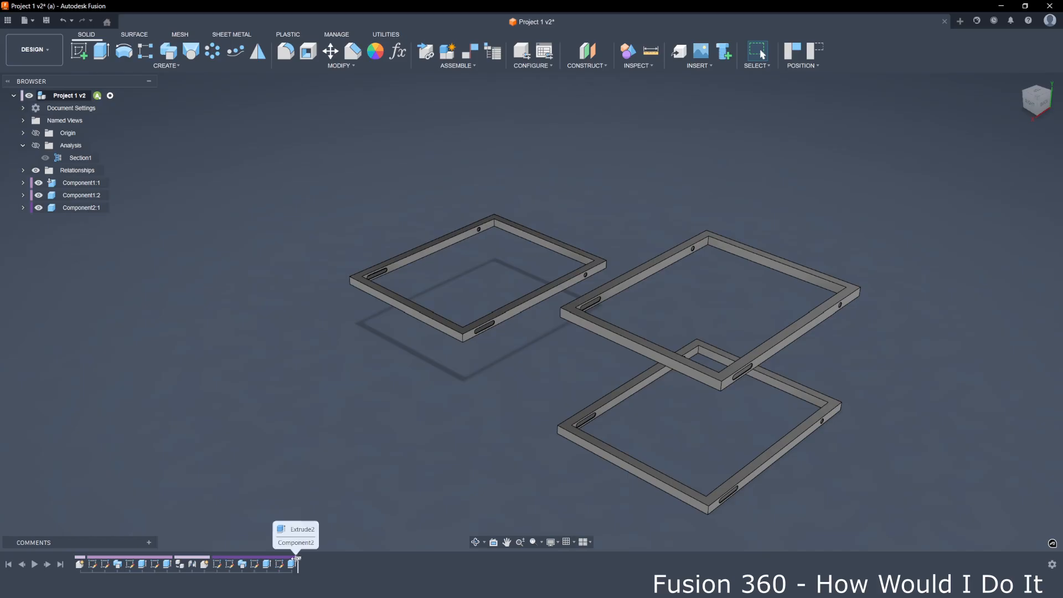
drag(266, 556, 199, 558)
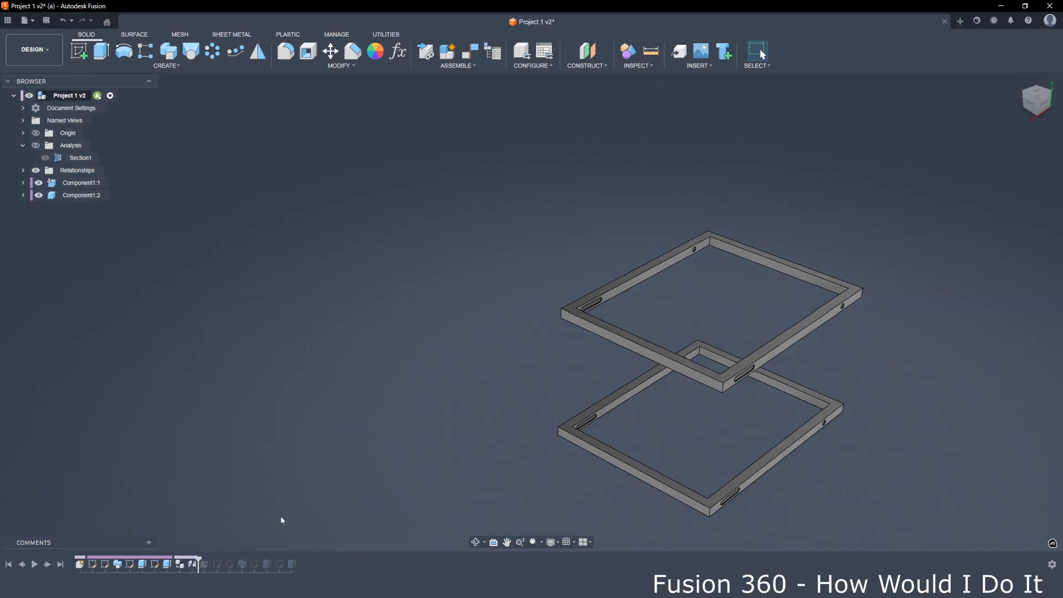
shift+middle_drag(281, 517, 490, 436)
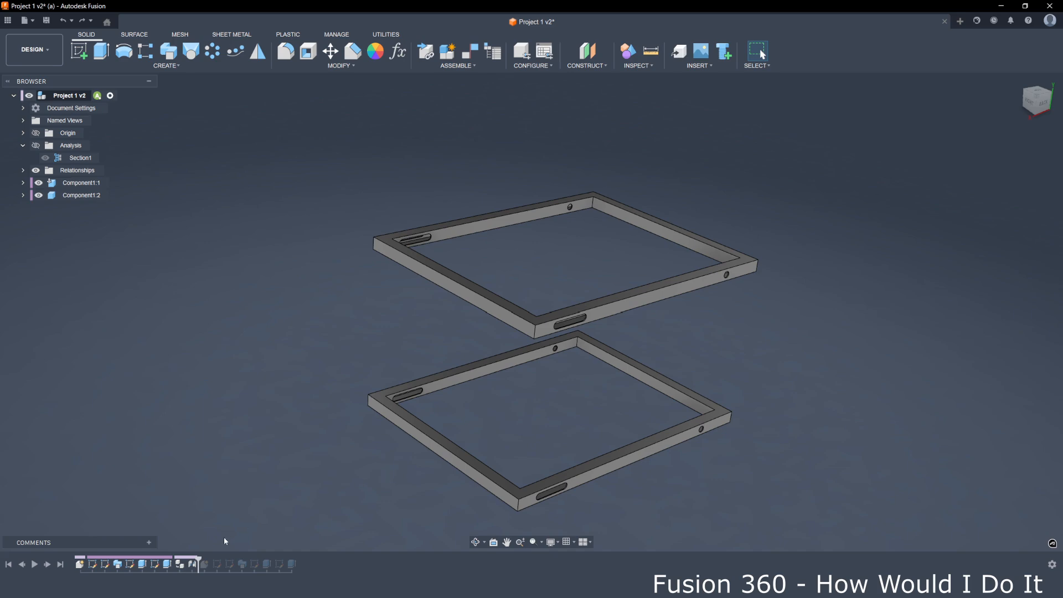
Edit the original frame's base rectangle sketch, set its shorter side to 500 mm, and finish the sketch.
double_click(96, 566)
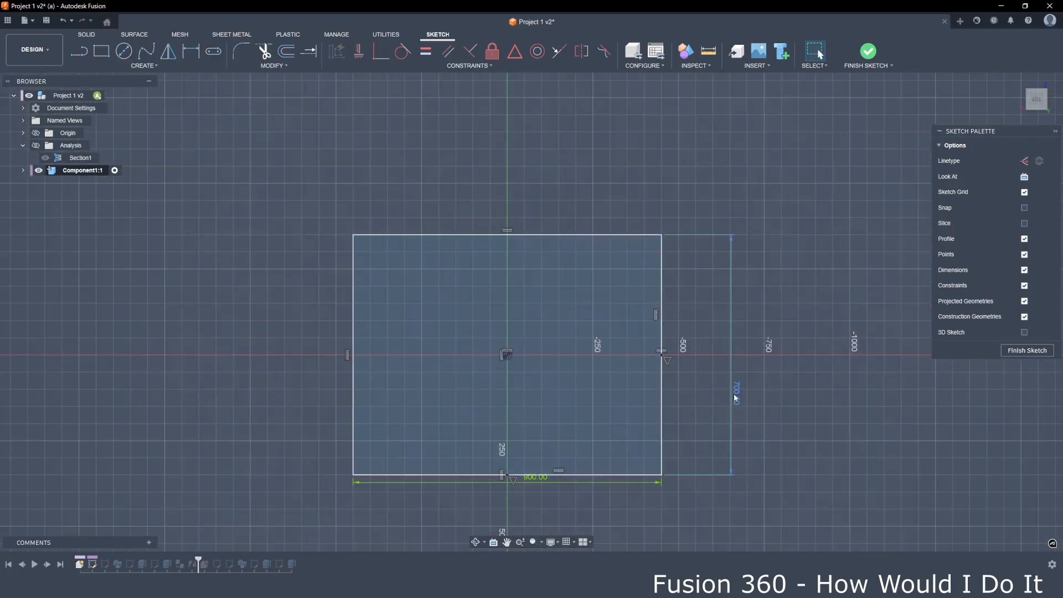
double_click(736, 397)
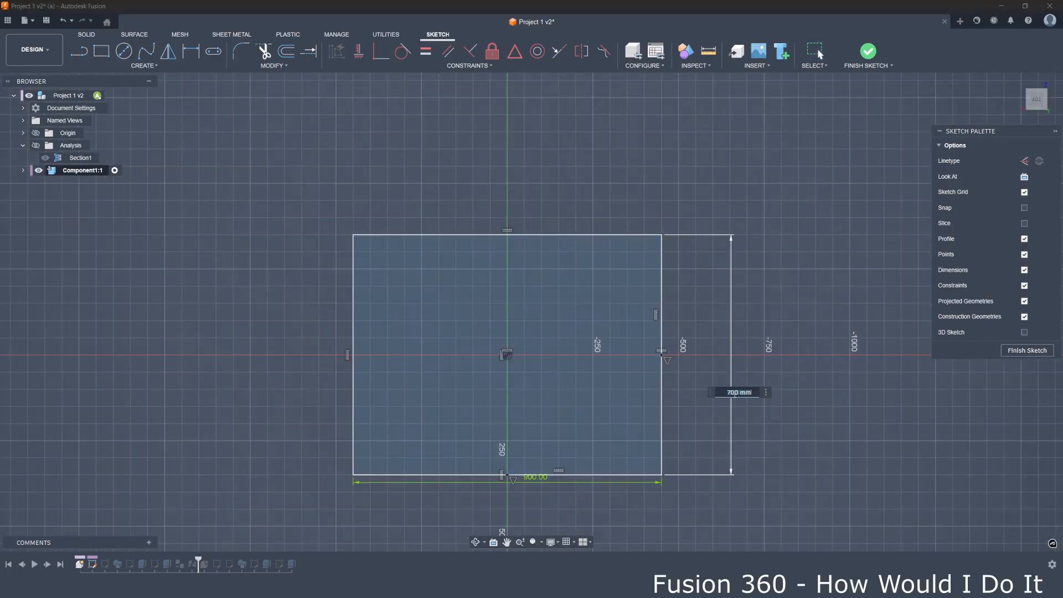
text(500)
key(Return)
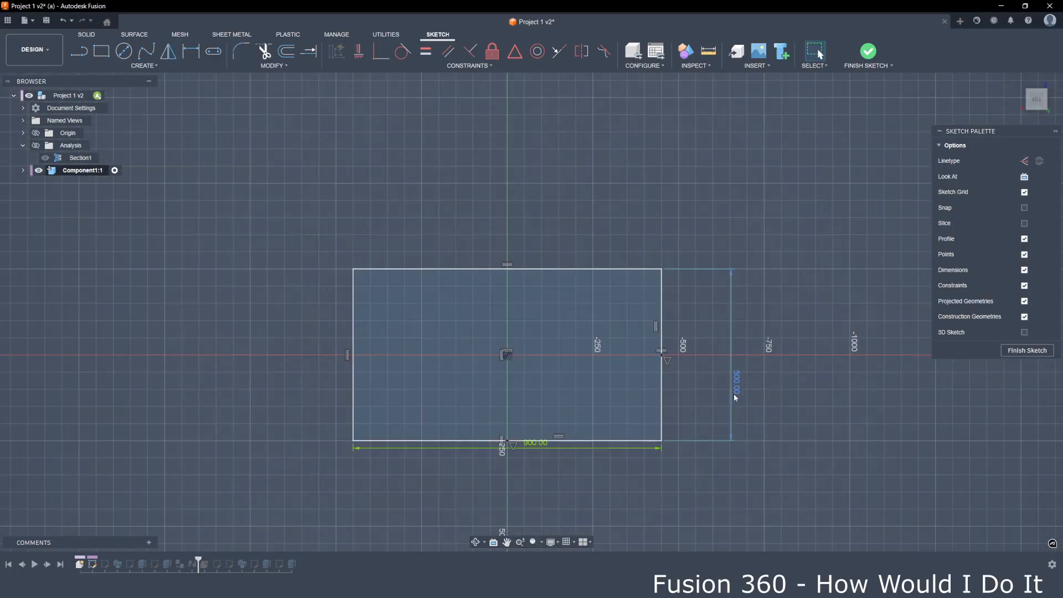
click(878, 64)
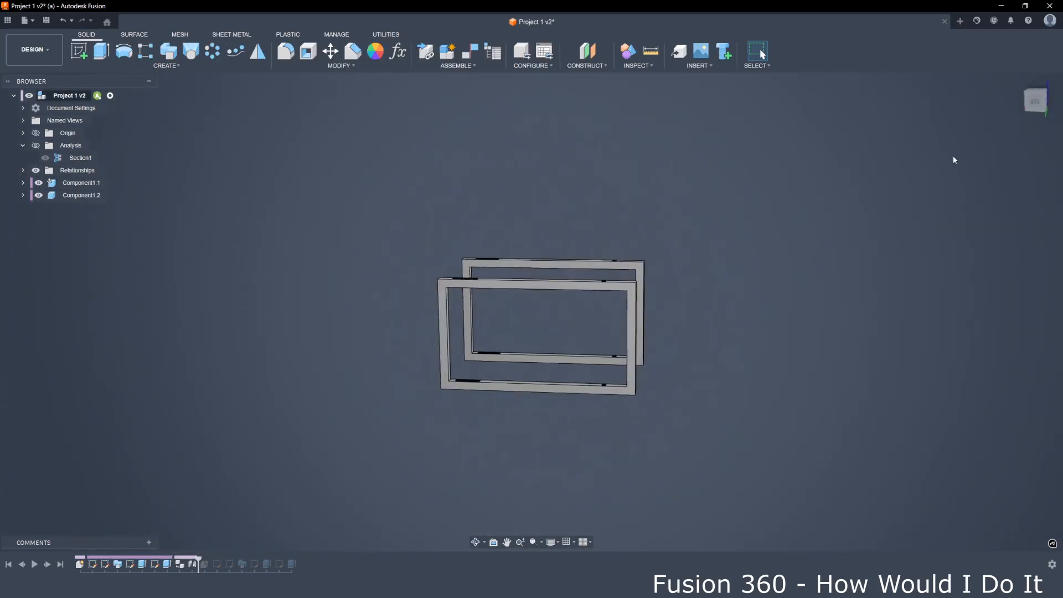
View the frames from above and switch the camera to orthographic.
click(1034, 102)
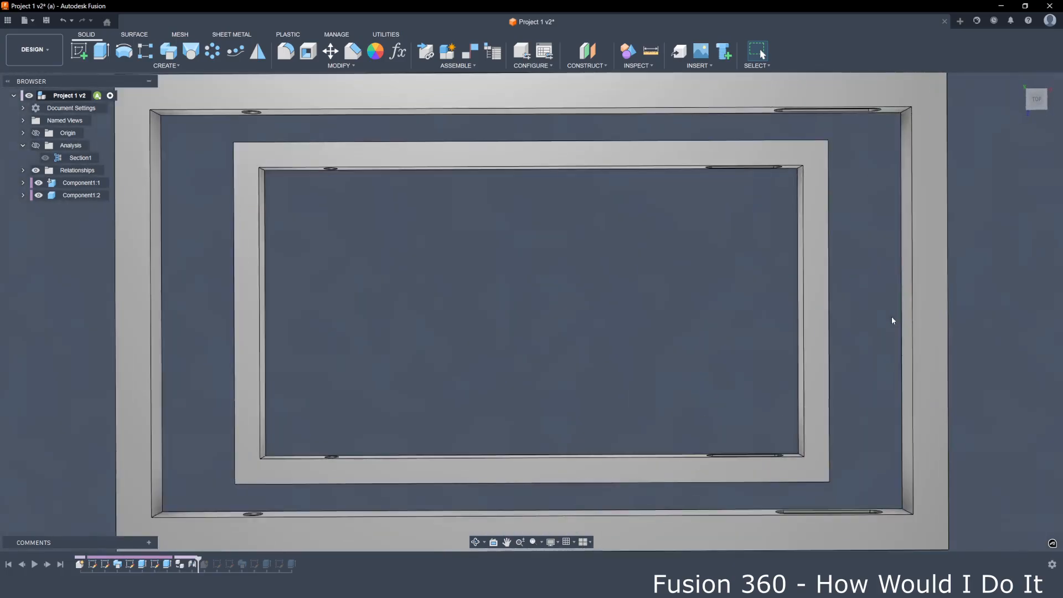
scroll(687, 288, down, 4)
click(552, 545)
mouse_move(581, 506)
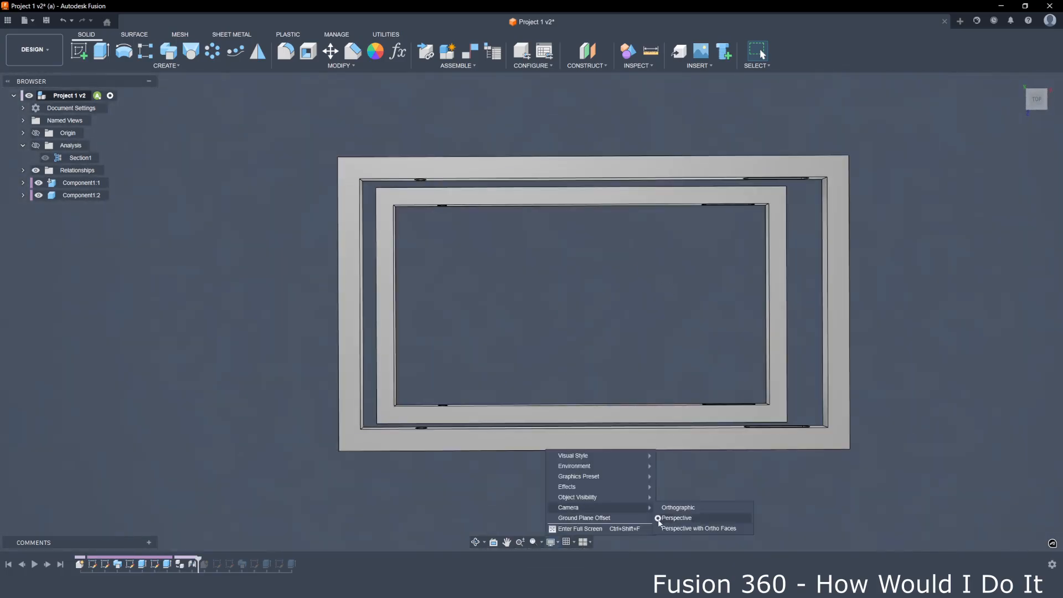
click(673, 507)
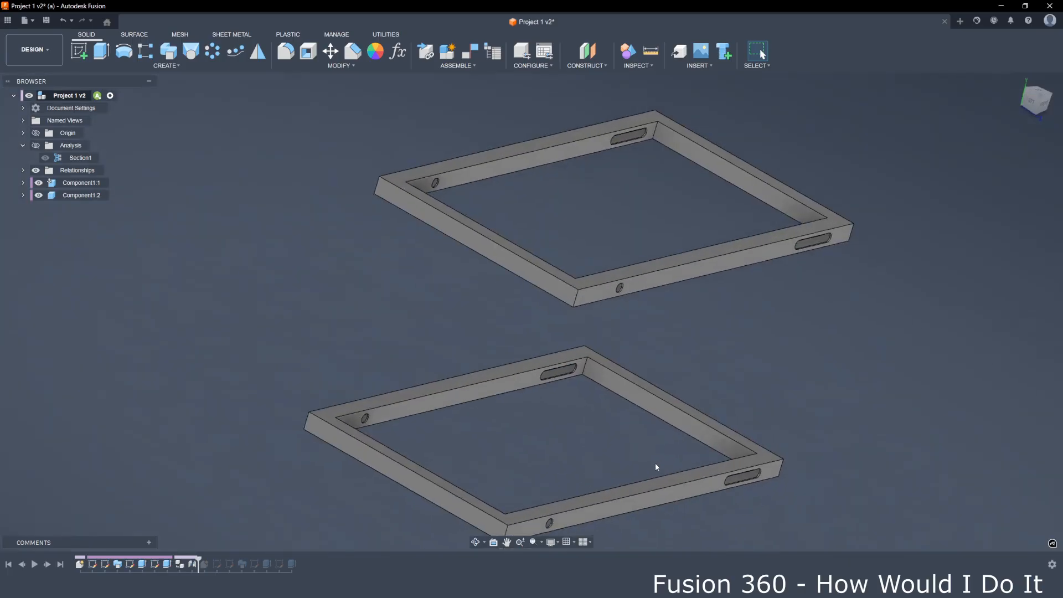
shift+middle_drag(230, 407, 238, 470)
Roll the timeline forward to its end to bring back the independent frame component.
drag(199, 557, 299, 561)
shift+middle_drag(324, 547, 359, 445)
drag(367, 437, 127, 348)
shift+middle_drag(173, 460, 263, 562)
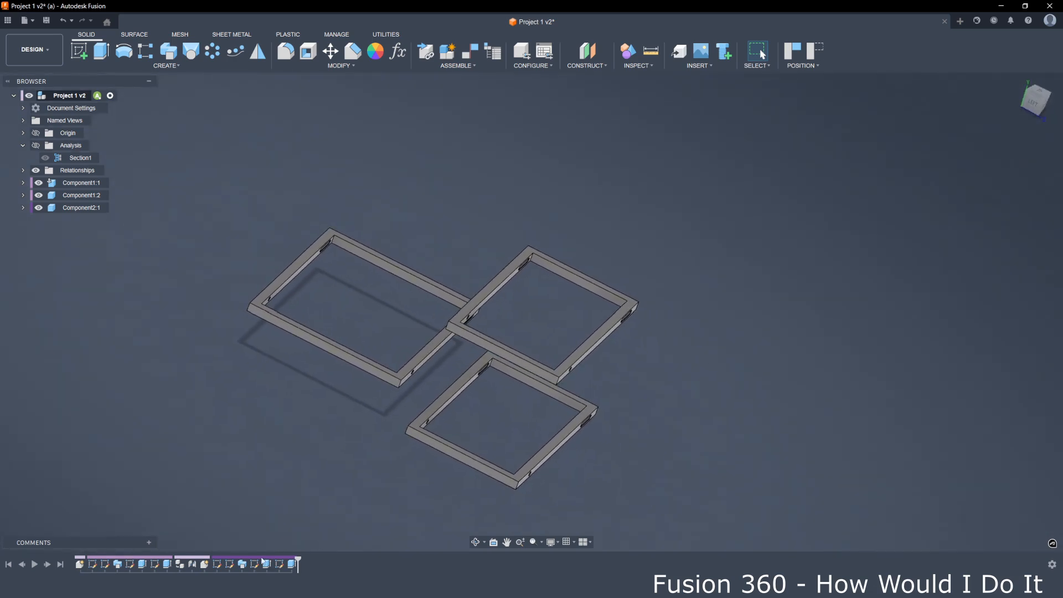
Edit Component2's base rectangle sketch, set its shorter side to 400 mm, and finish the sketch.
double_click(223, 564)
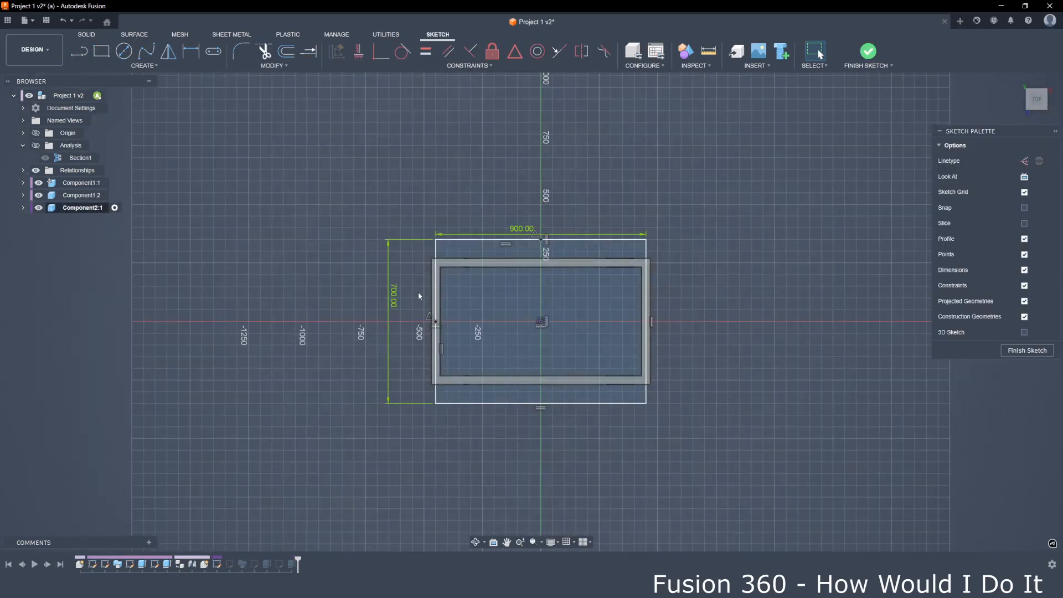
double_click(394, 294)
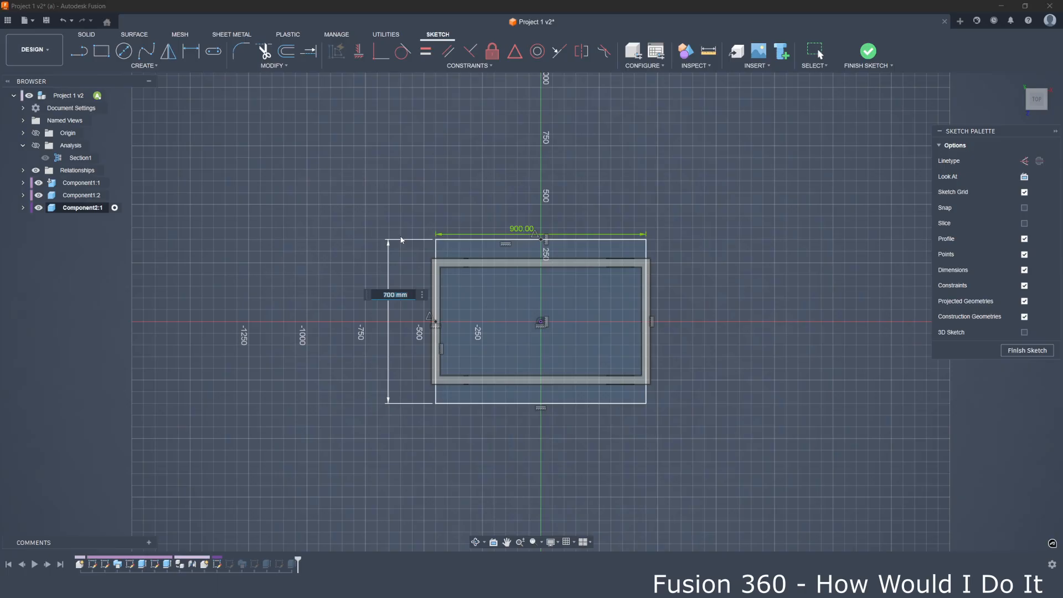
key(Return)
scroll(487, 287, up, 3)
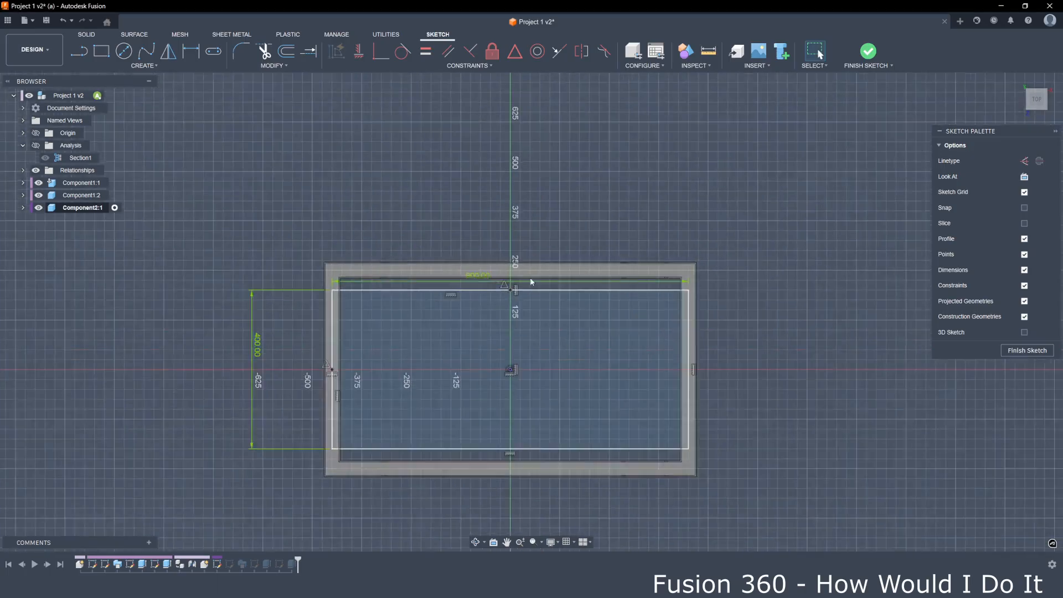
click(868, 51)
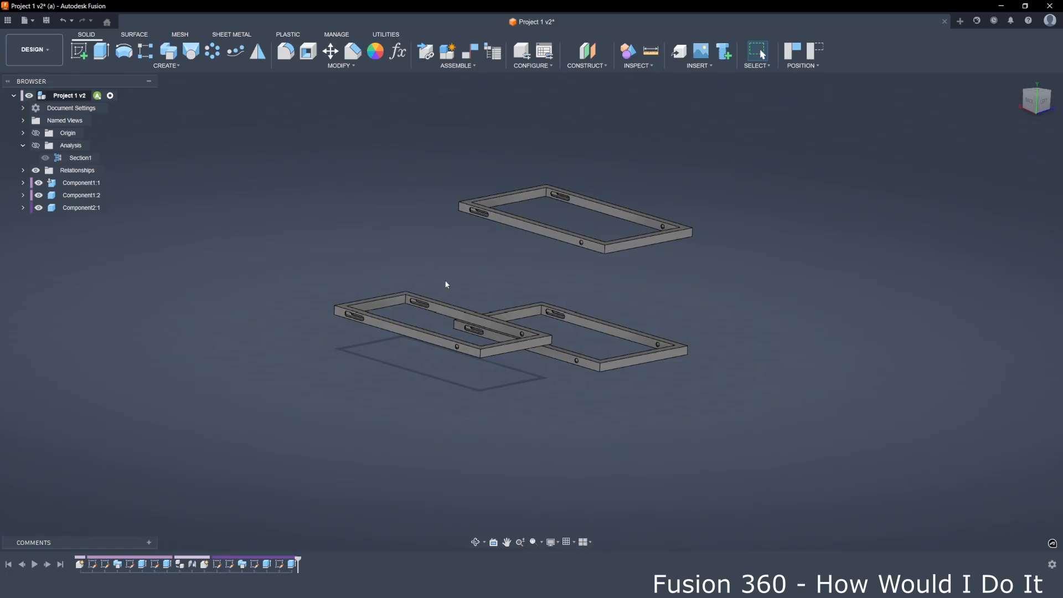
Examine the independent Component2 frame beside the two linked frames, and review the slot dimensions in its slot sketch.
scroll(487, 255, up, 4)
click(92, 209)
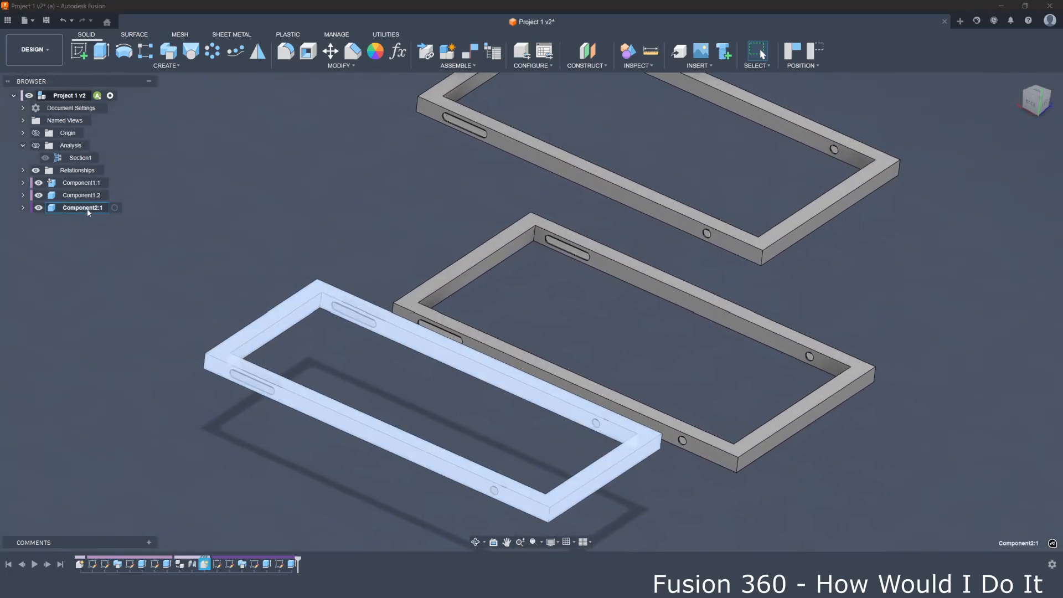
scroll(227, 220, down, 3)
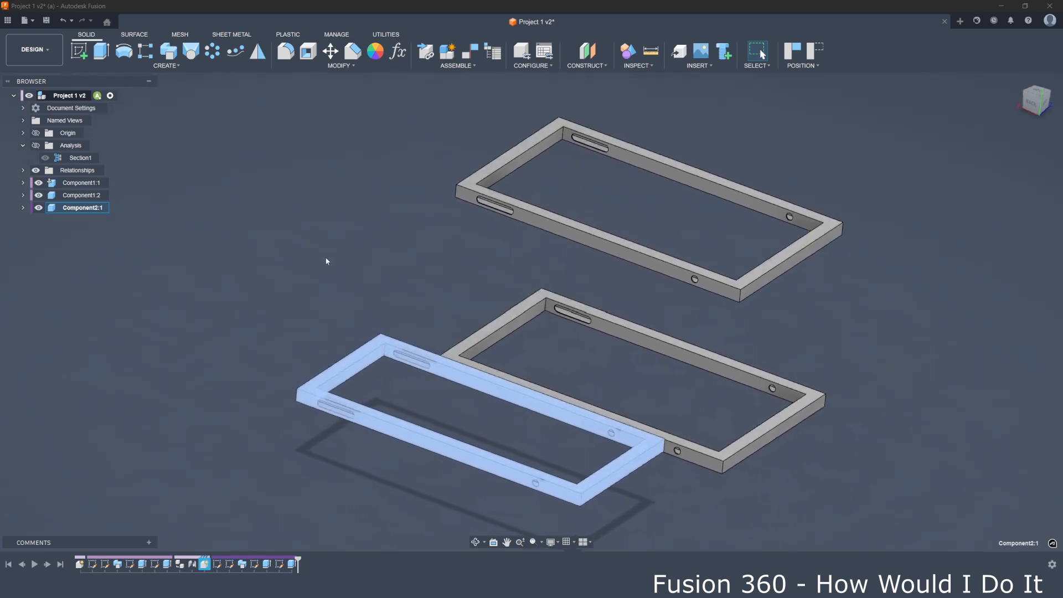
click(332, 258)
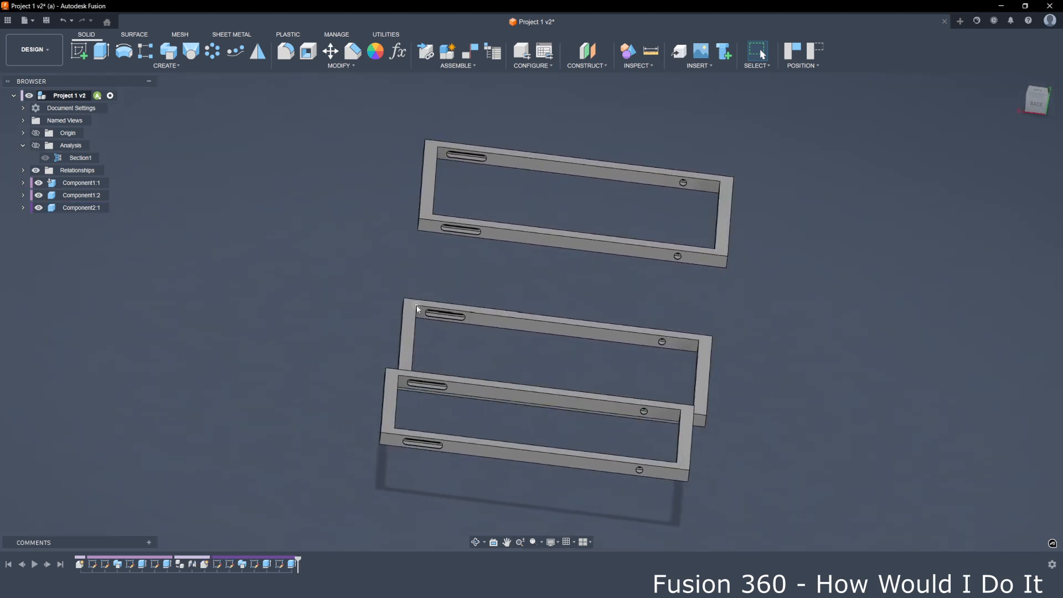
scroll(426, 414, up, 10)
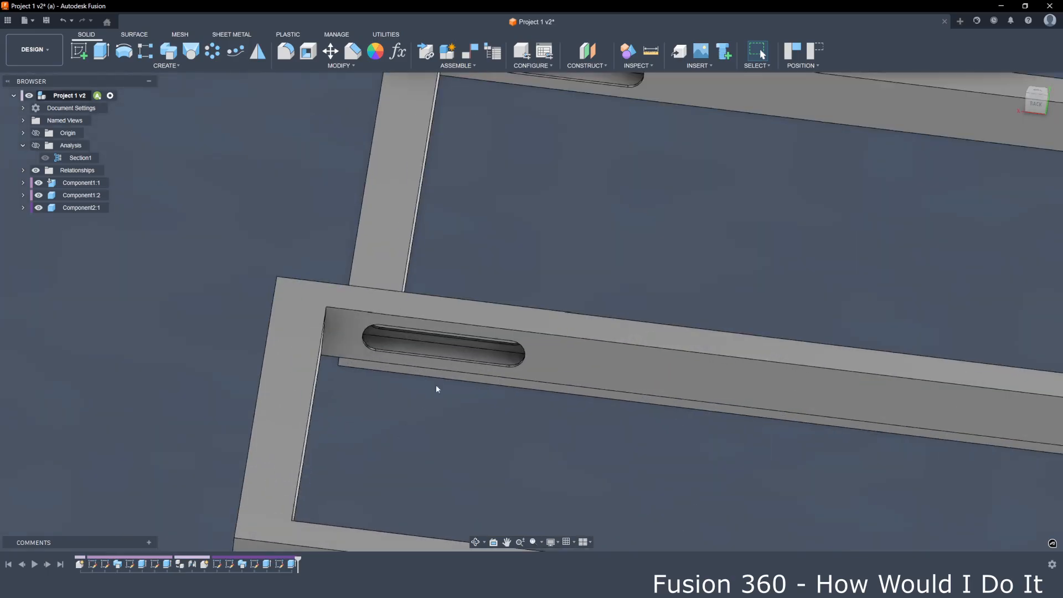
scroll(384, 337, down, 10)
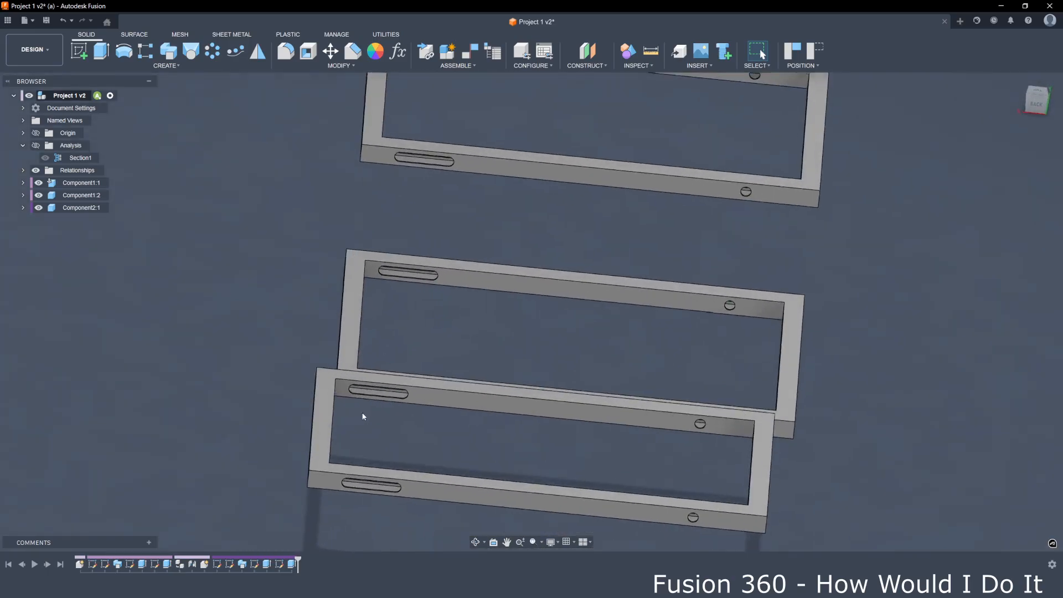
shift+middle_drag(388, 402, 401, 395)
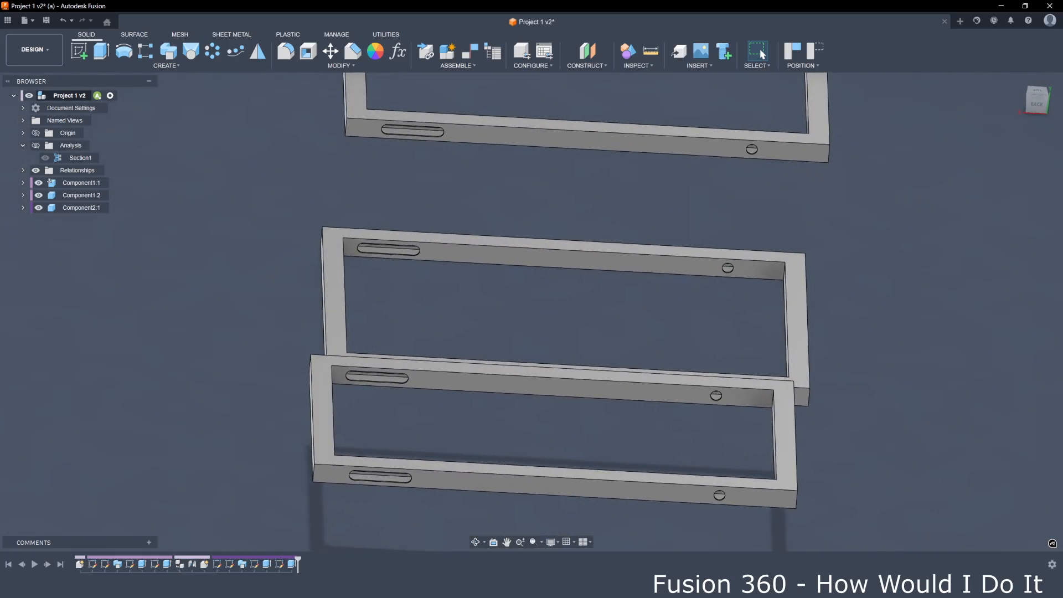
double_click(256, 565)
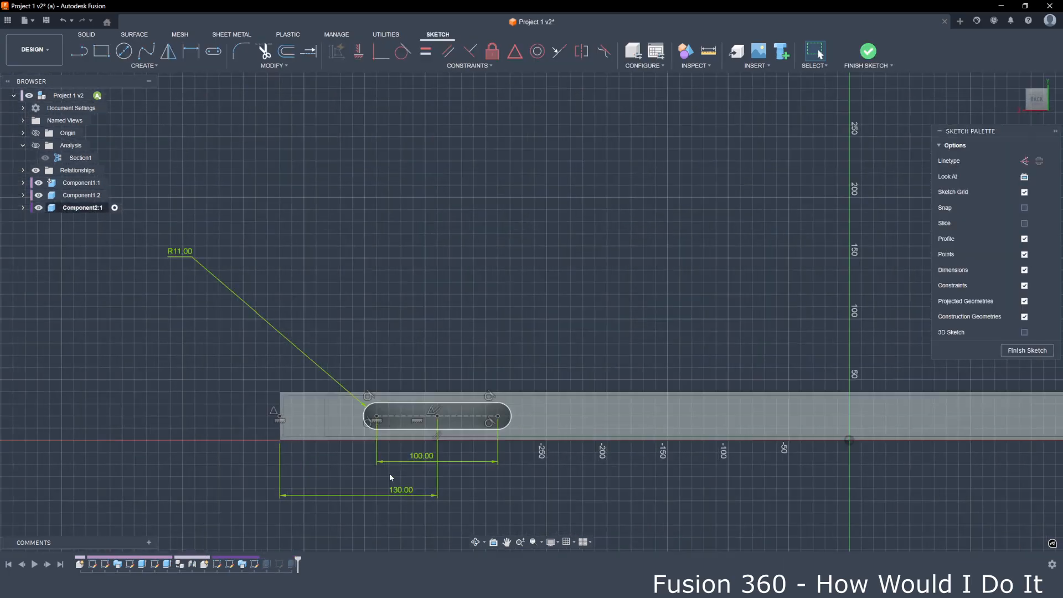
click(403, 408)
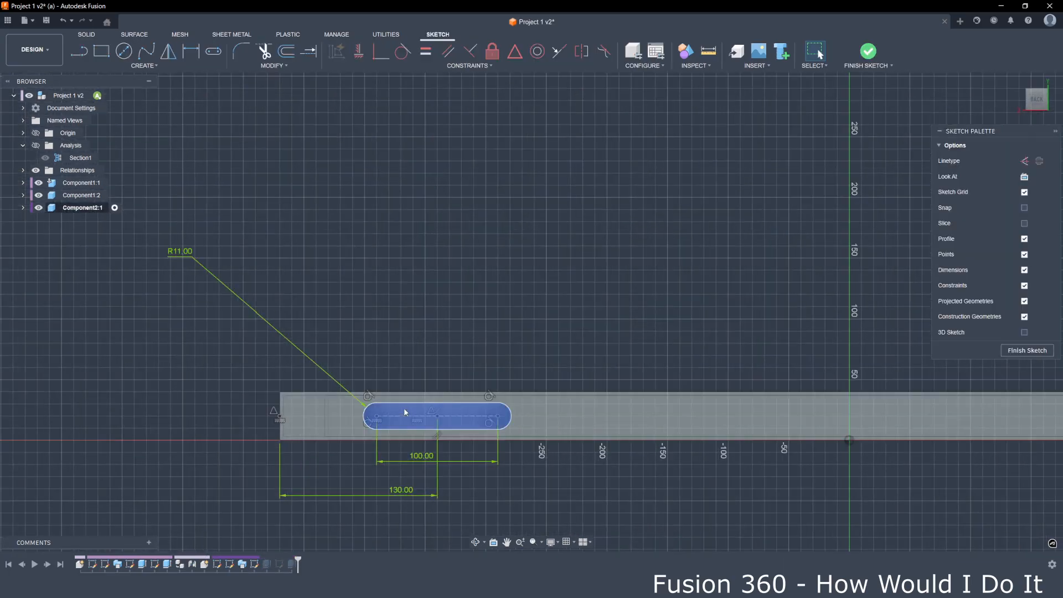
scroll(404, 410, down, 3)
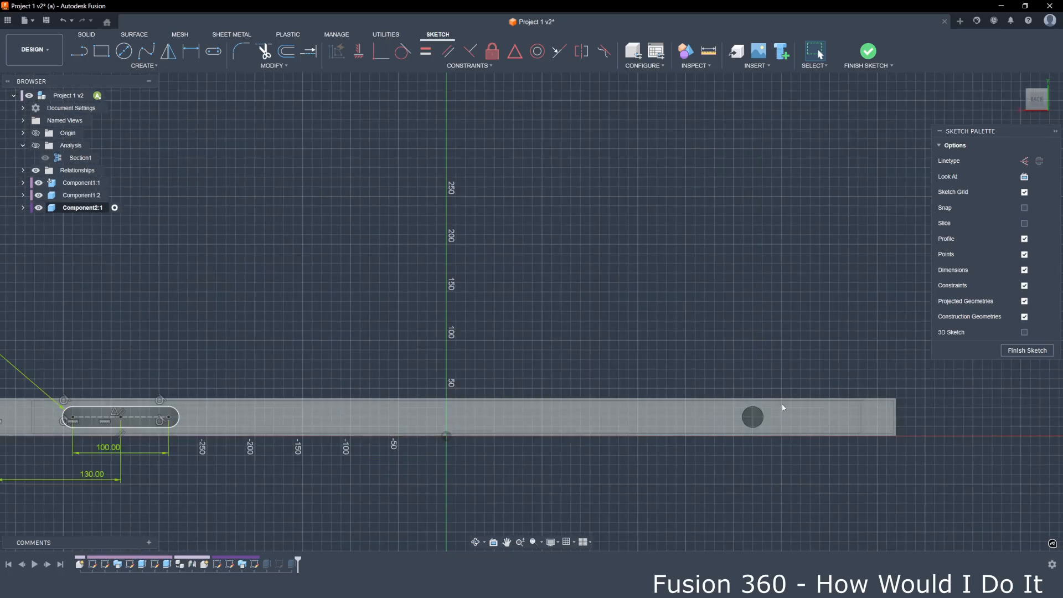
scroll(667, 424, down, 5)
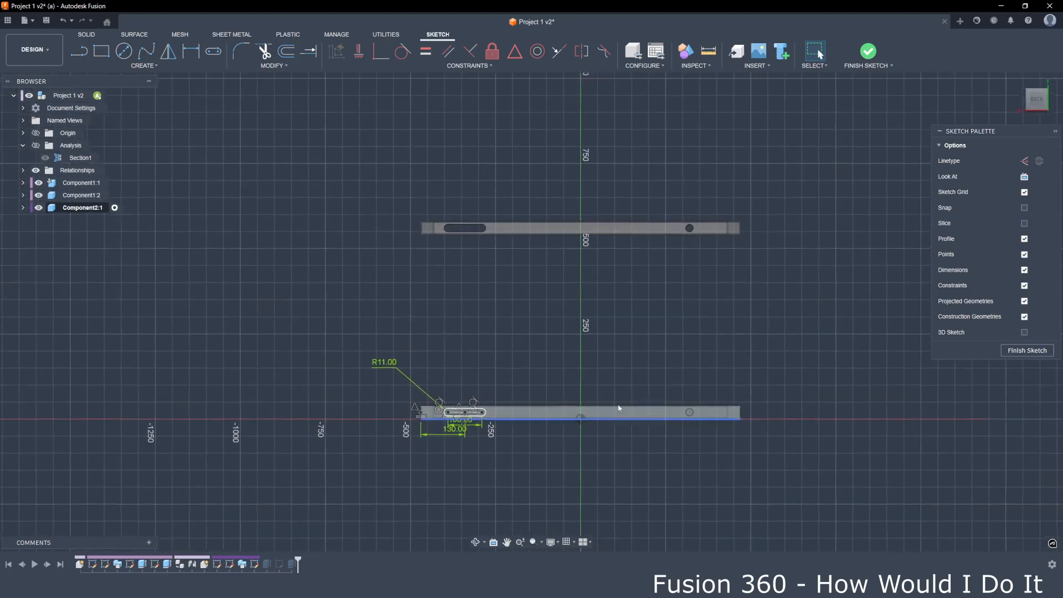
click(868, 52)
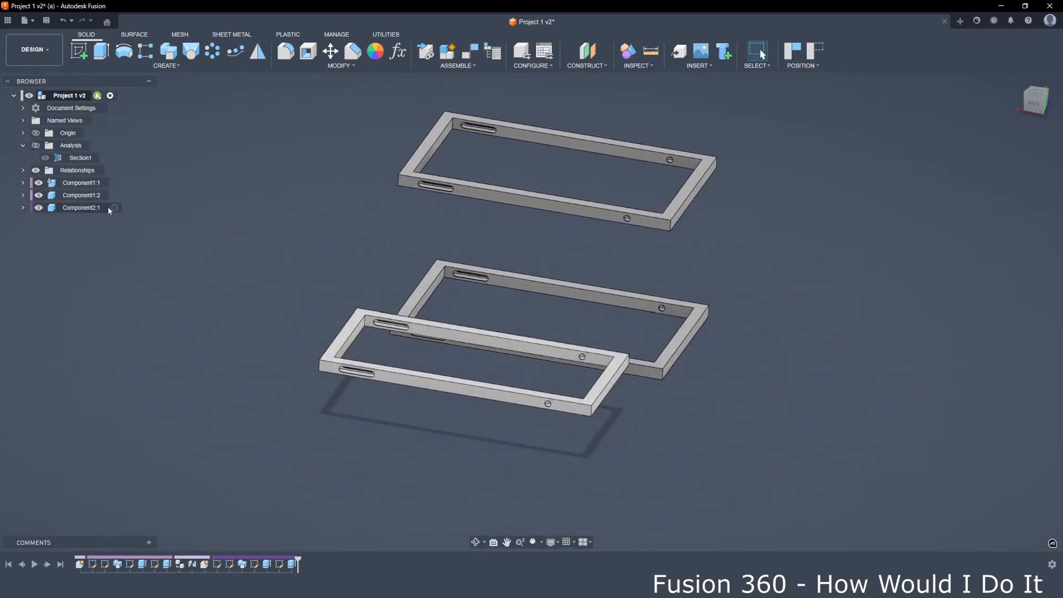
Isolate Component2 and delete its slot sketch together with the slot cut feature from the timeline.
right_click(82, 209)
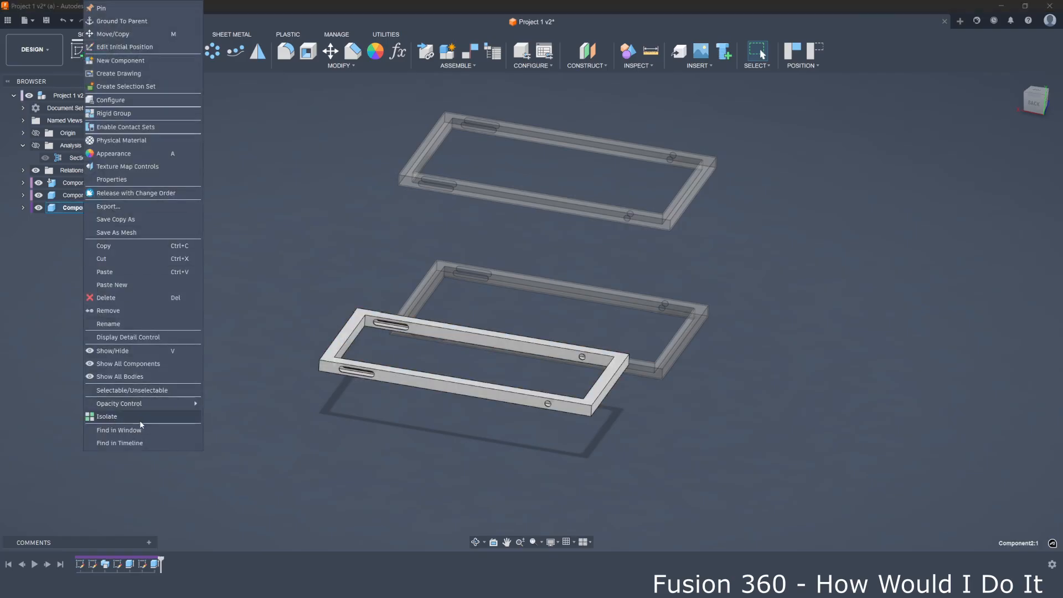
click(107, 416)
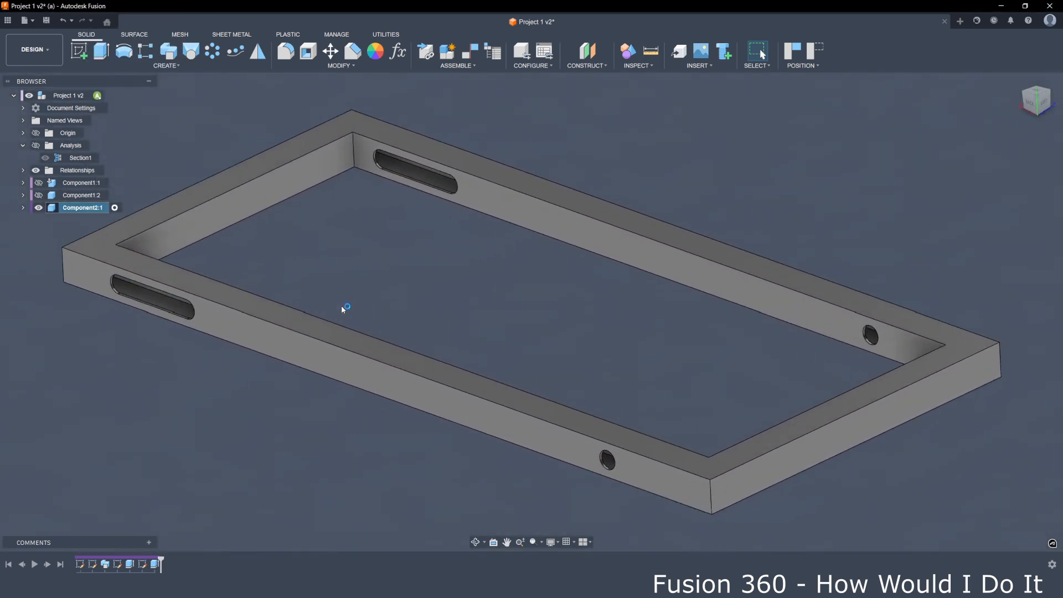
scroll(554, 403, down, 3)
shift+middle_drag(575, 400, 578, 402)
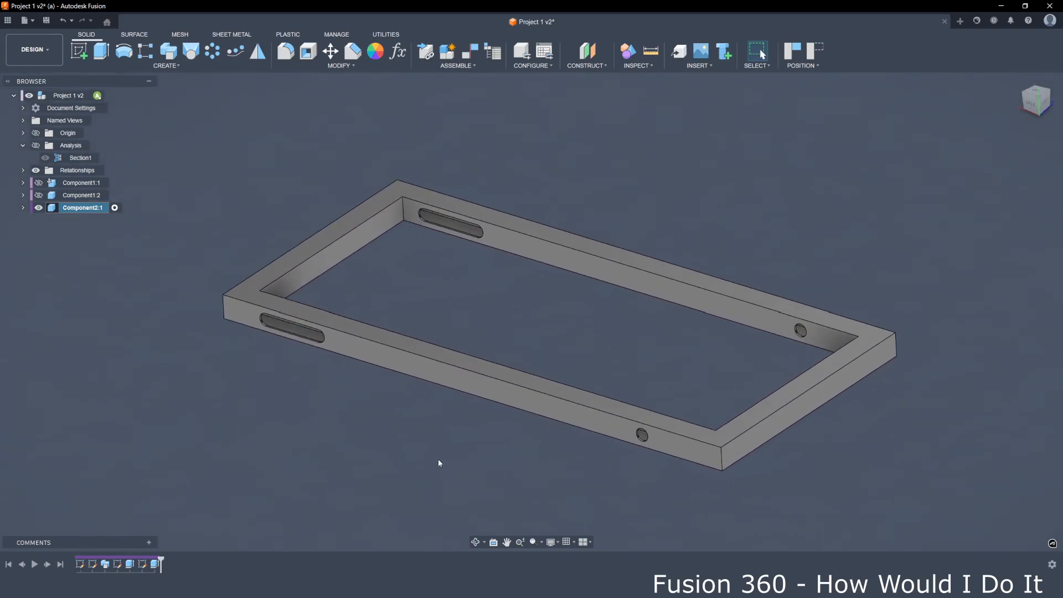
click(130, 568)
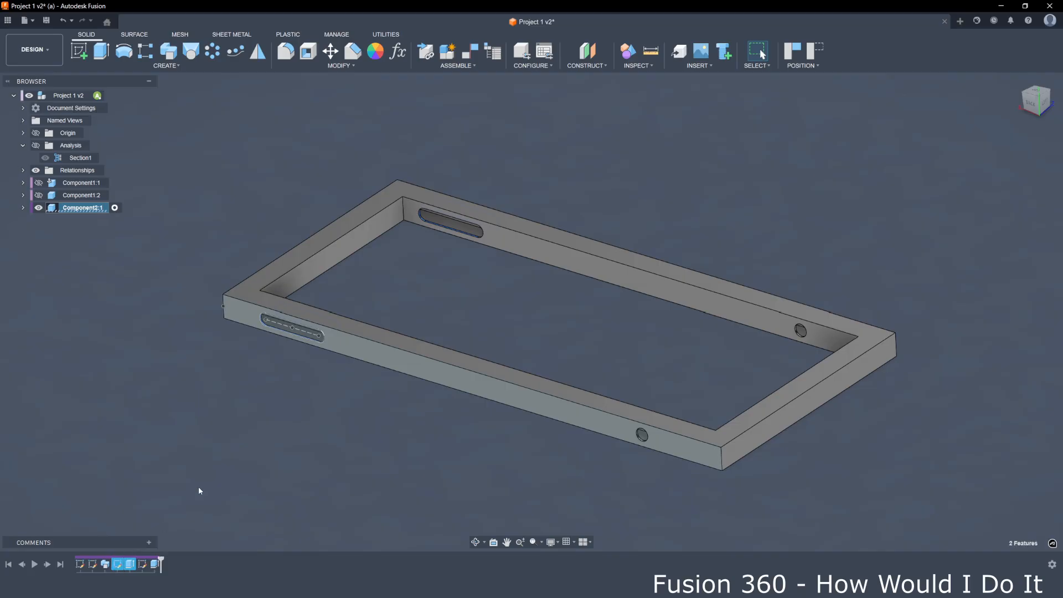
key(Delete)
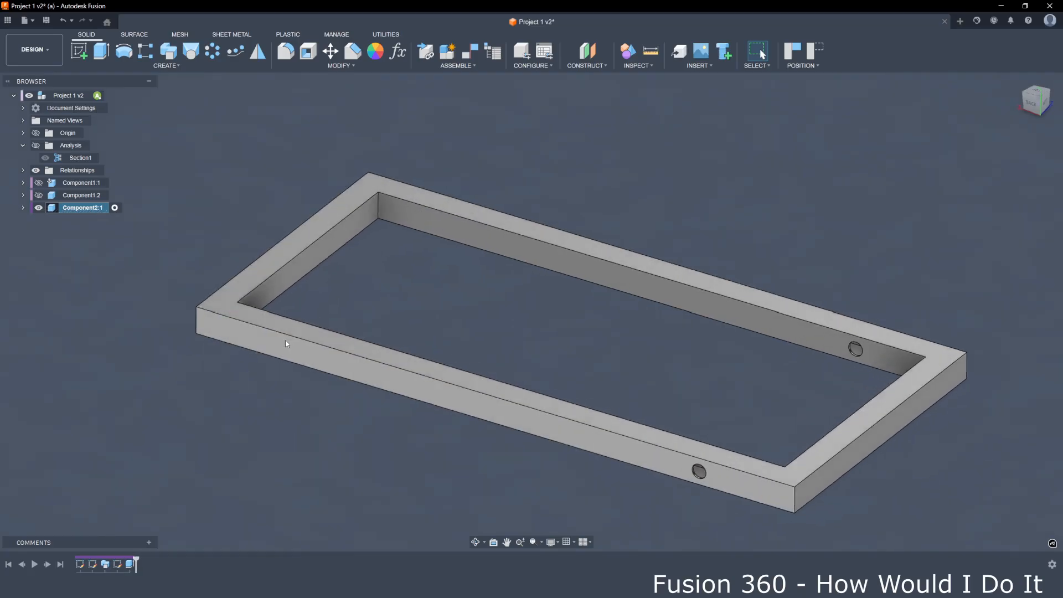
Edit Component2's hole sketch and replace the hole's diameter formula with a plain value of 22 mm.
double_click(117, 565)
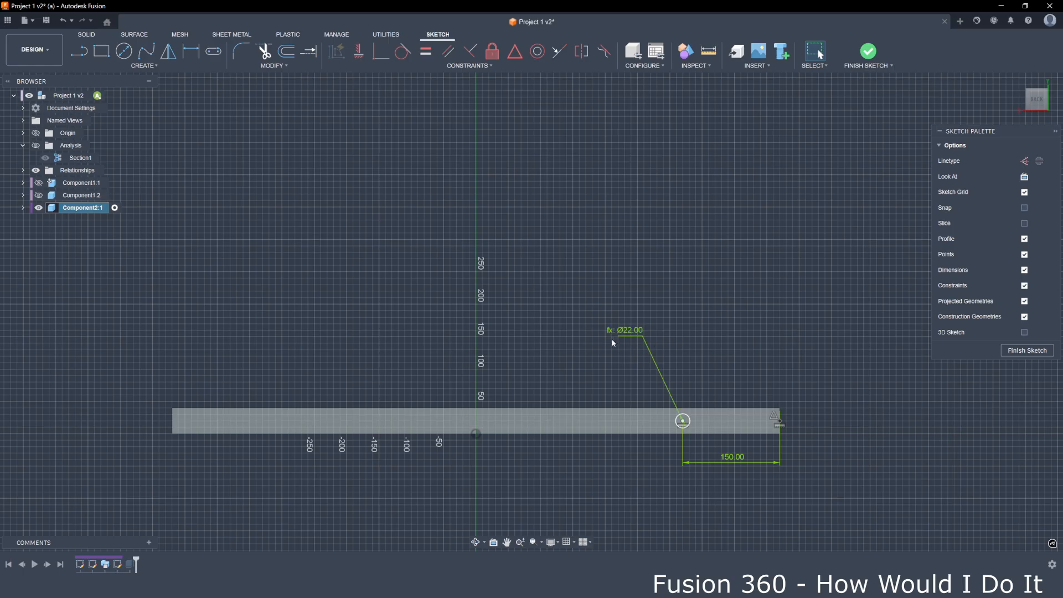
scroll(628, 333, up, 1)
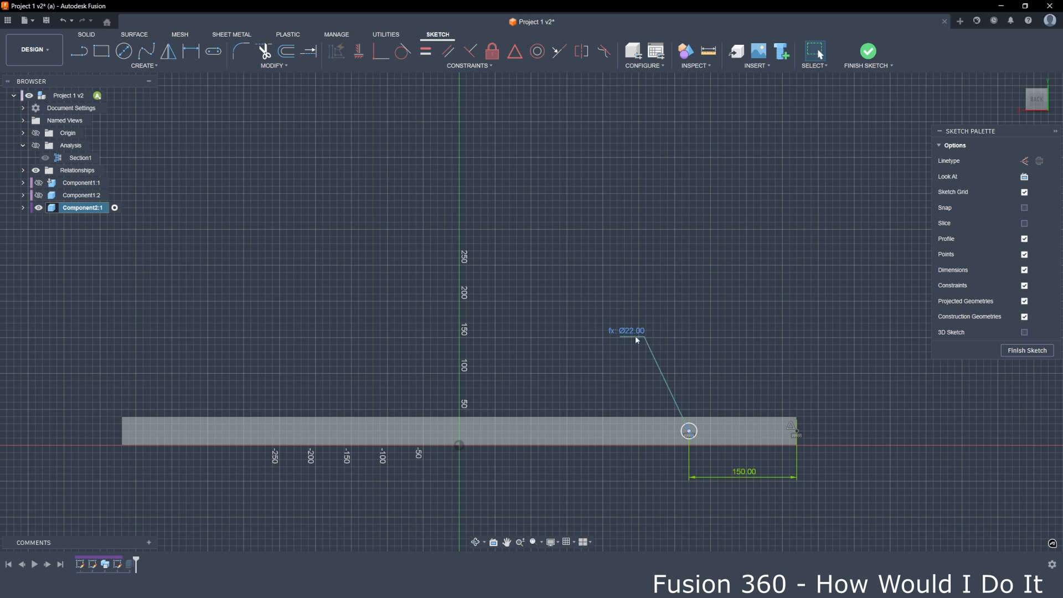
mouse_move(637, 340)
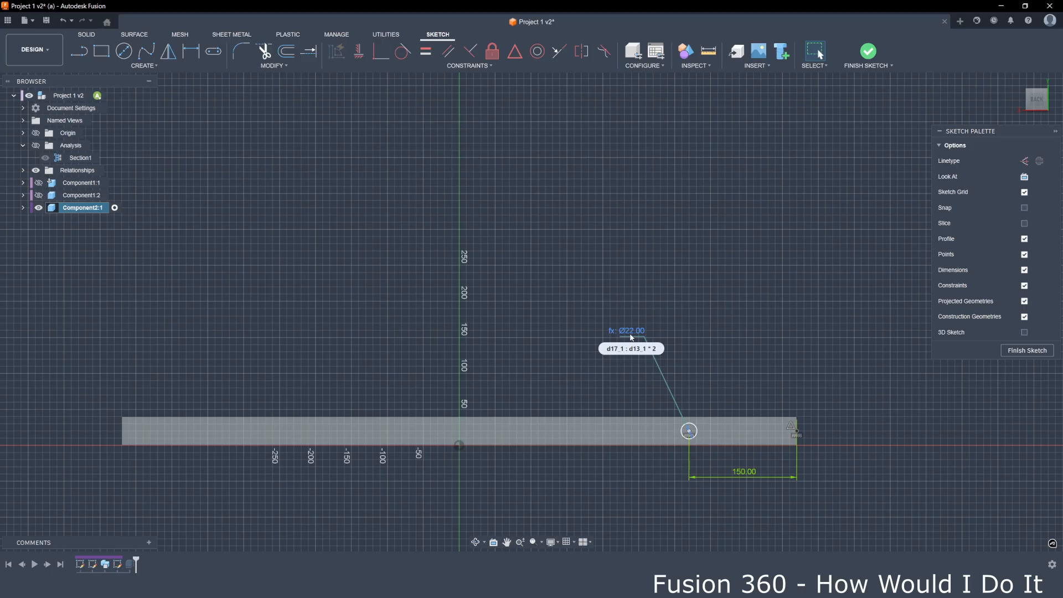
scroll(637, 334, up, 2)
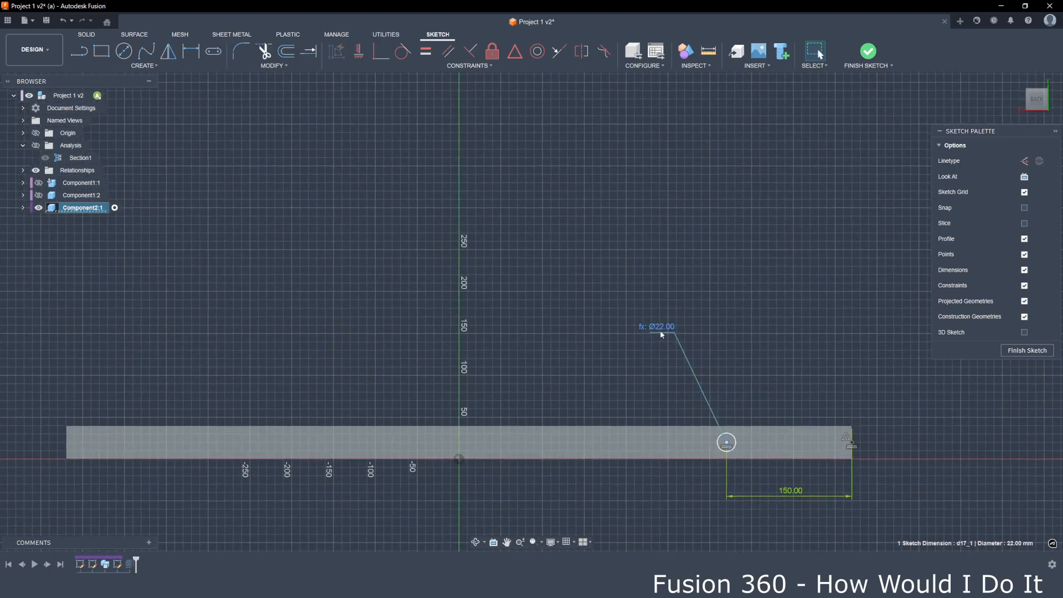
double_click(660, 330)
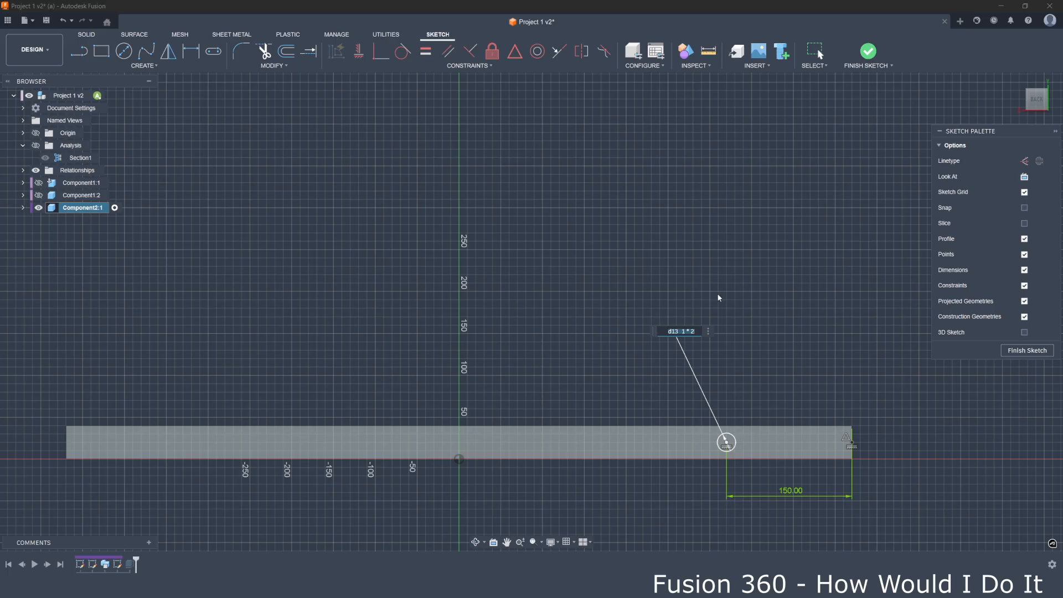
text(22)
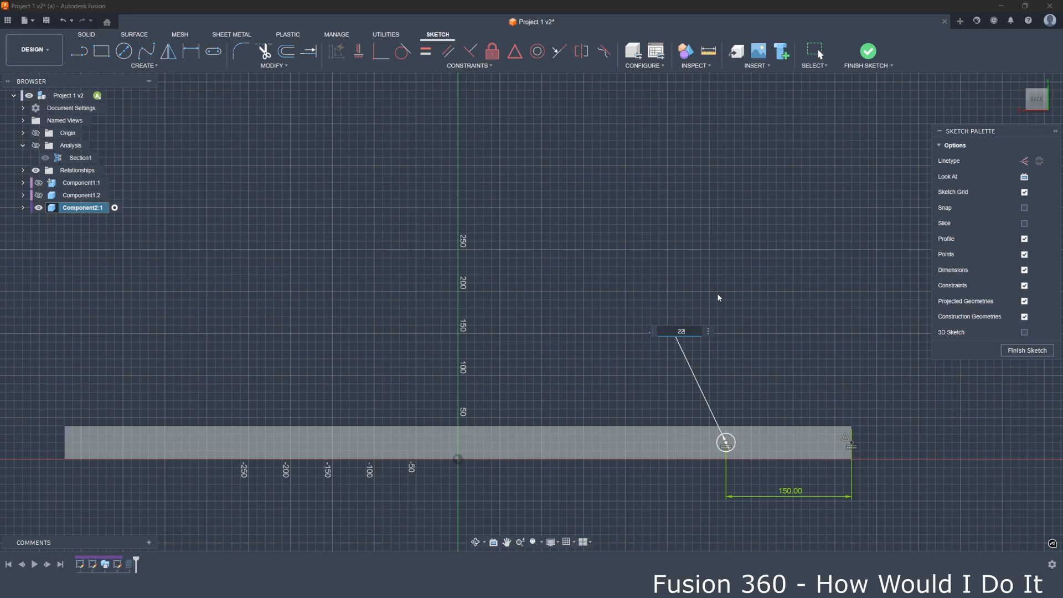
key(Return)
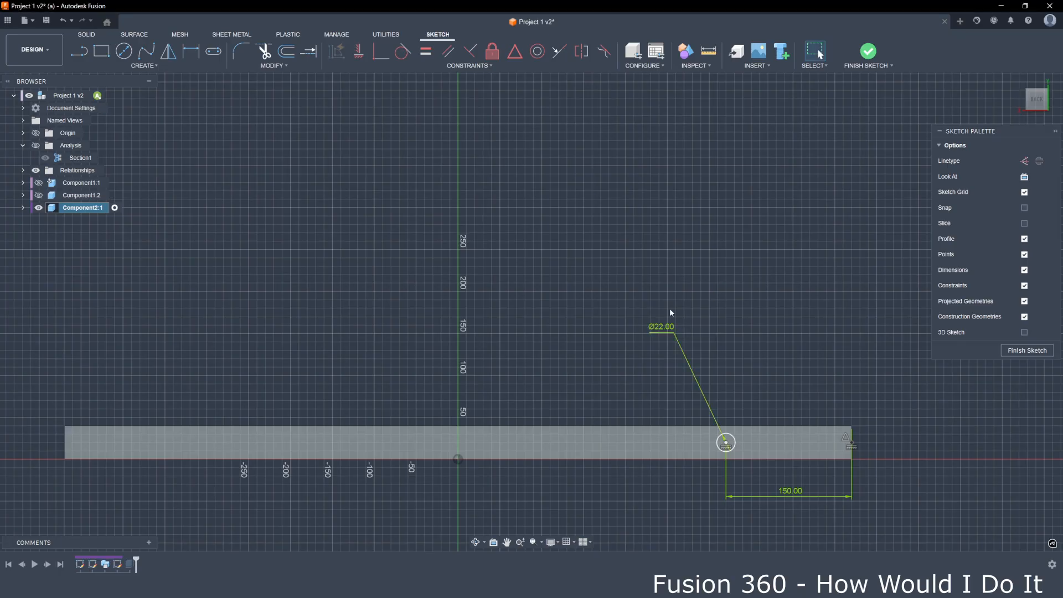
Sketch a 50 mm diameter circle above the tube, between the sketch origin and the existing hole.
click(133, 53)
click(601, 374)
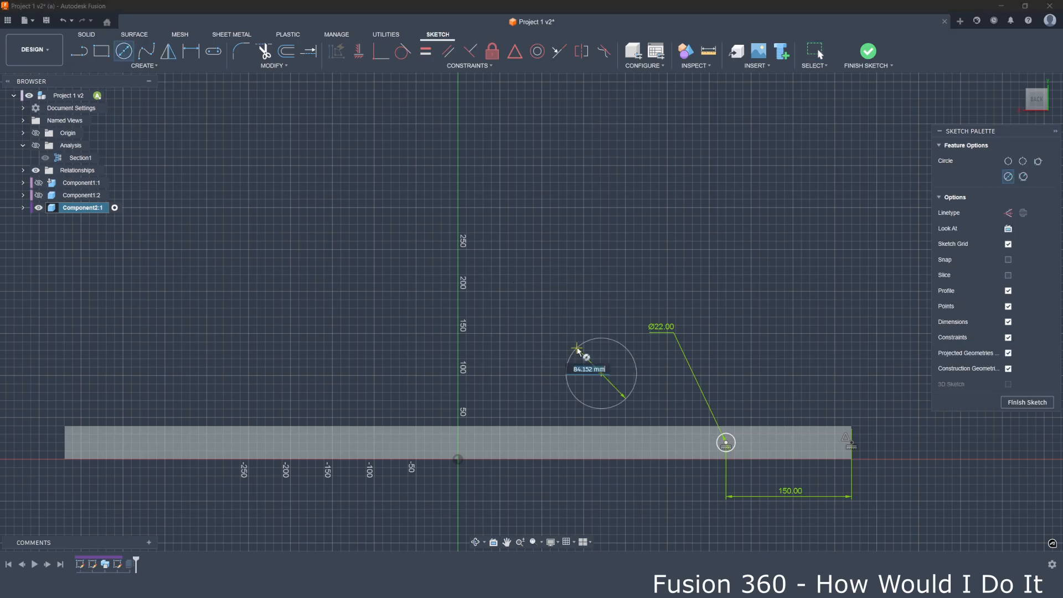
key(Return)
key(Escape)
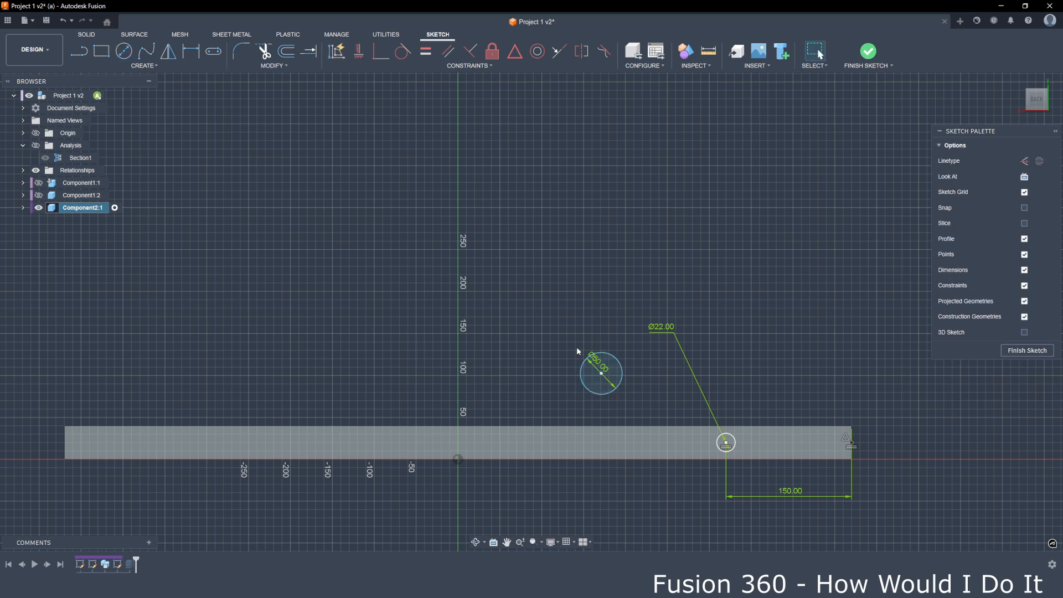
Move the new circle's diameter dimension clear of the circle and link its value to the existing hole's diameter dimension.
drag(602, 360, 540, 315)
double_click(540, 315)
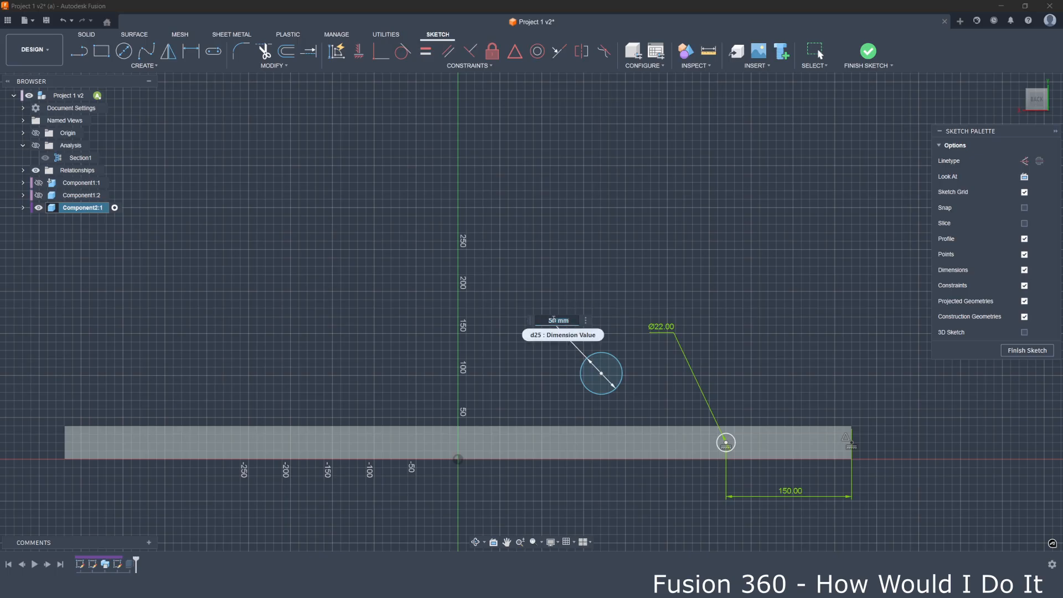
click(659, 330)
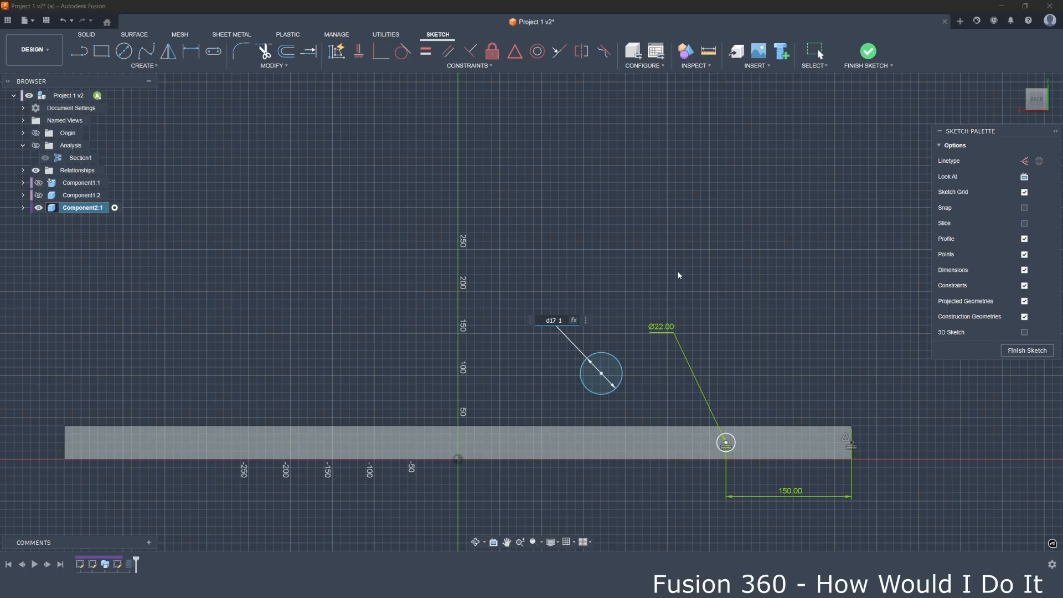
key(Return)
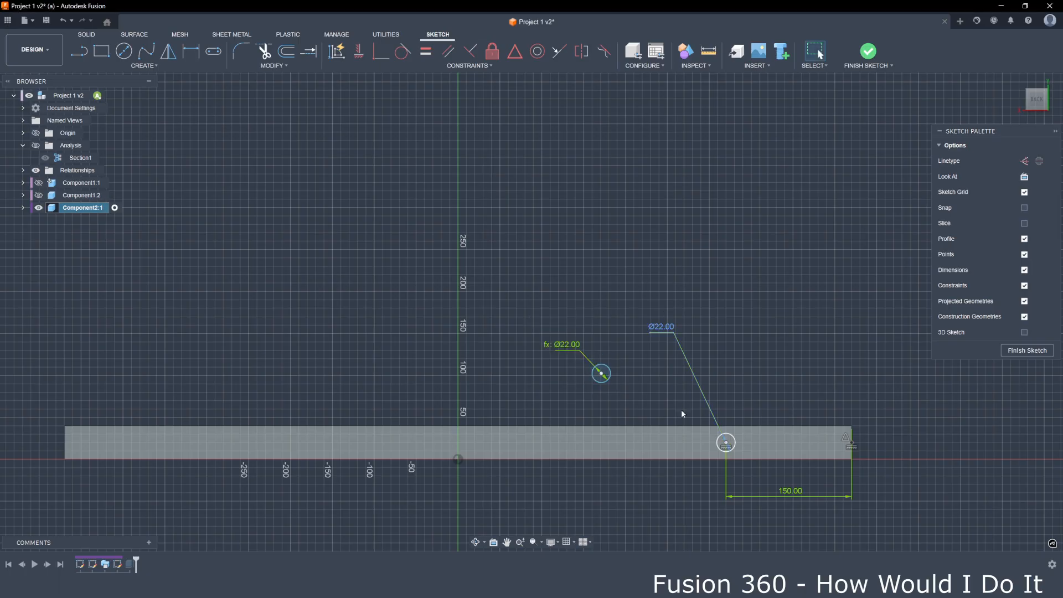
Test the diameter link by setting the original hole's diameter to 50 mm, and undo the change.
double_click(661, 328)
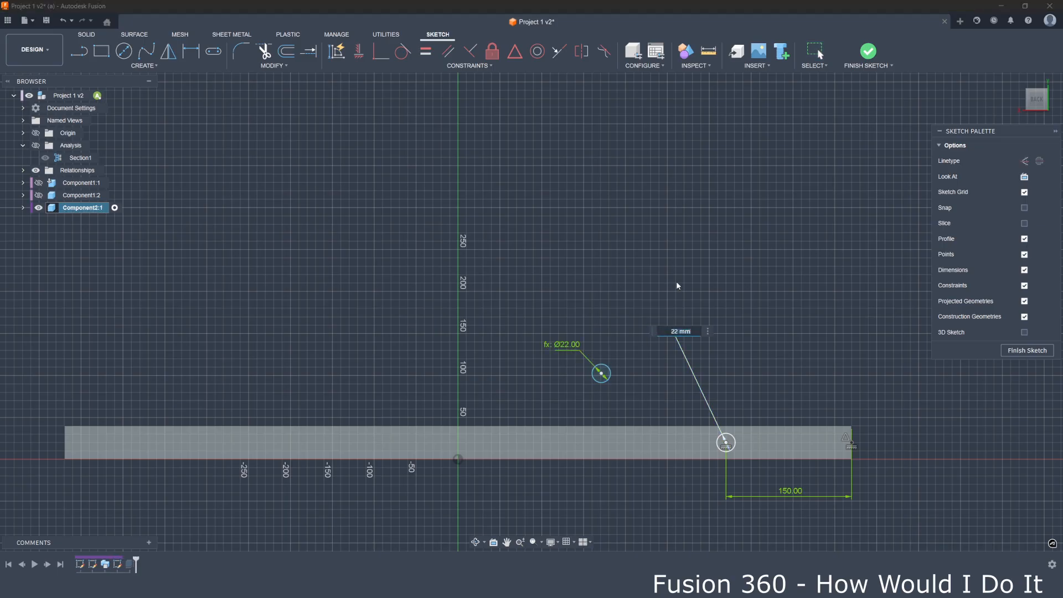
text(50)
key(Return)
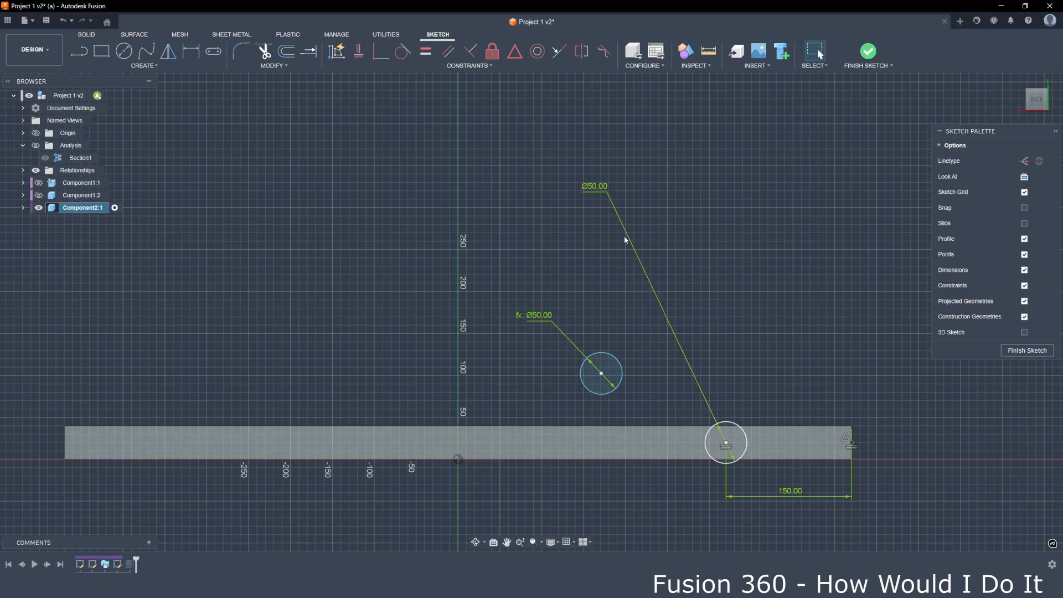
key(ctrl+z)
Dimension the new circle's centre from the tube end opposite the original hole, linking the distance to the original hole's 150 mm offset.
click(603, 374)
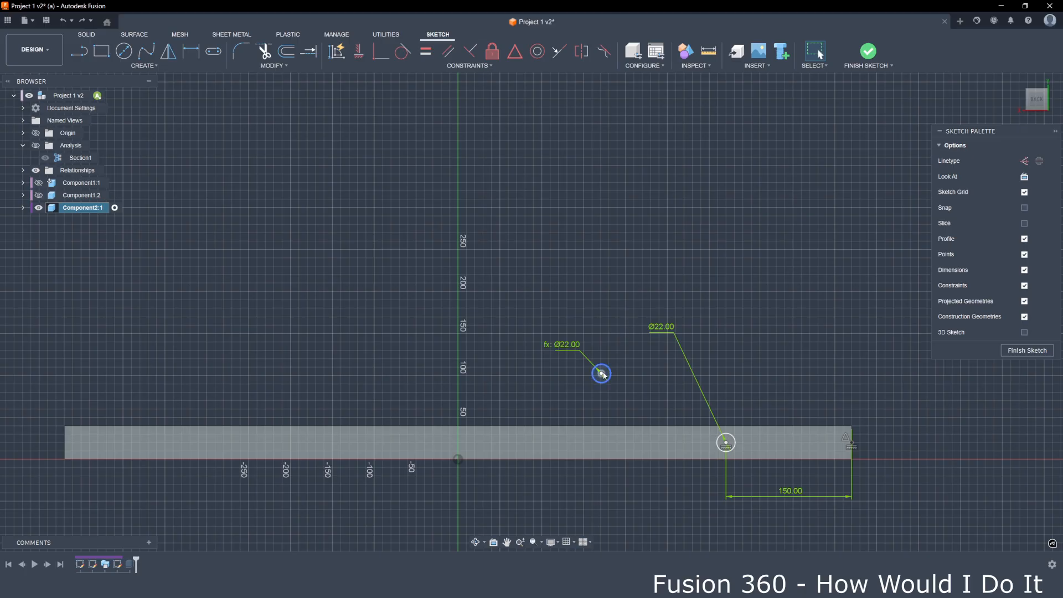
click(189, 53)
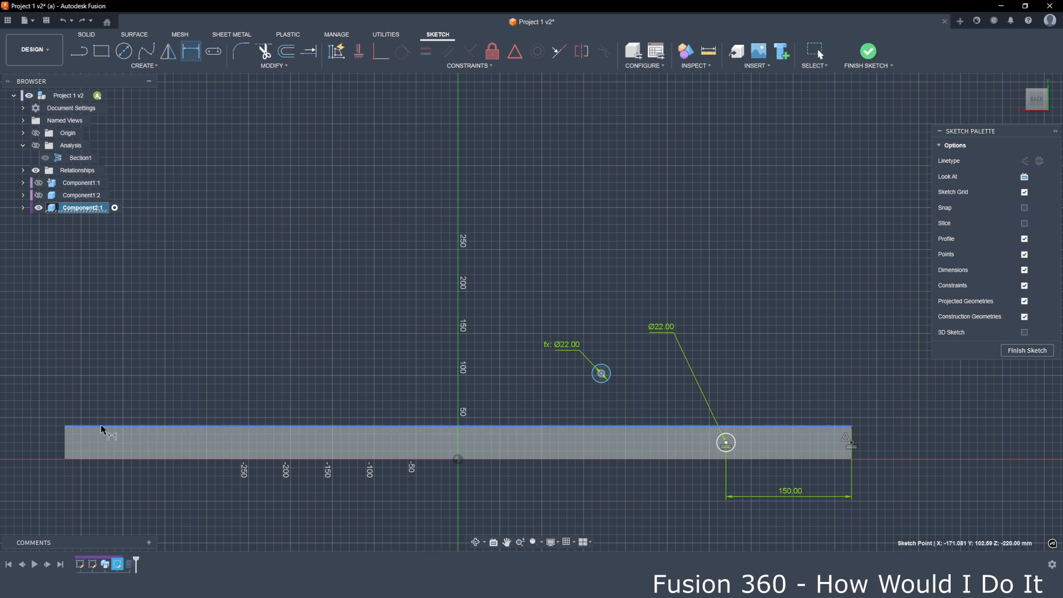
click(63, 442)
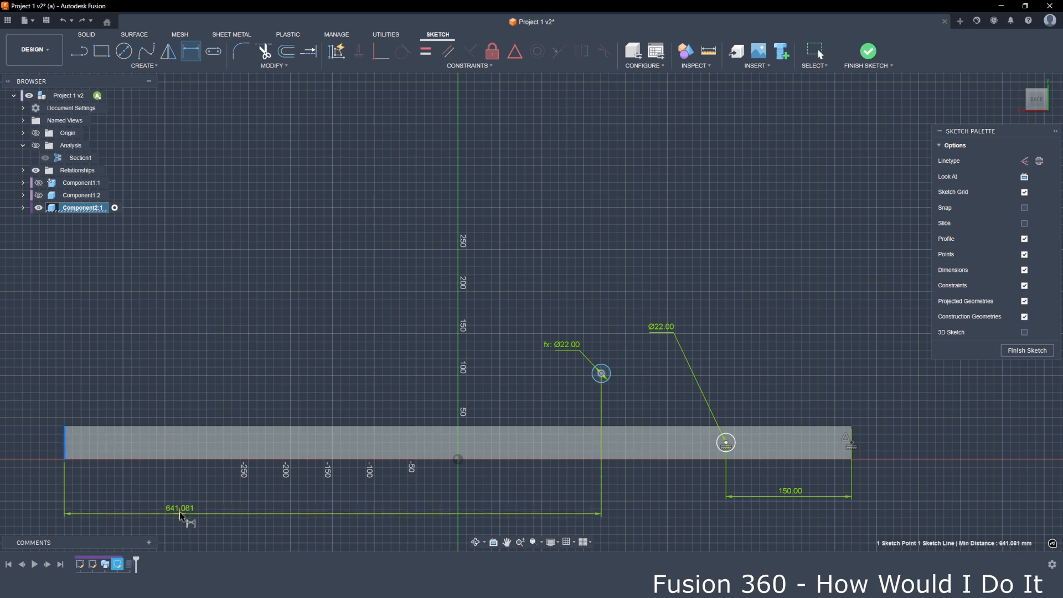
click(179, 512)
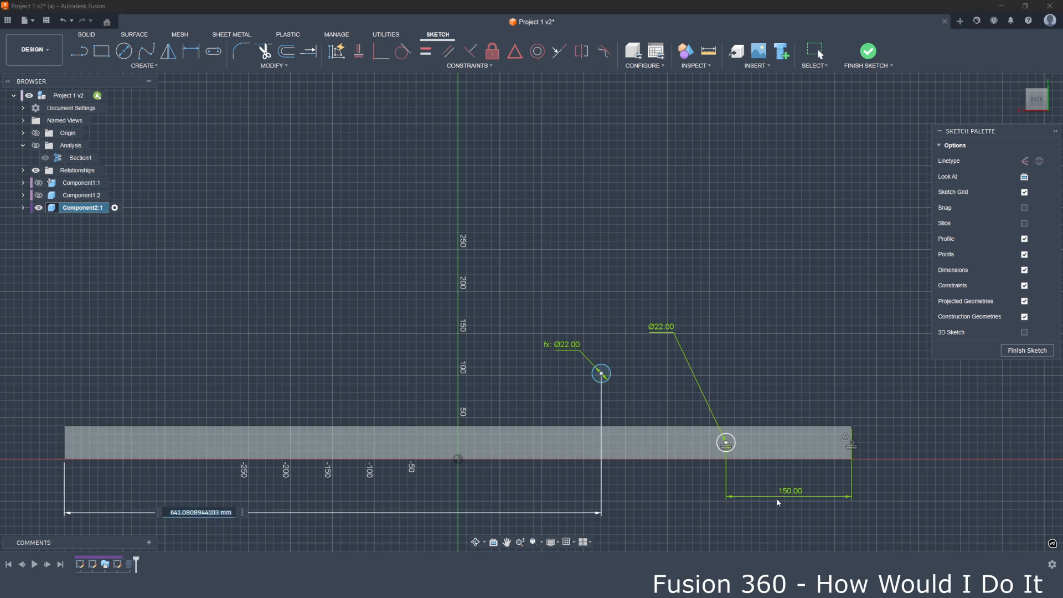
click(790, 492)
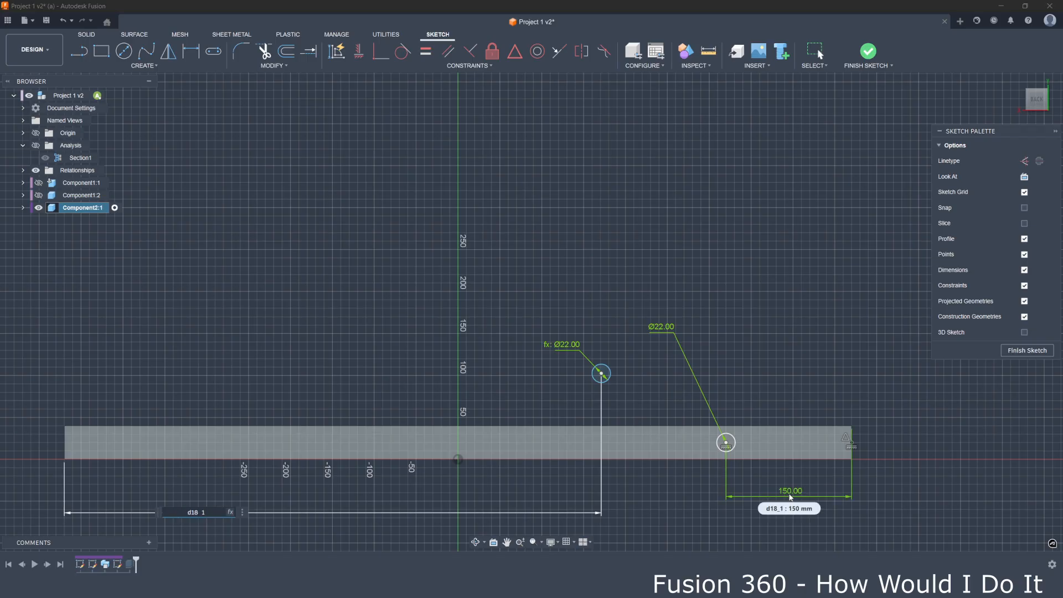
key(Return)
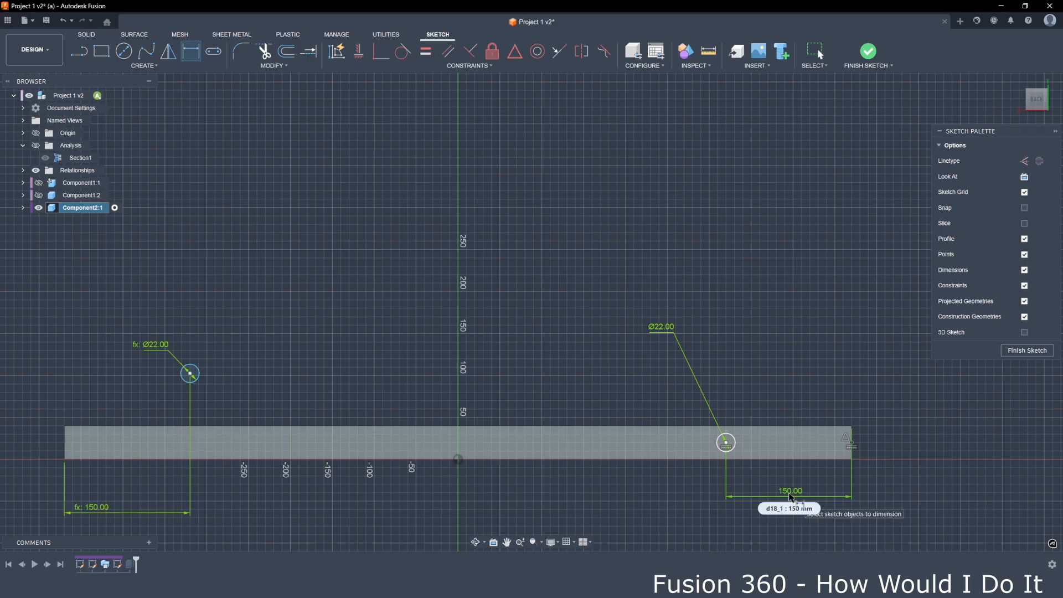
Constrain the new circle's centre horizontally to the original hole's centre, move its offset dimension closer to the tube, and finish the sketch.
click(360, 55)
click(191, 374)
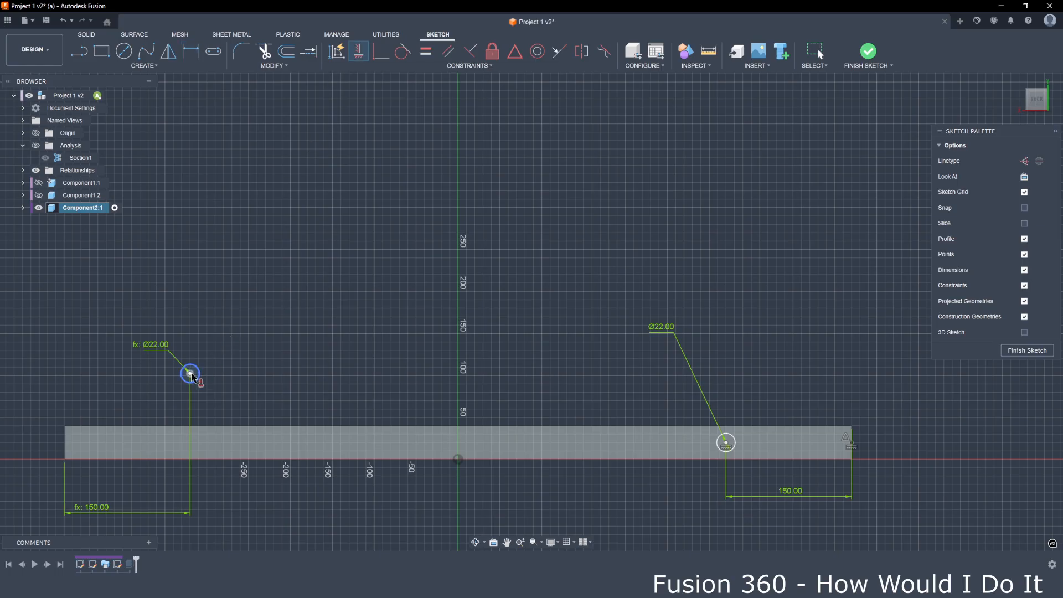
click(725, 442)
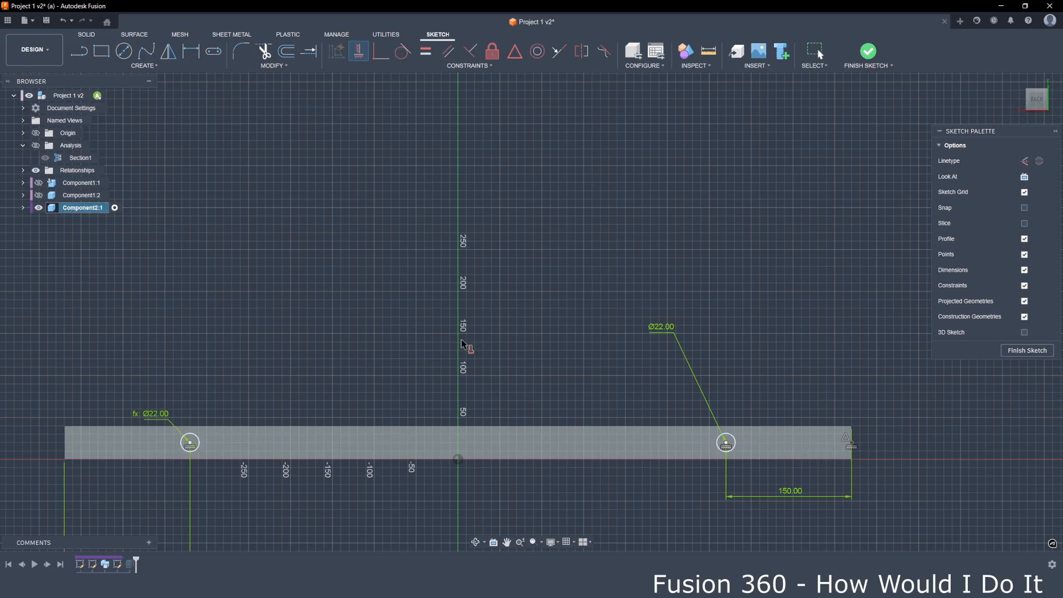
scroll(462, 345, down, 2)
right_click(383, 333)
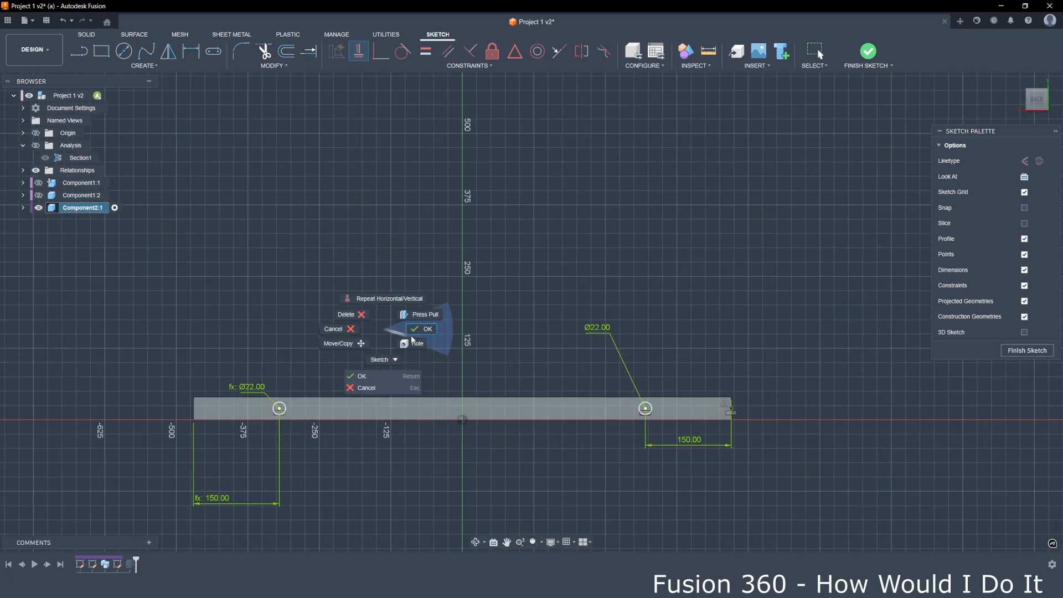
click(431, 330)
drag(227, 503, 244, 452)
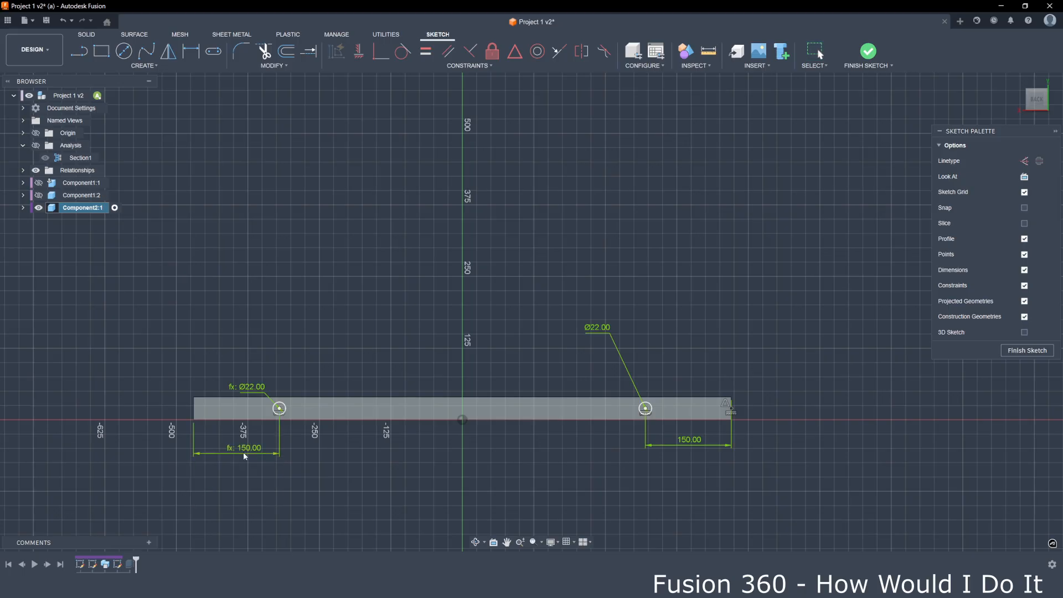
click(868, 53)
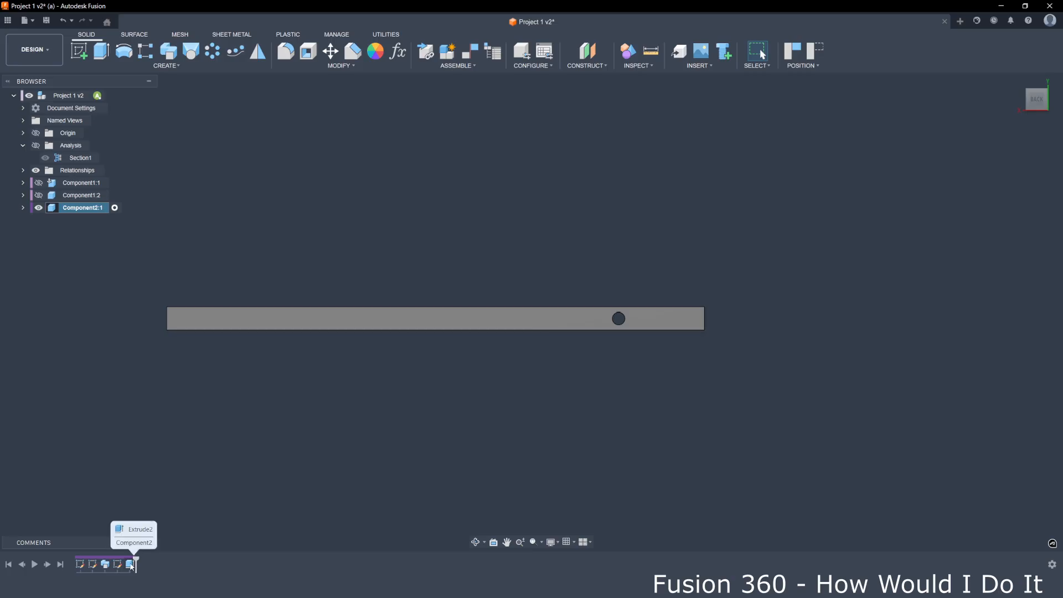
Add the new circle's profile to Component2's hole cut extrusion and unisolate the component.
double_click(131, 565)
scroll(316, 426, up, 5)
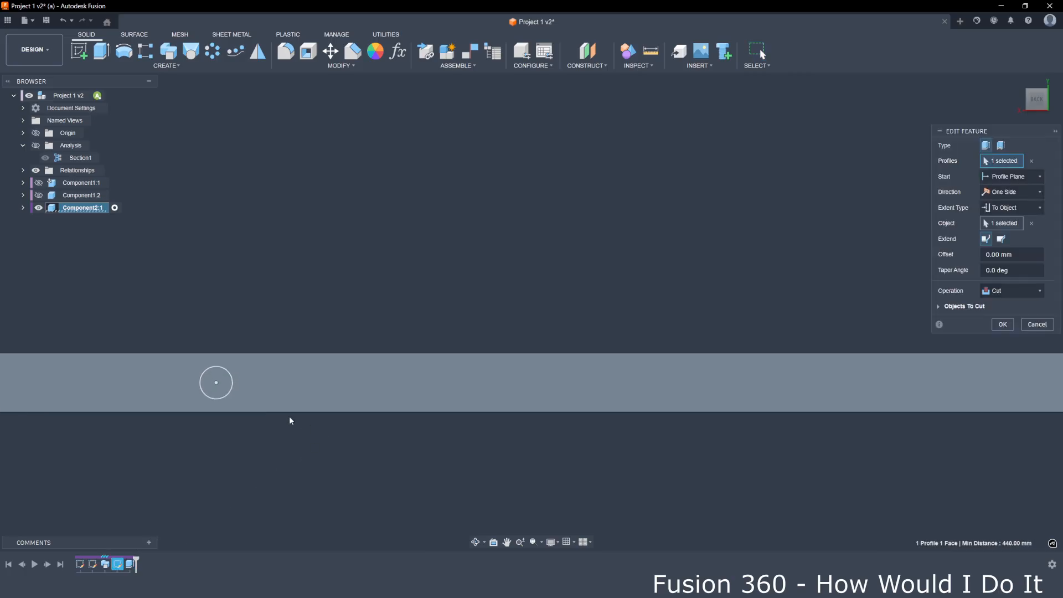
click(219, 387)
scroll(365, 310, down, 3)
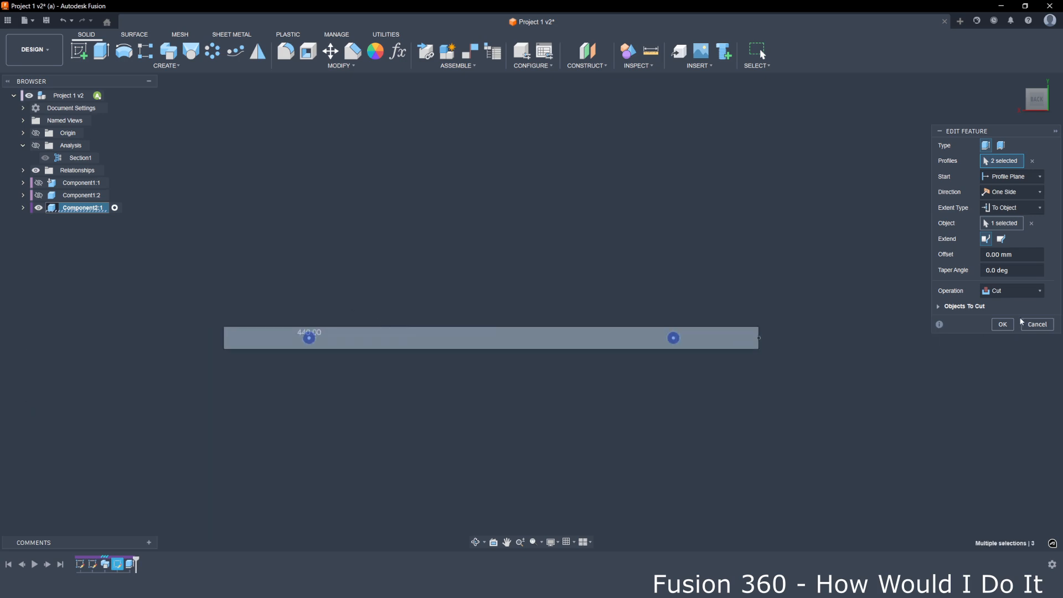
click(1003, 327)
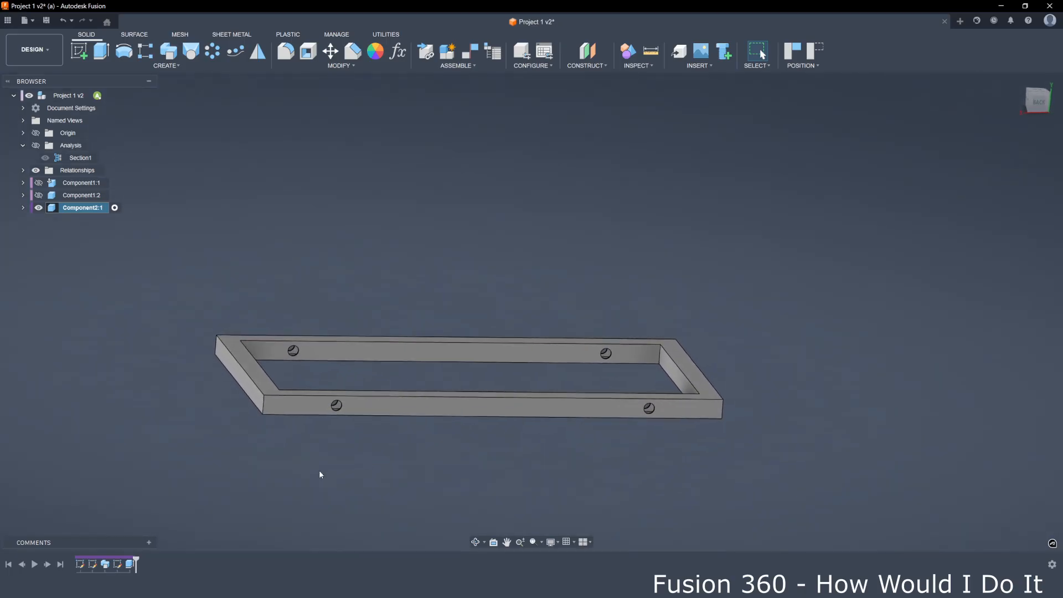
right_click(78, 209)
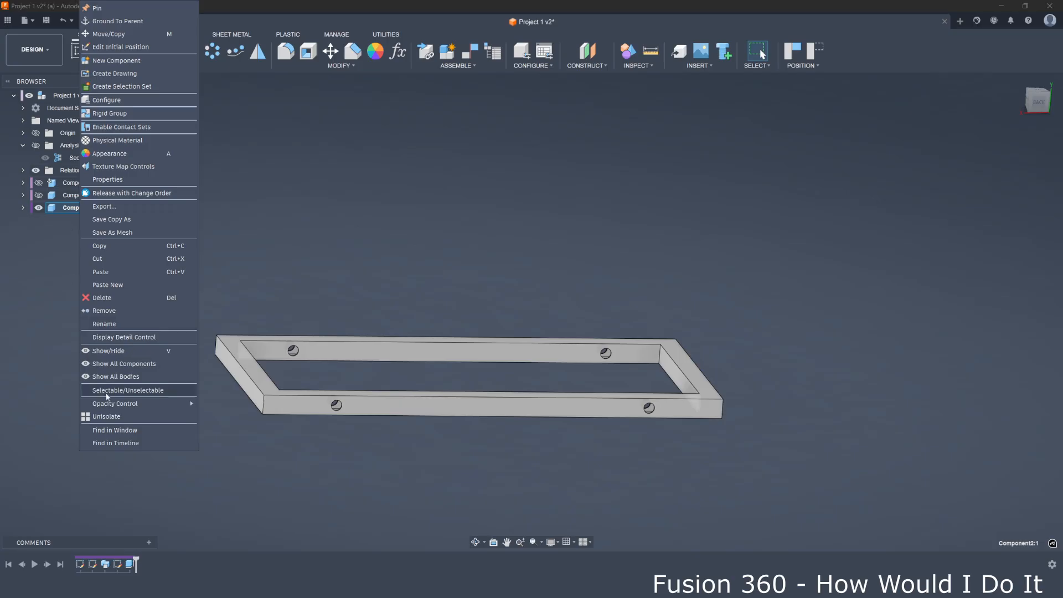
click(122, 418)
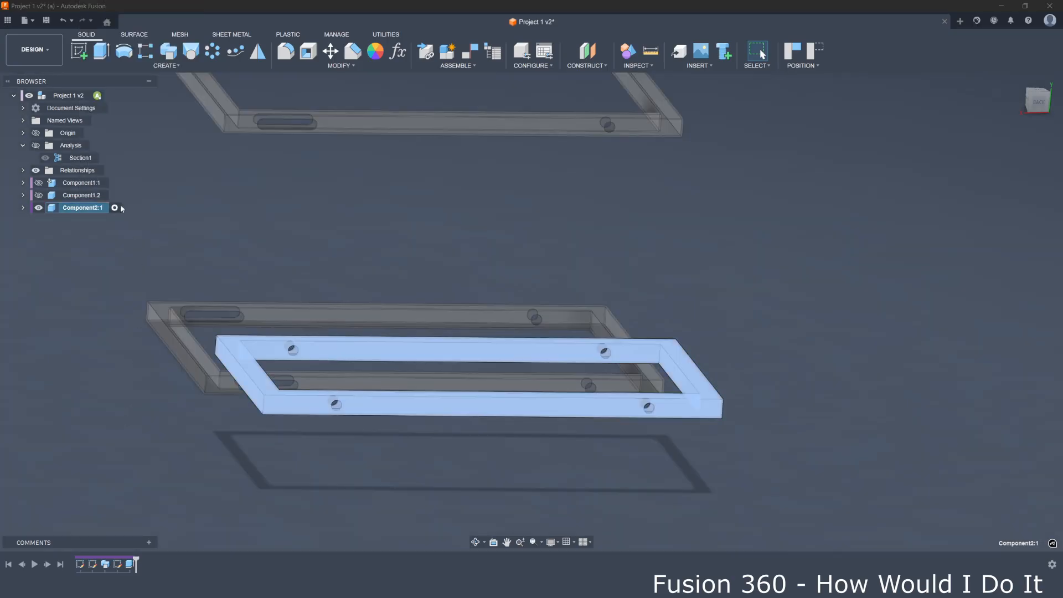
Activate the top-level Project 1 assembly and move Component2 away from the slotted frame copies.
click(110, 96)
scroll(226, 215, down, 3)
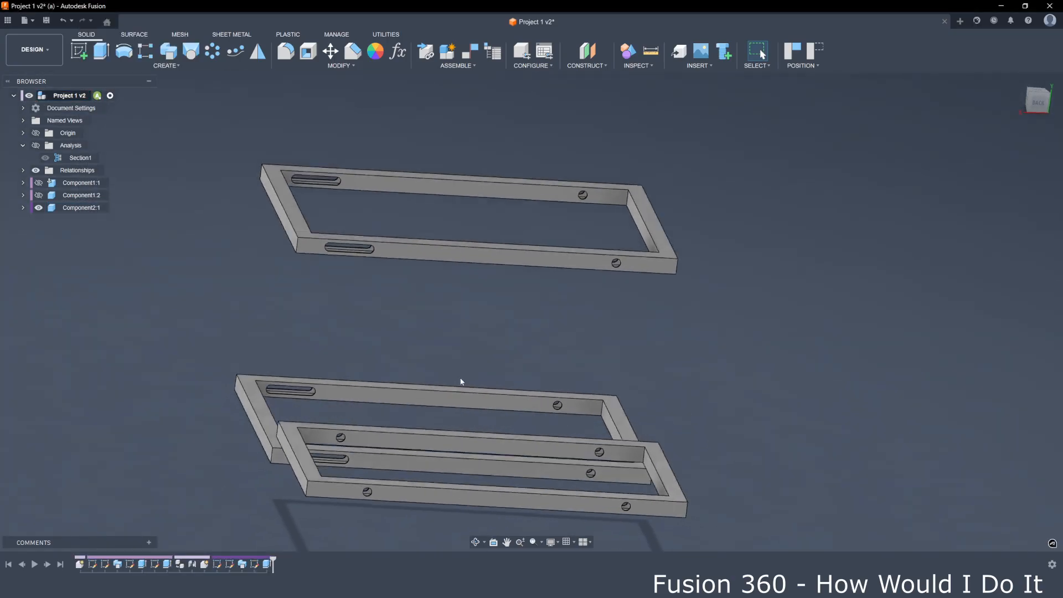
drag(619, 481, 903, 388)
shift+middle_drag(903, 391, 756, 366)
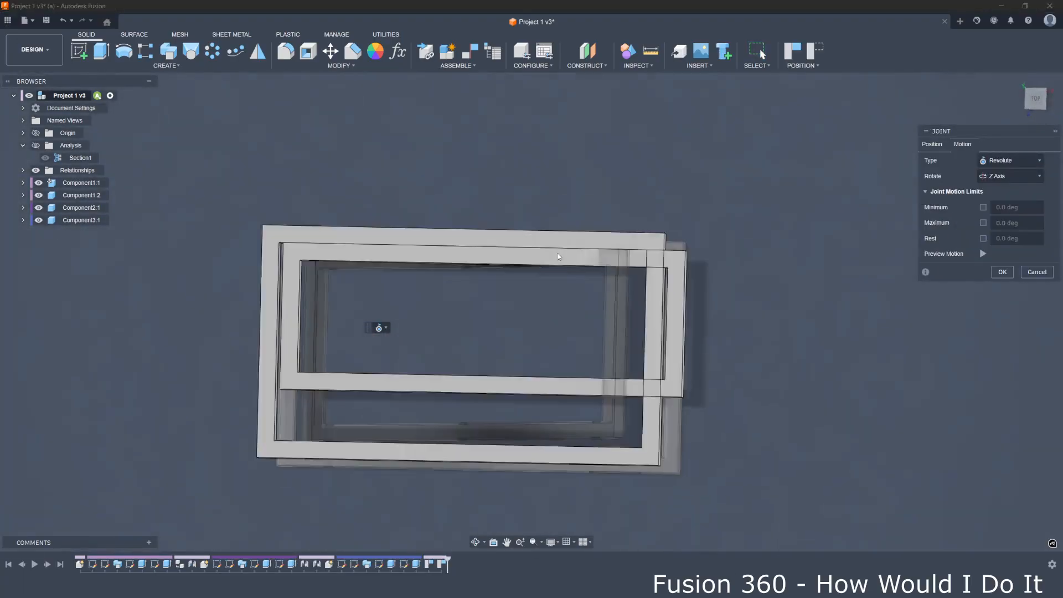
Create the joint between the frames with the Revolute motion type, rotating about the Z axis.
shift+middle_drag(558, 256, 609, 244)
click(1012, 161)
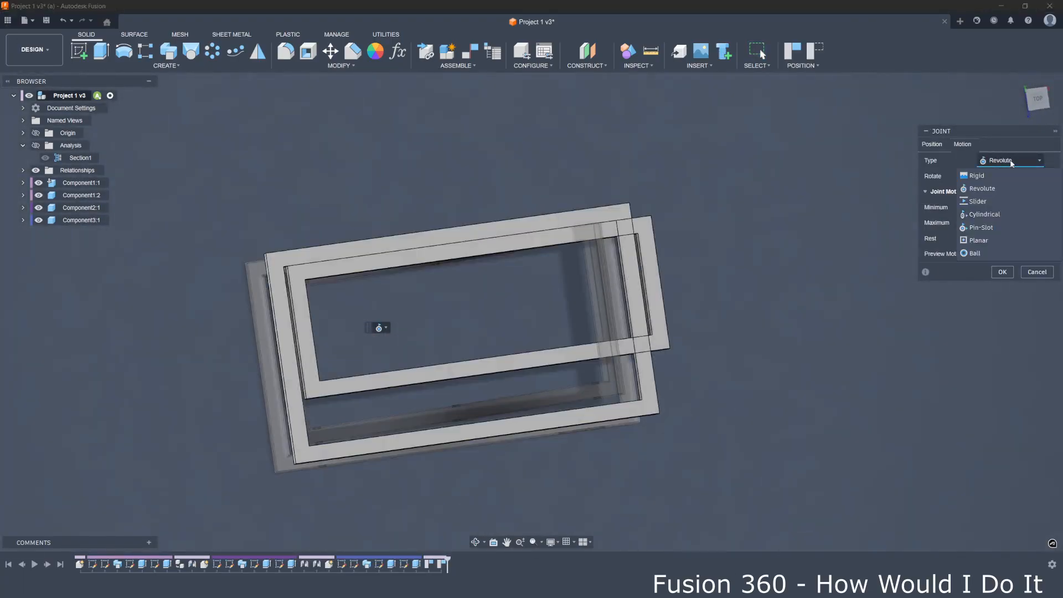
click(1005, 188)
shift+middle_drag(831, 277, 809, 237)
click(1003, 272)
shift+middle_drag(559, 228, 695, 168)
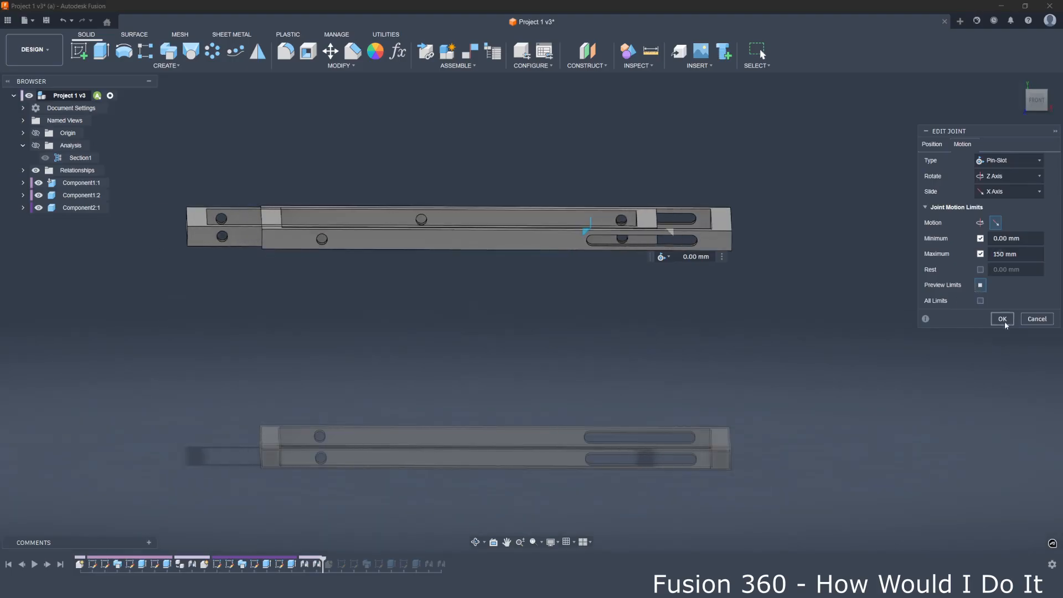
Apply the pin-slot joint with Z-axis rotation and X-axis sliding limited to 0 mm minimum and 150 mm maximum.
click(1002, 320)
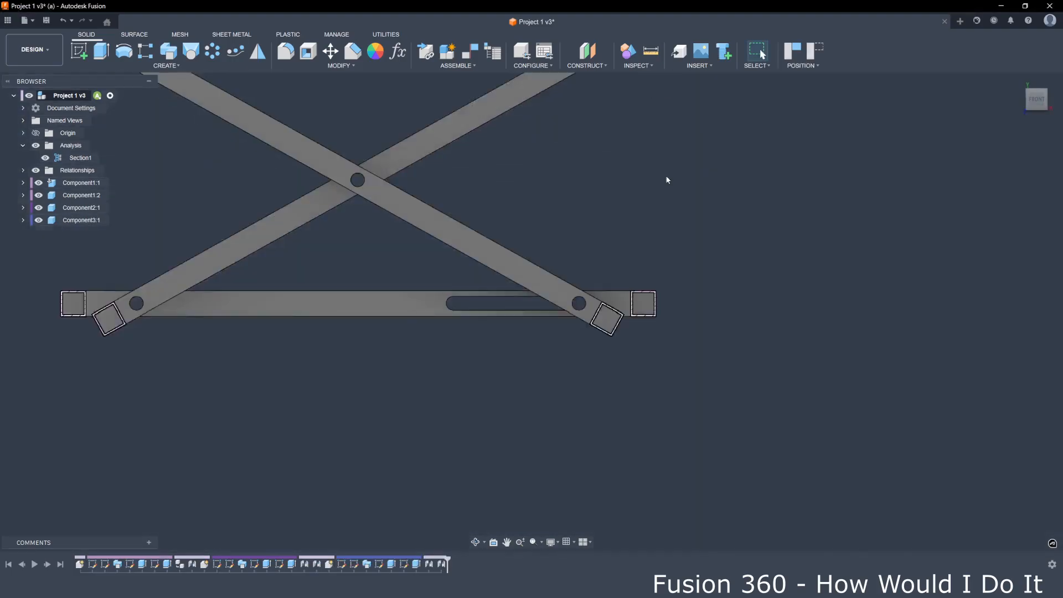
middle_drag(667, 178, 674, 198)
scroll(674, 199, down, 3)
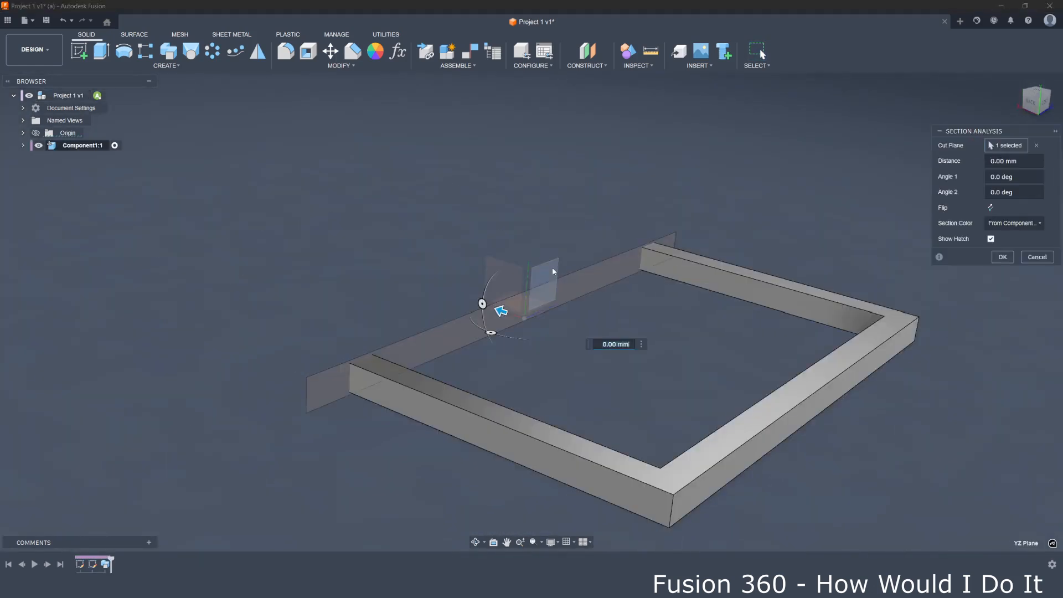
Set the slot profile extrusion's extent type to To Object.
shift+middle_drag(487, 304, 547, 316)
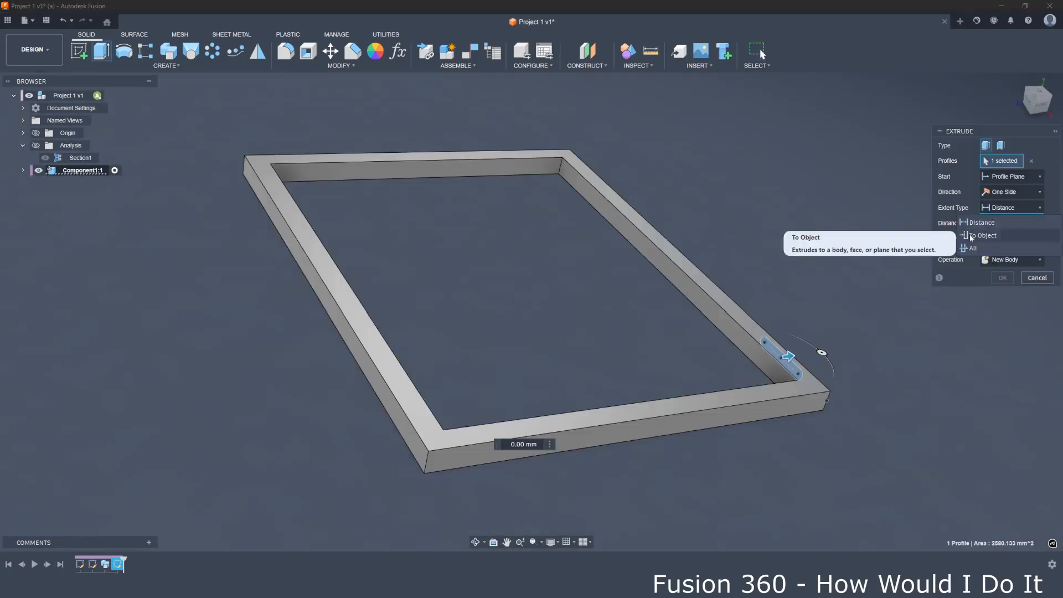
click(975, 235)
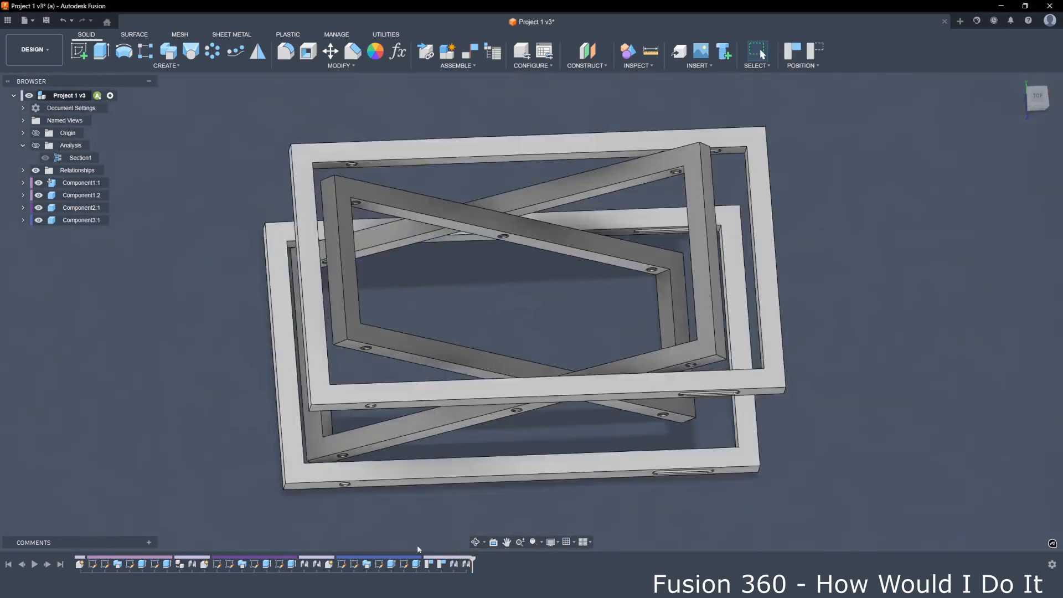
Move a crossing frame of the scissor assembly to check how the jointed frames travel.
drag(712, 305, 683, 332)
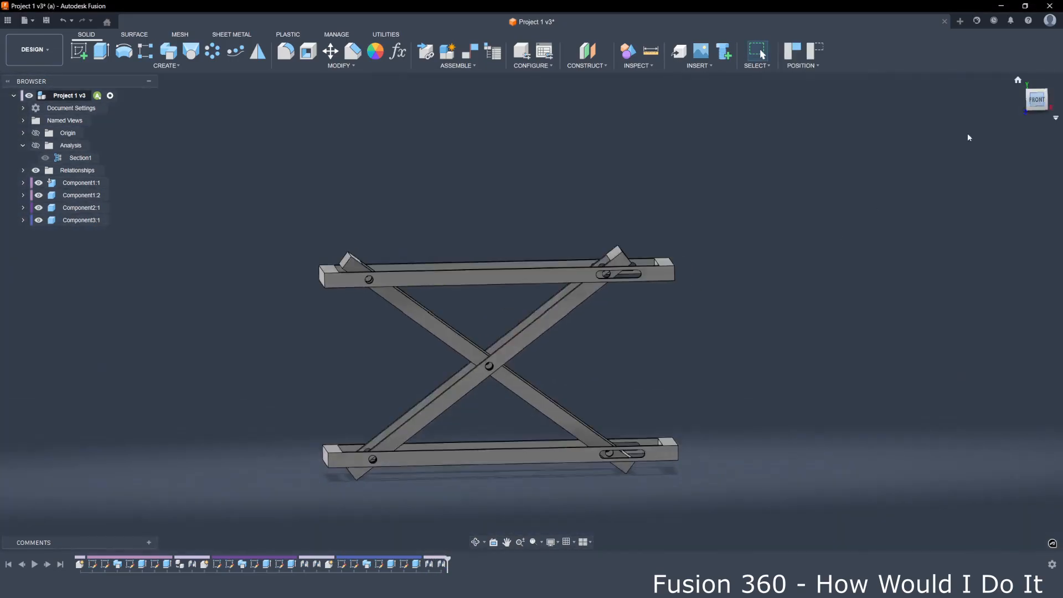